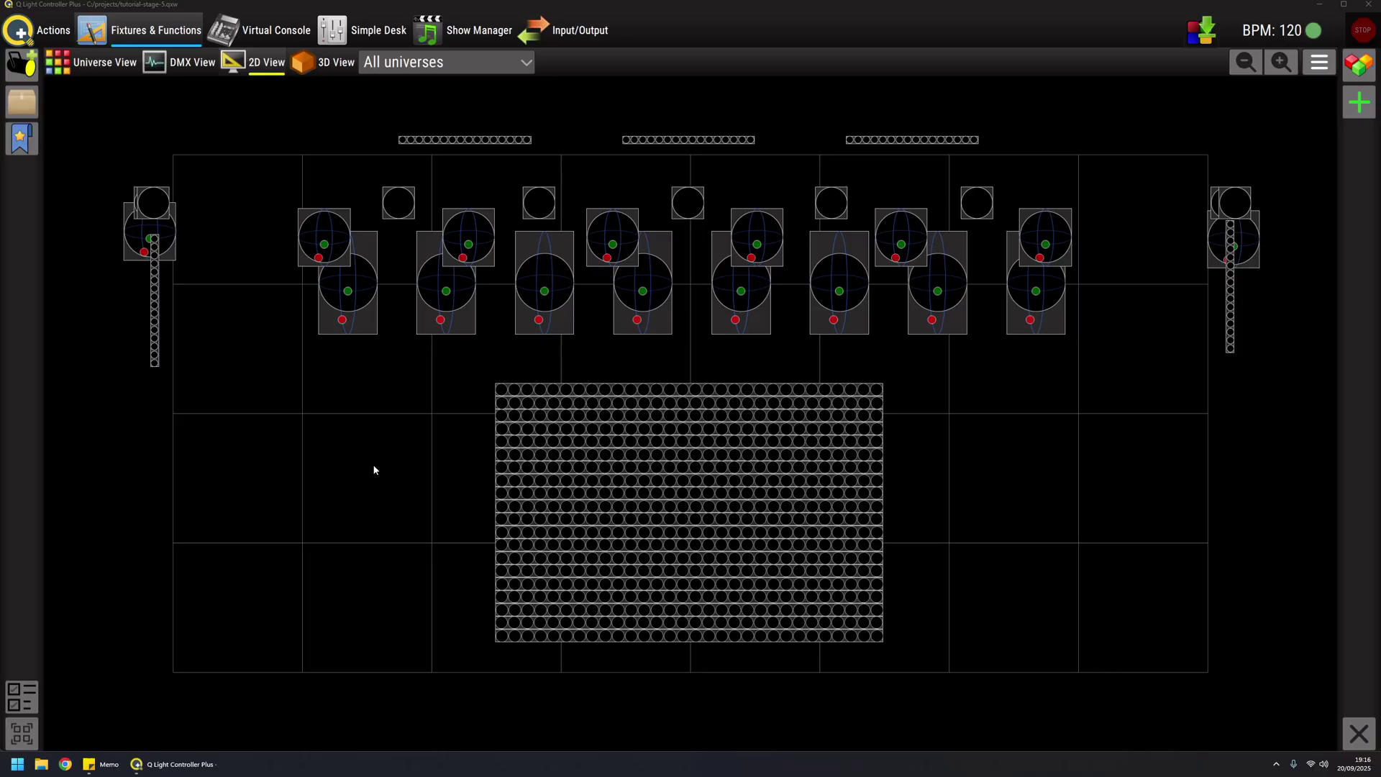
Switch from the 2D fixture view to the empty Virtual Console Page 1
left_click(278, 37)
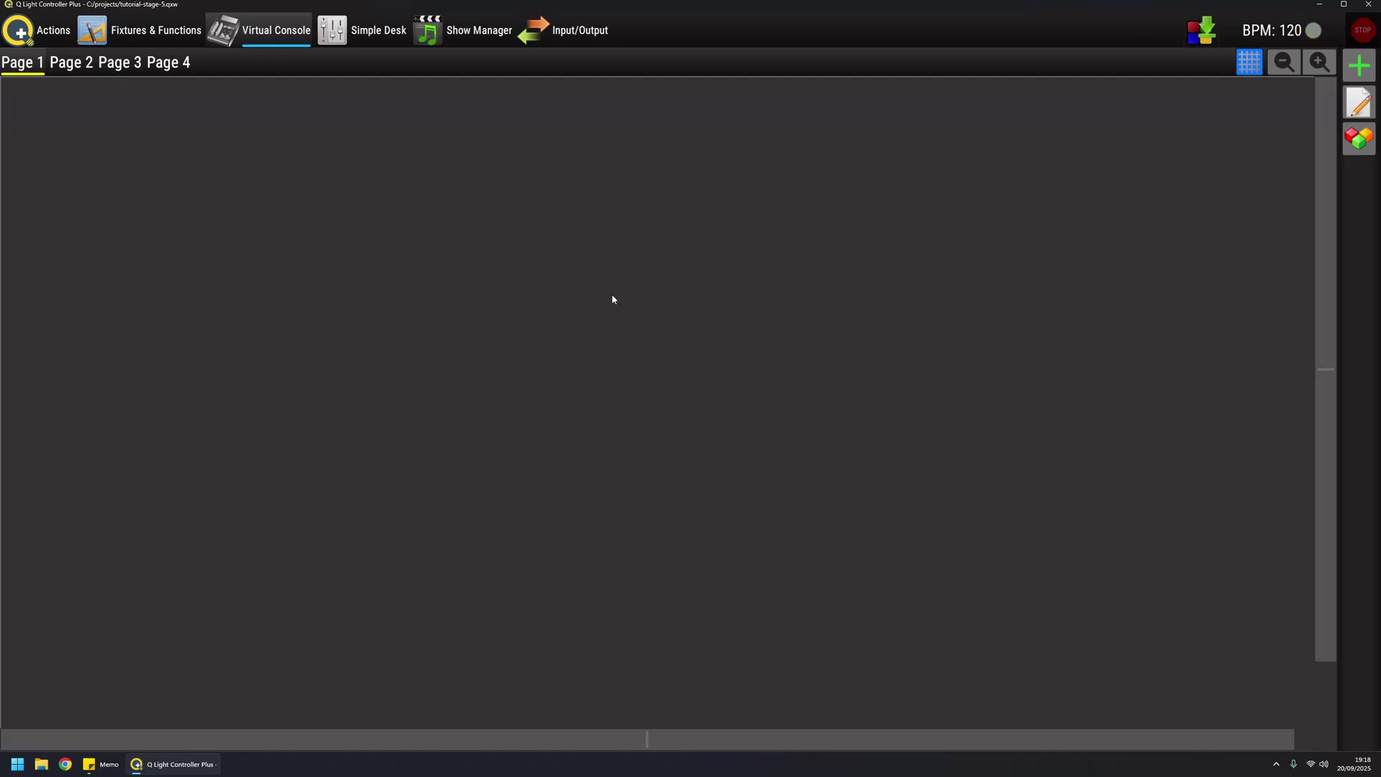
In edit mode, rename the first Virtual Console page from Page 1 to 'My basic page'
left_click(1356, 67)
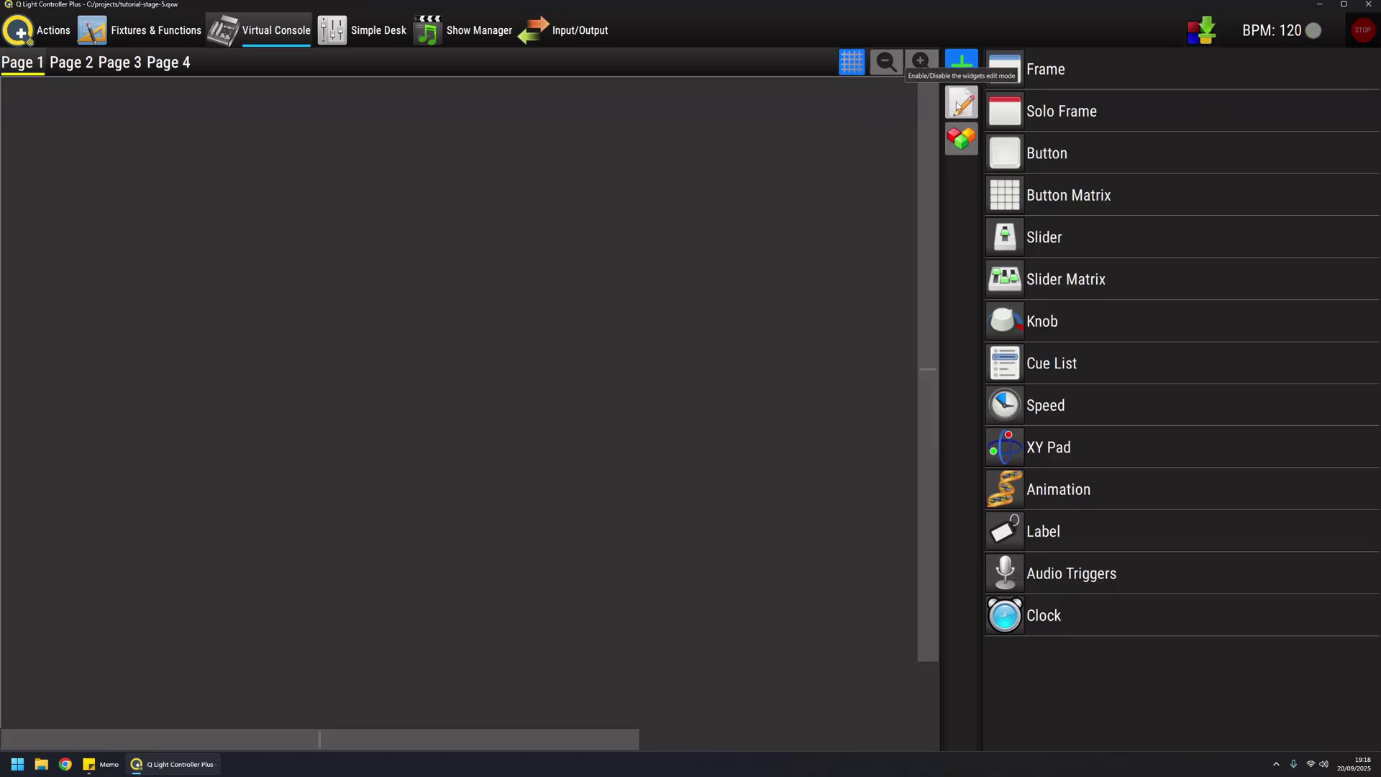
left_click(959, 104)
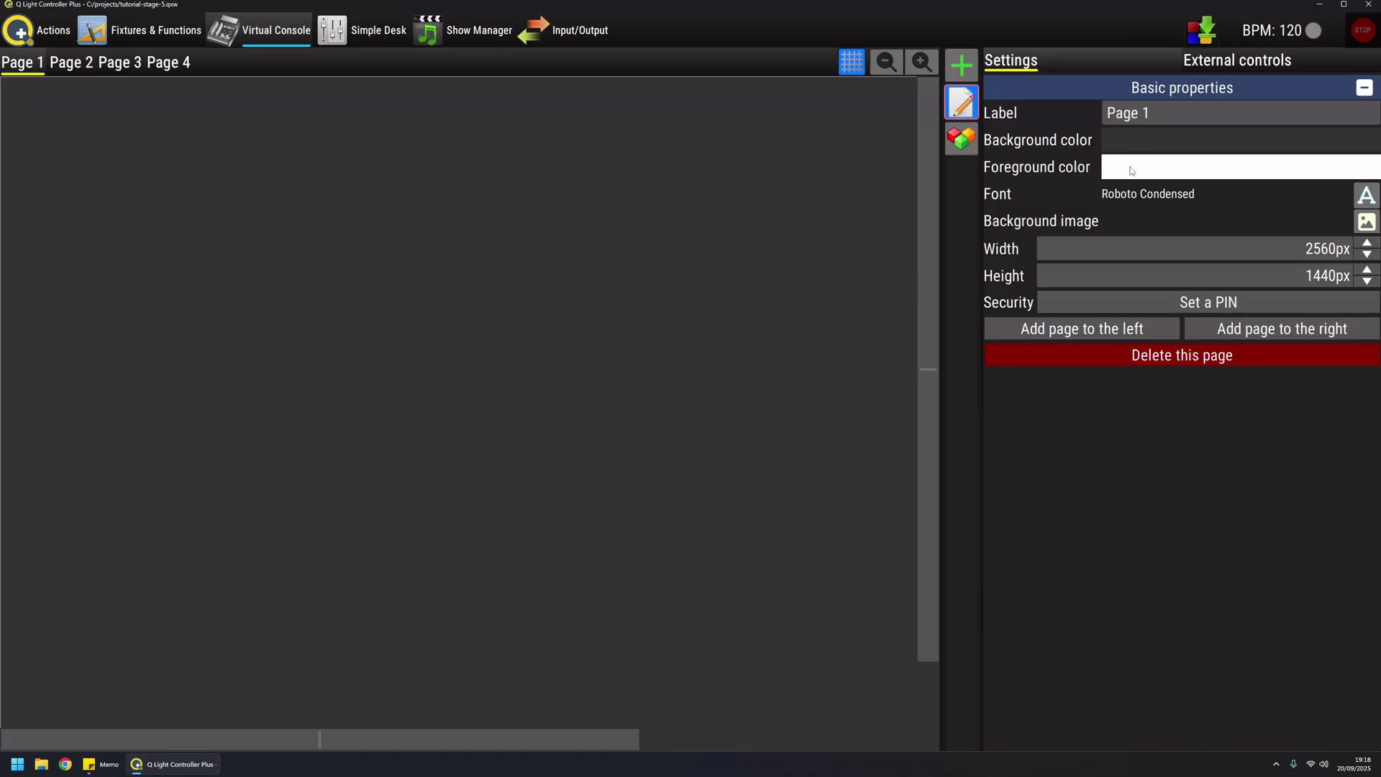
key("Delete")
key("Delete")
key("Delete")
key("Delete")
key("Delete")
key("Delete")
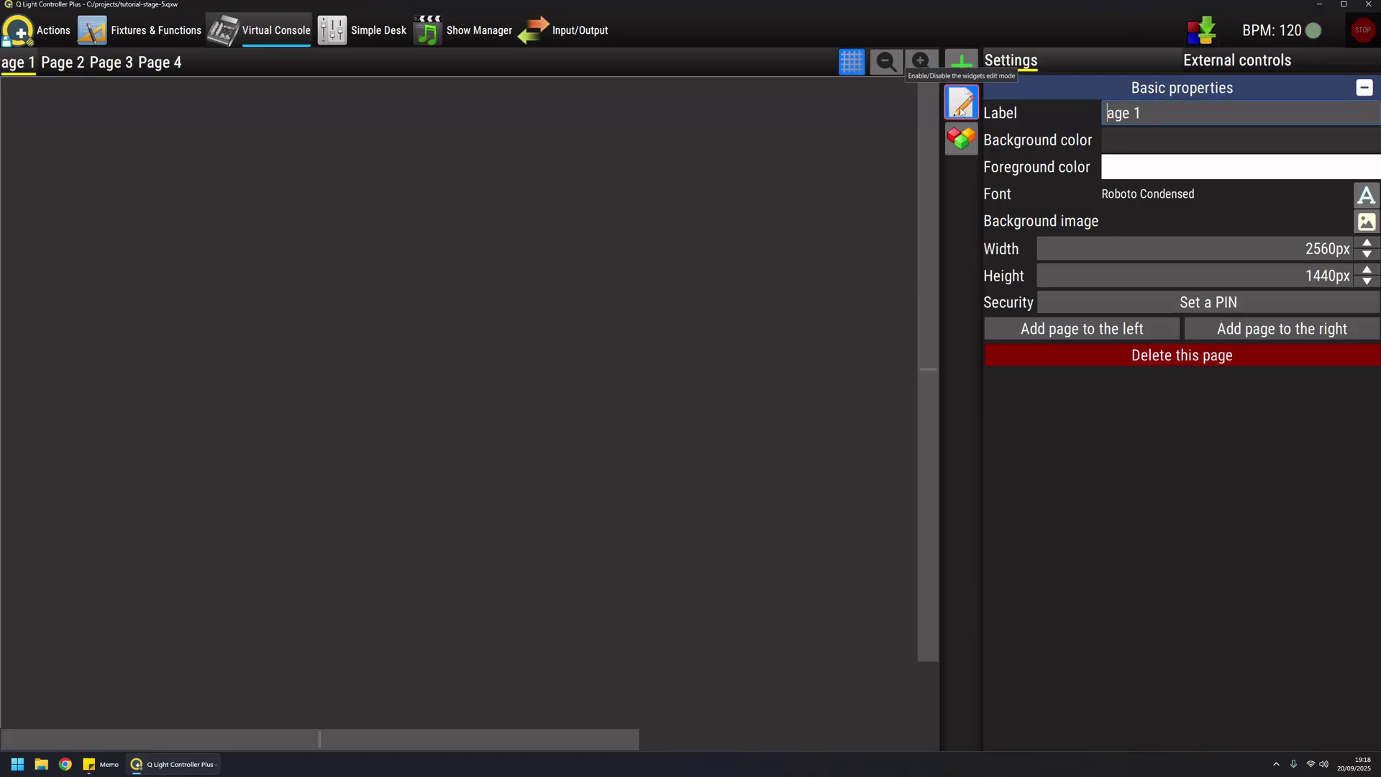
type("My basic page")
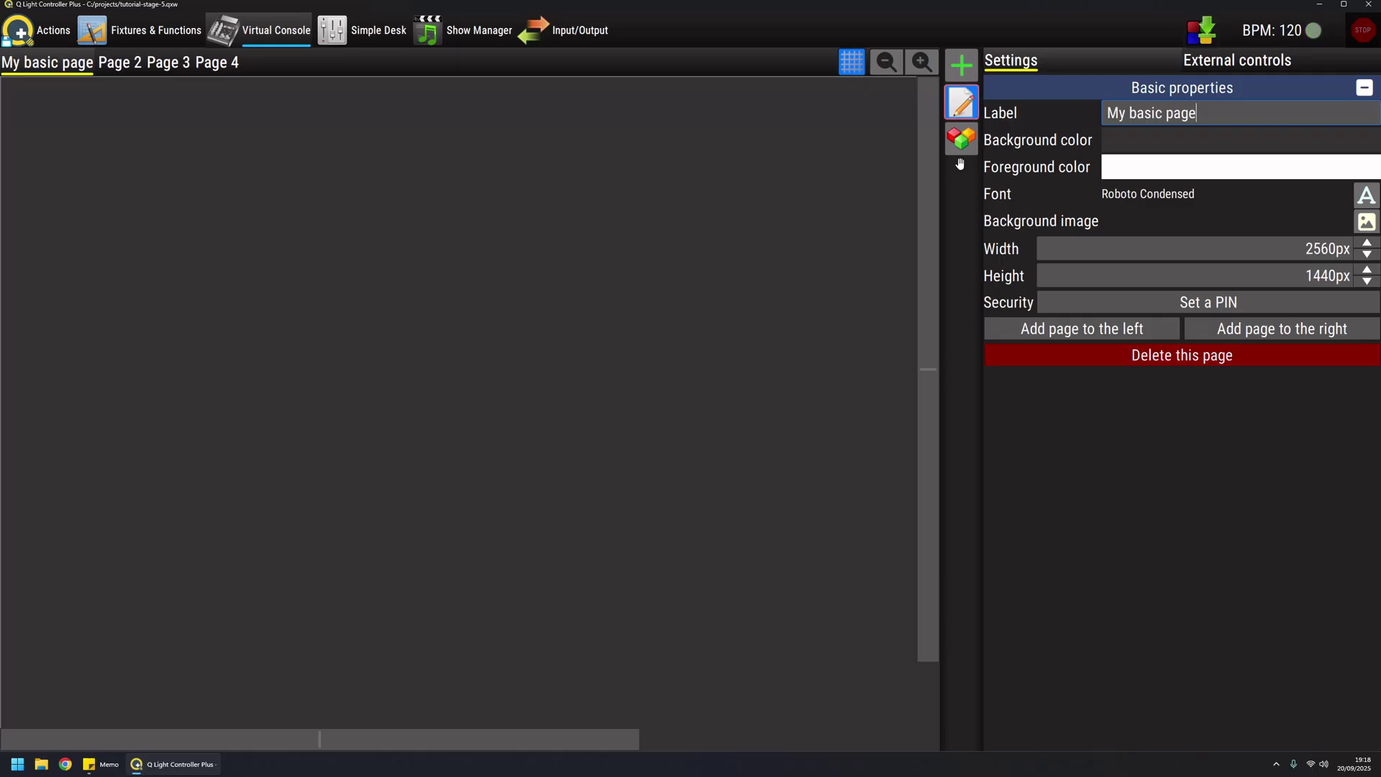
Set My basic page's background colour to dark green #002b19 using the full gradient picker
left_click(1134, 146)
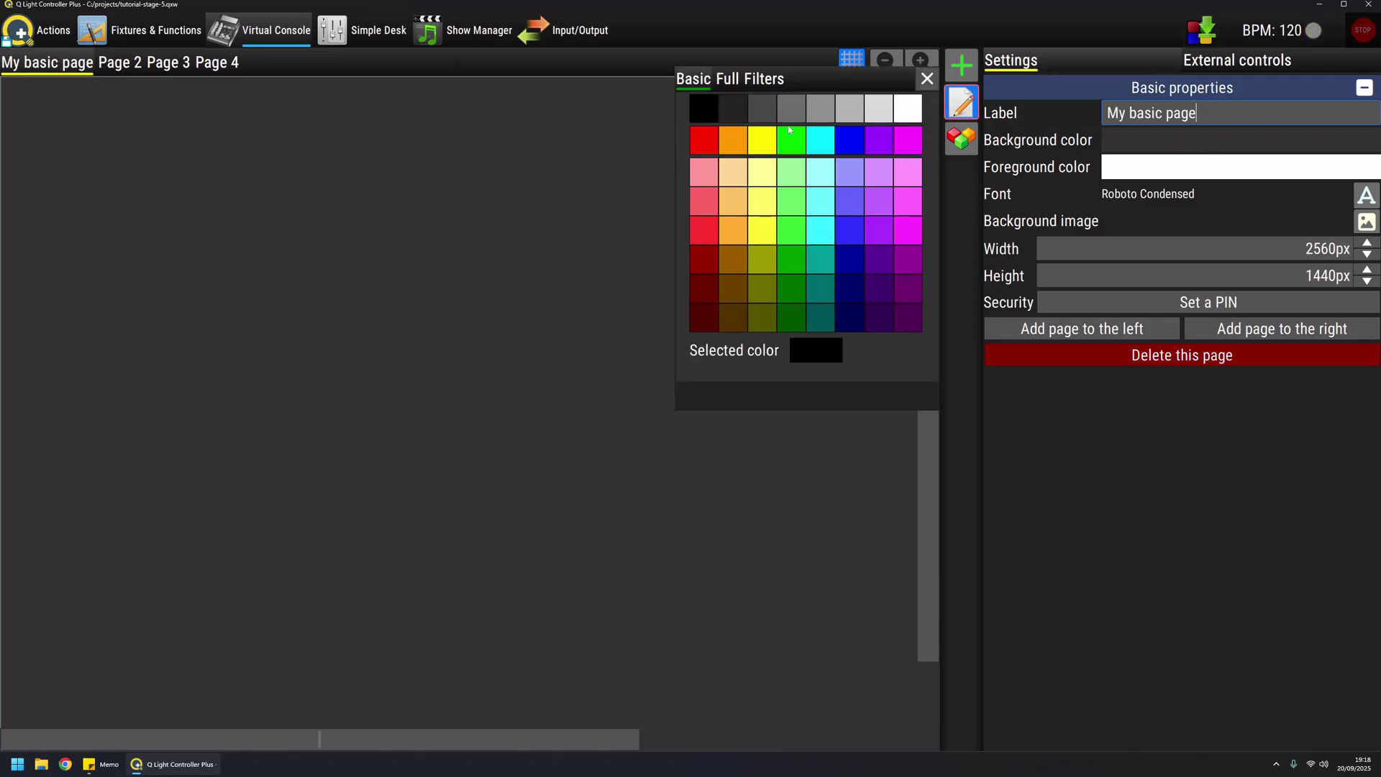
left_click(727, 78)
left_click(783, 207)
left_click_drag(783, 207, 742, 110)
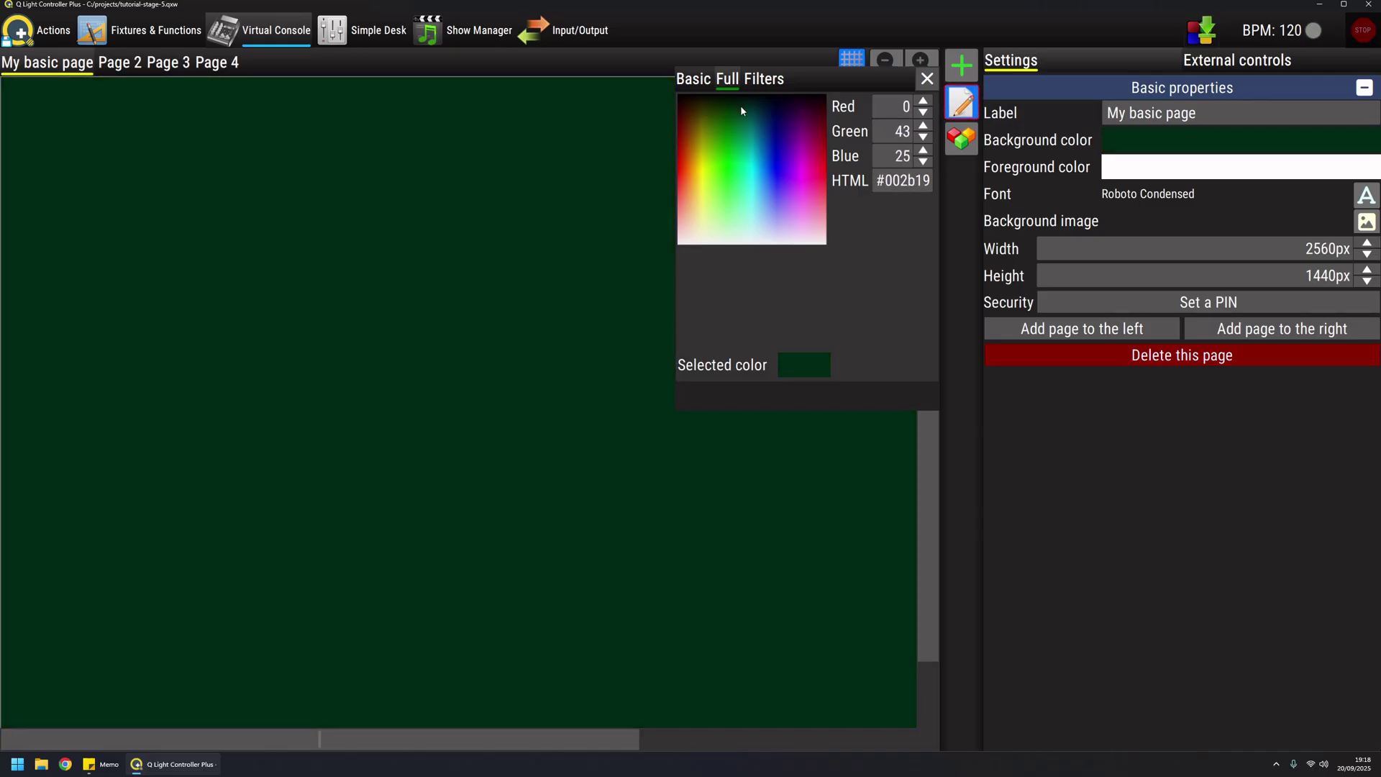
left_click(927, 79)
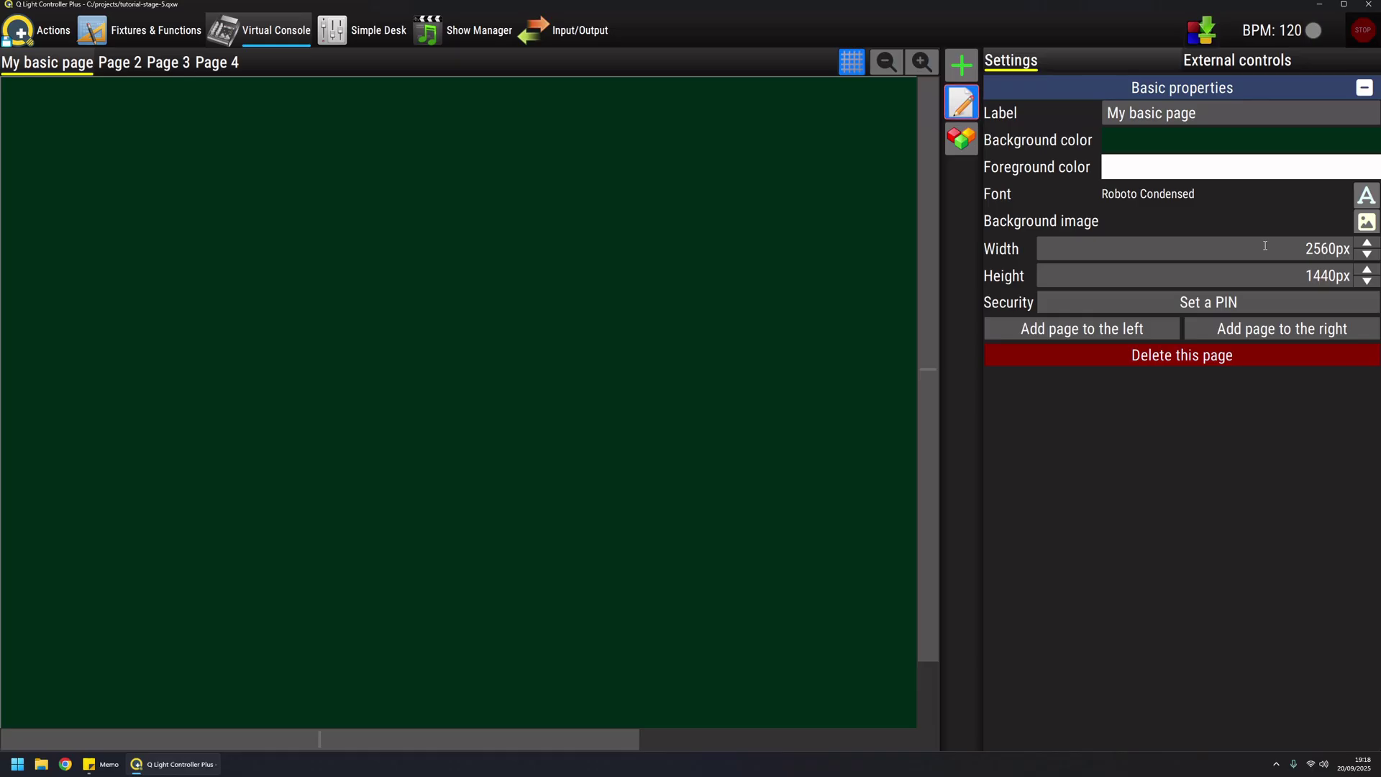
Browse Pages 2 to 4 and My basic page, then settle on Page 2
left_click(133, 63)
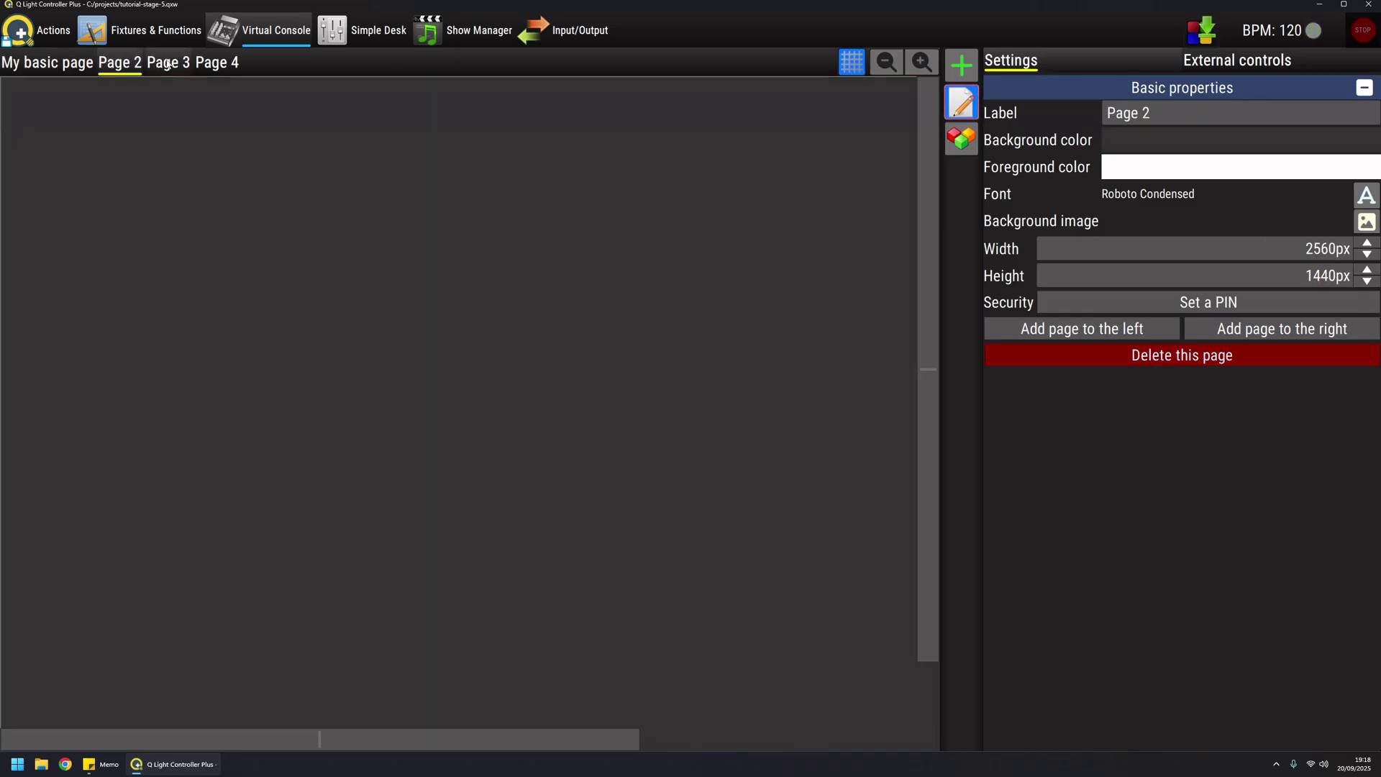
left_click(169, 62)
left_click(217, 63)
left_click(79, 64)
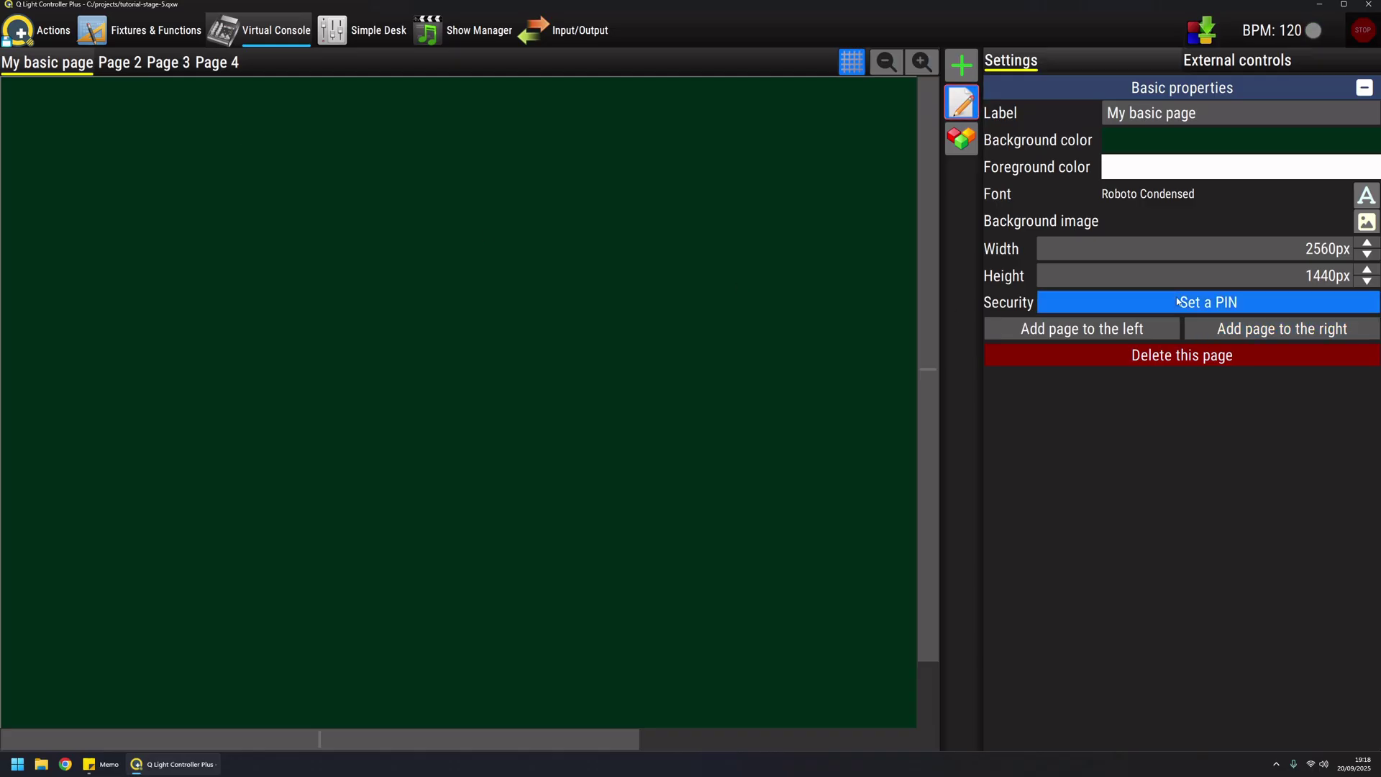
left_click(128, 63)
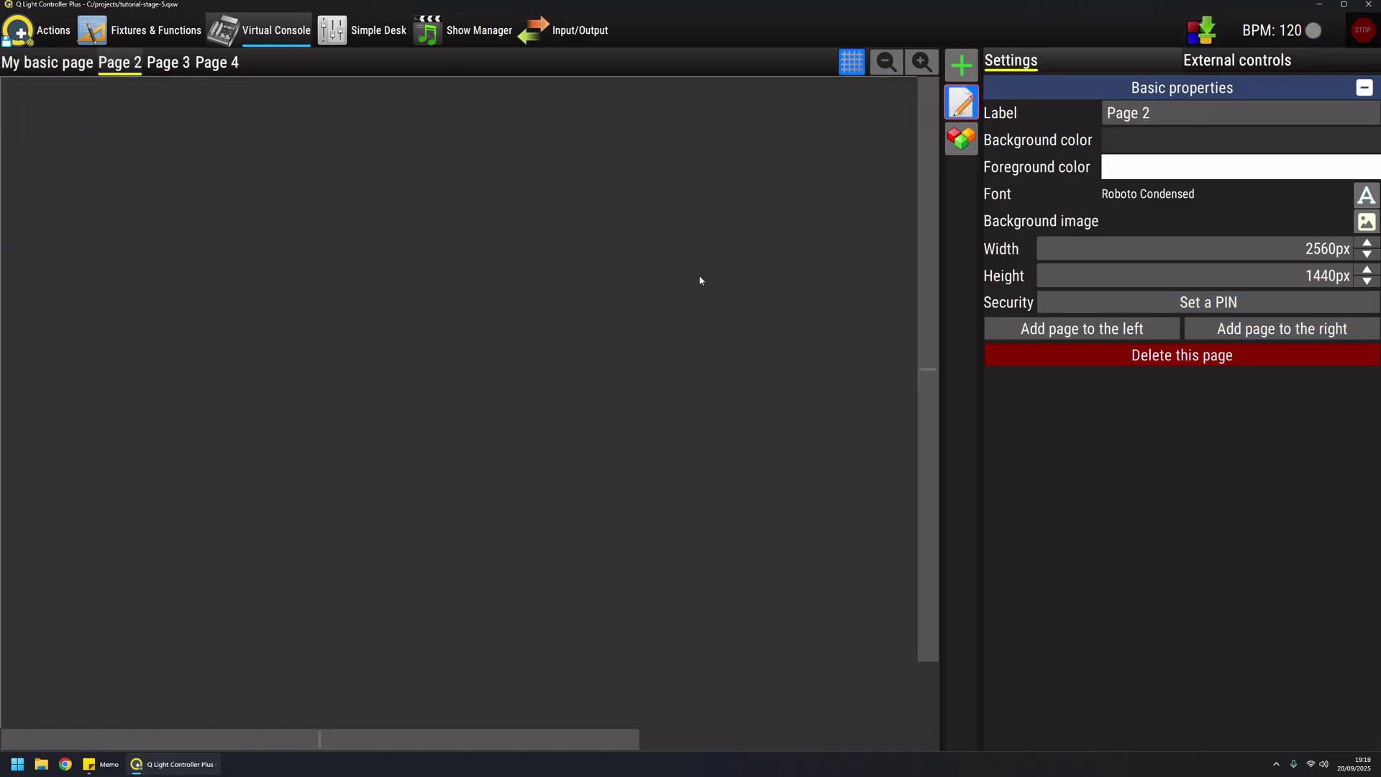
Protect Page 2 with a new PIN, entered twice and confirmed
left_click(1217, 303)
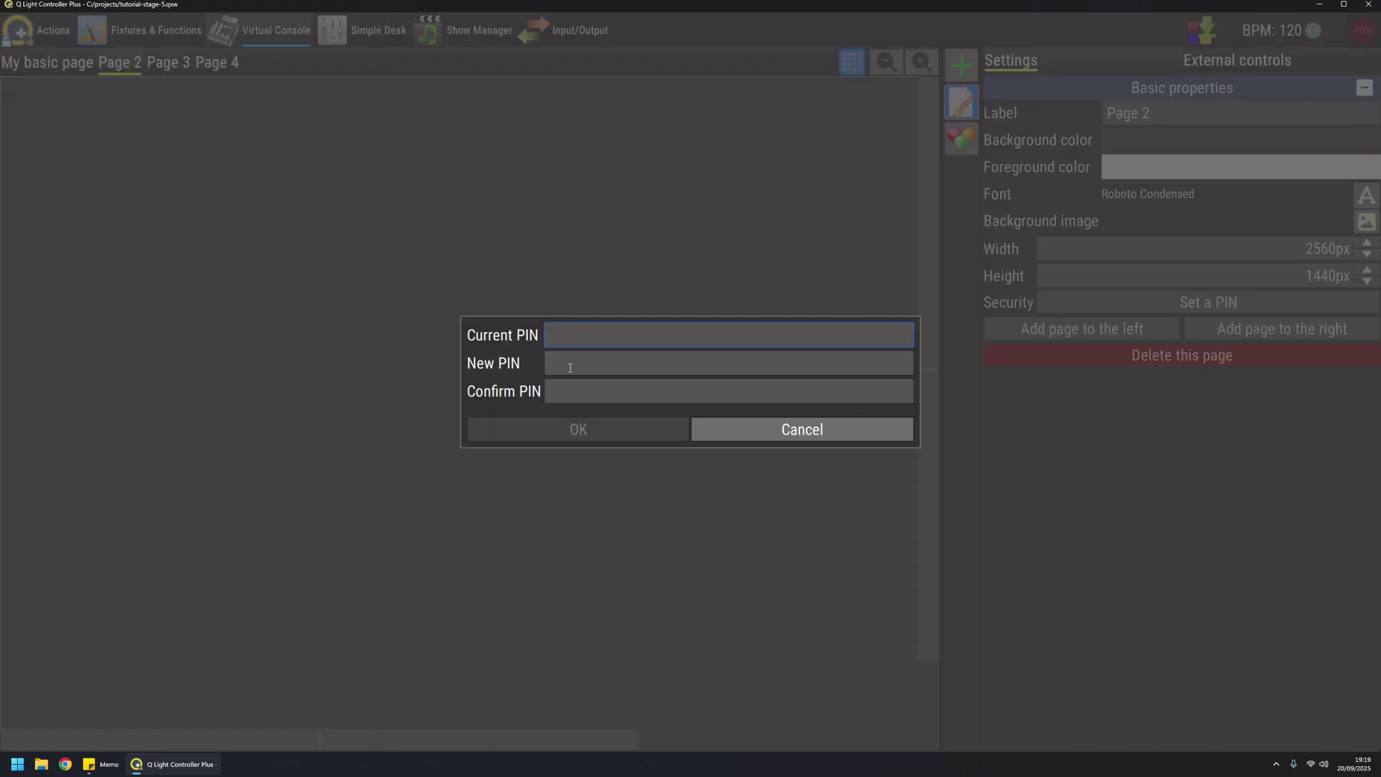
left_click(570, 368)
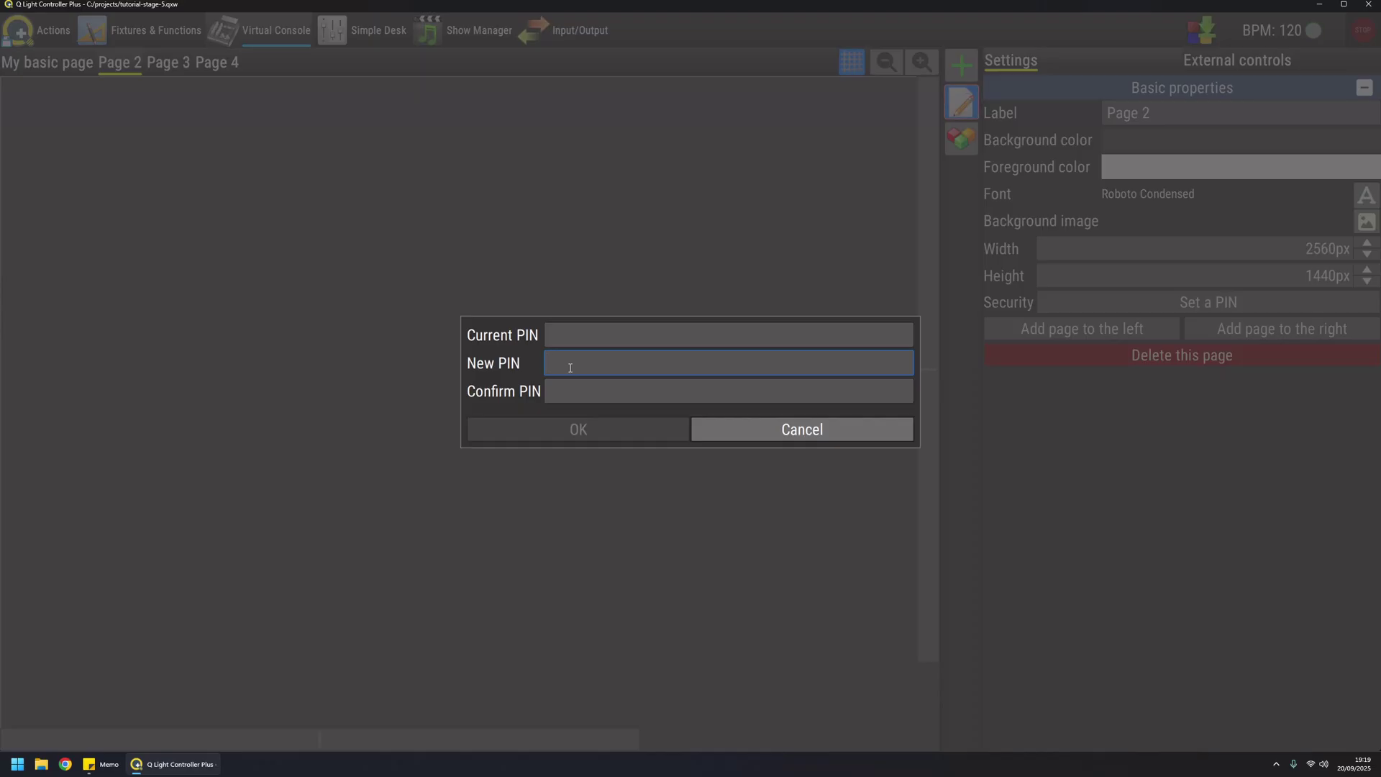
type("1234")
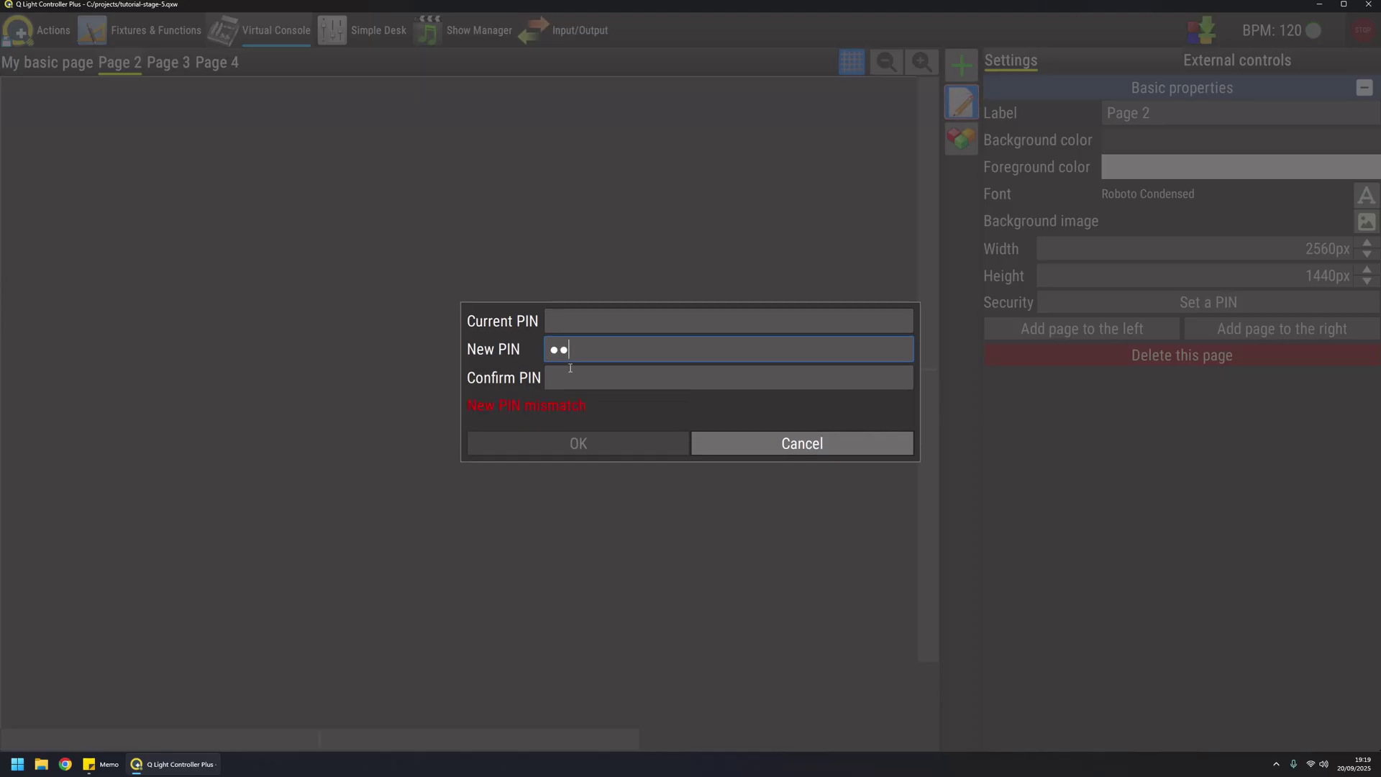
key("Tab")
type("1234")
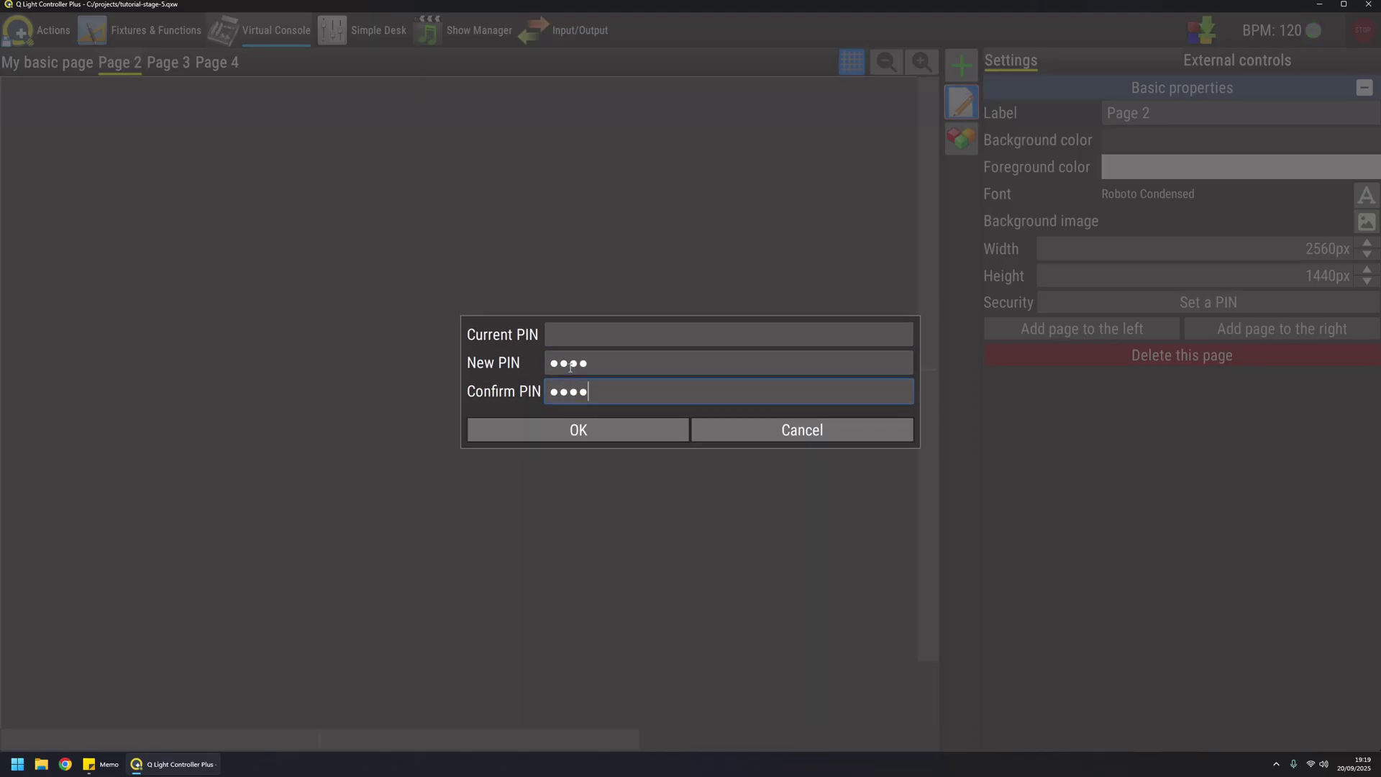
left_click(594, 433)
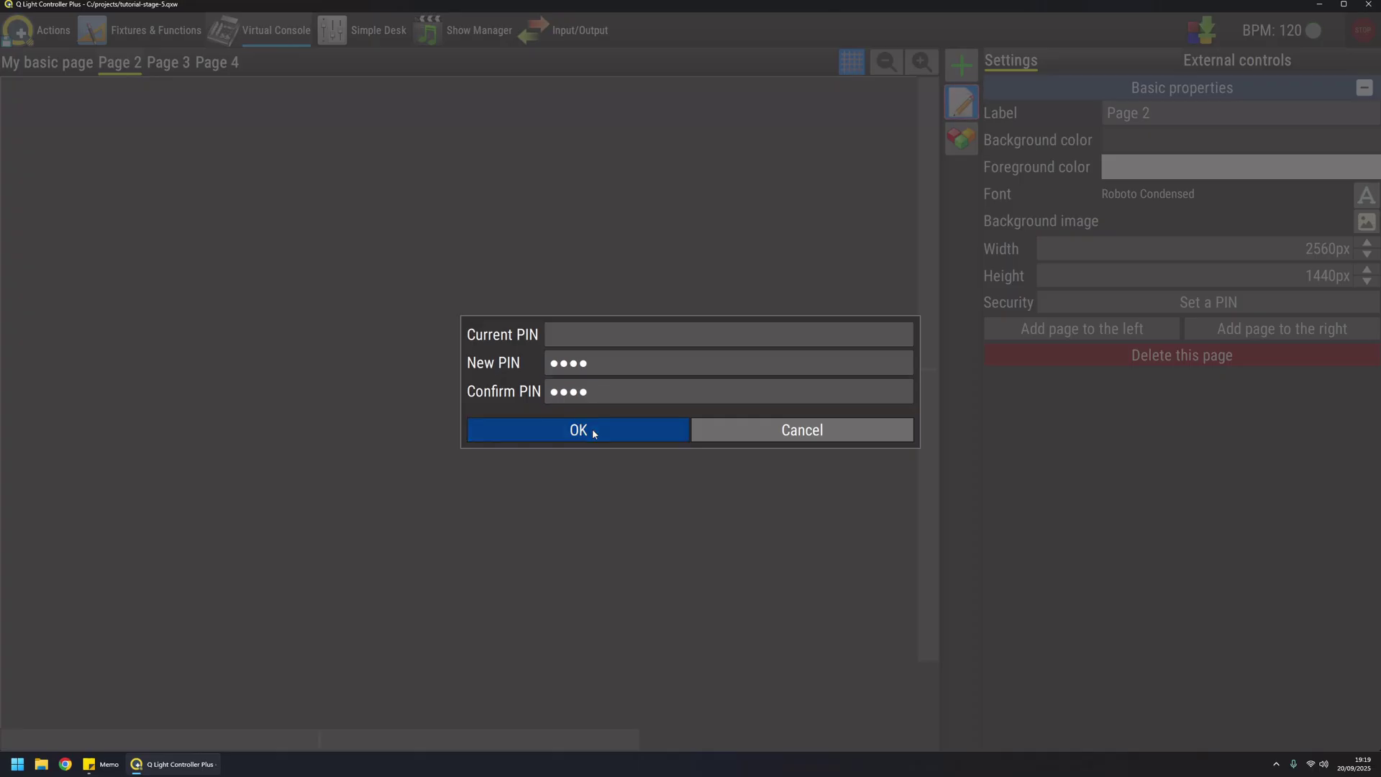
Return to My basic page, then reopen Page 2 and unlock it with the PIN
left_click(43, 66)
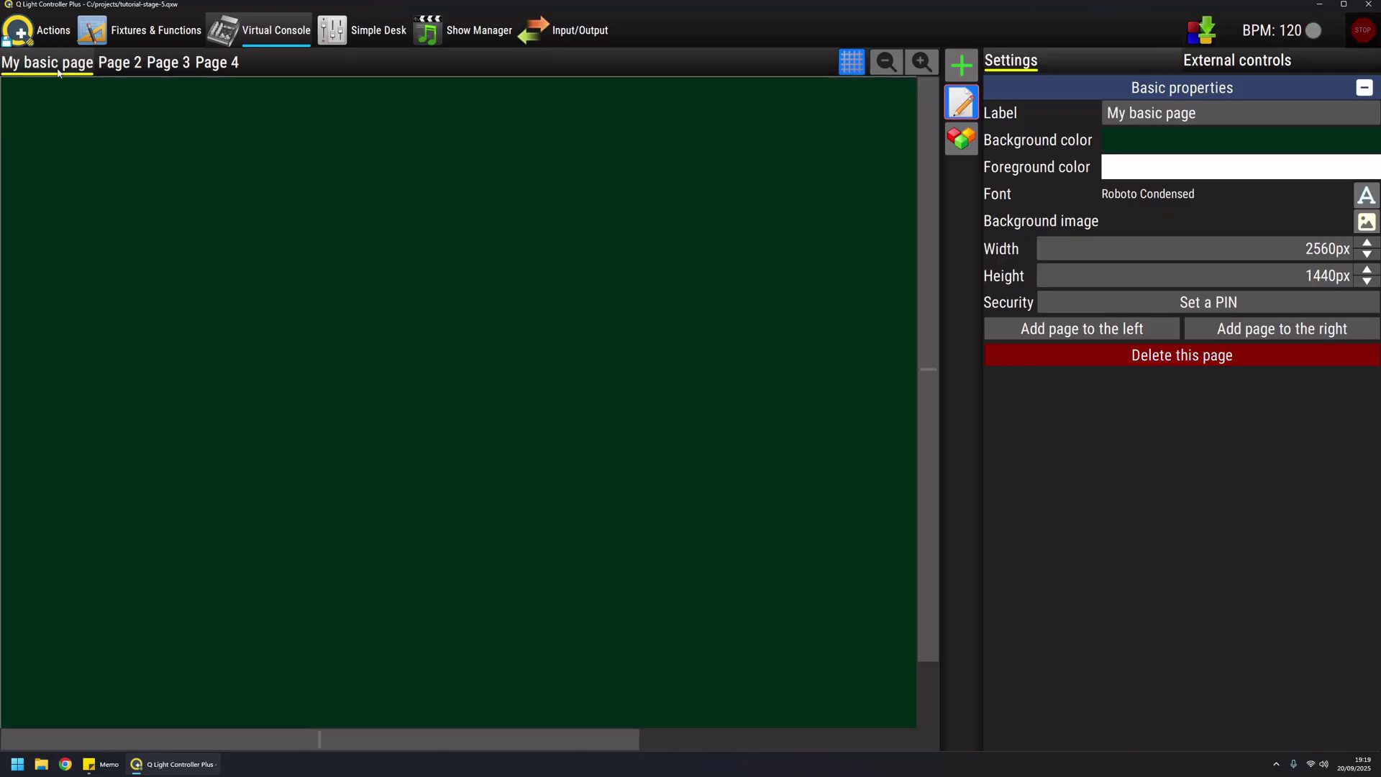
left_click(119, 70)
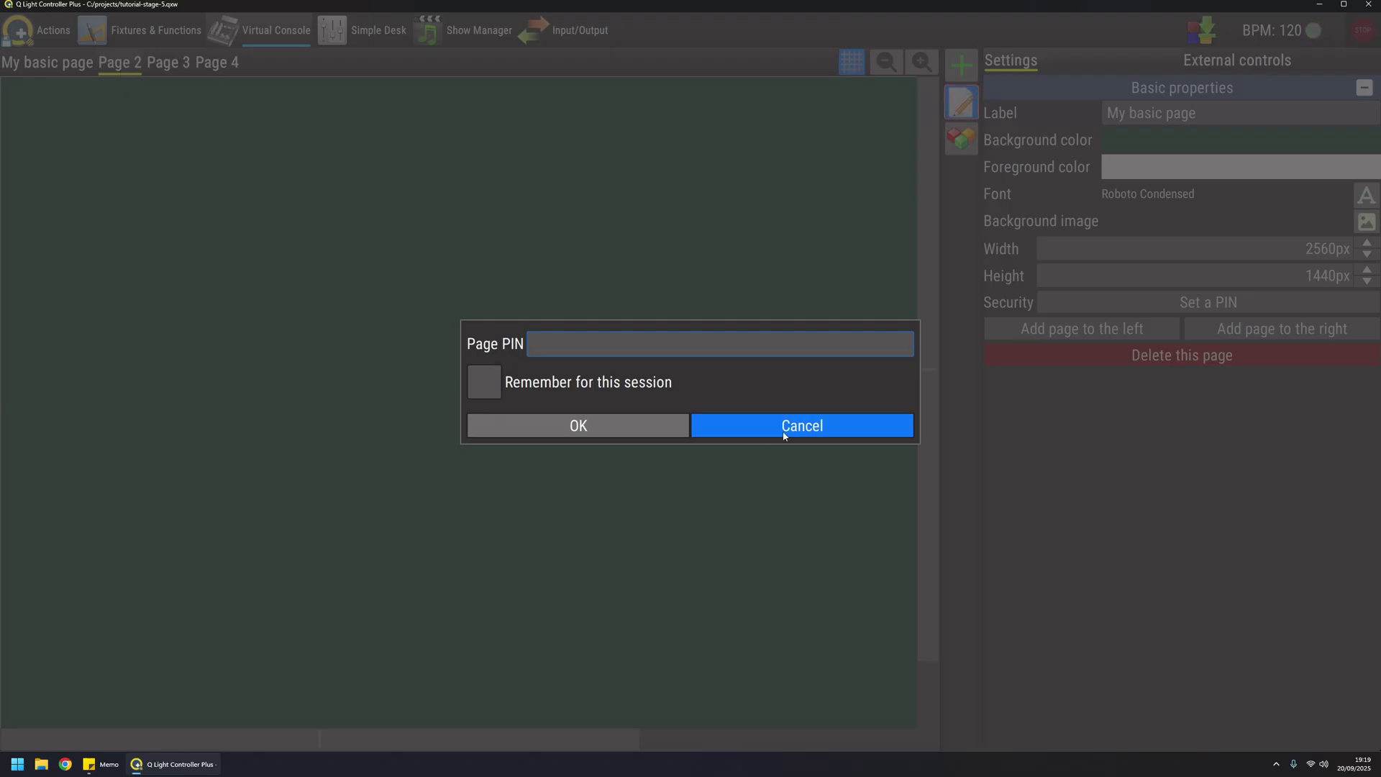
left_click(655, 429)
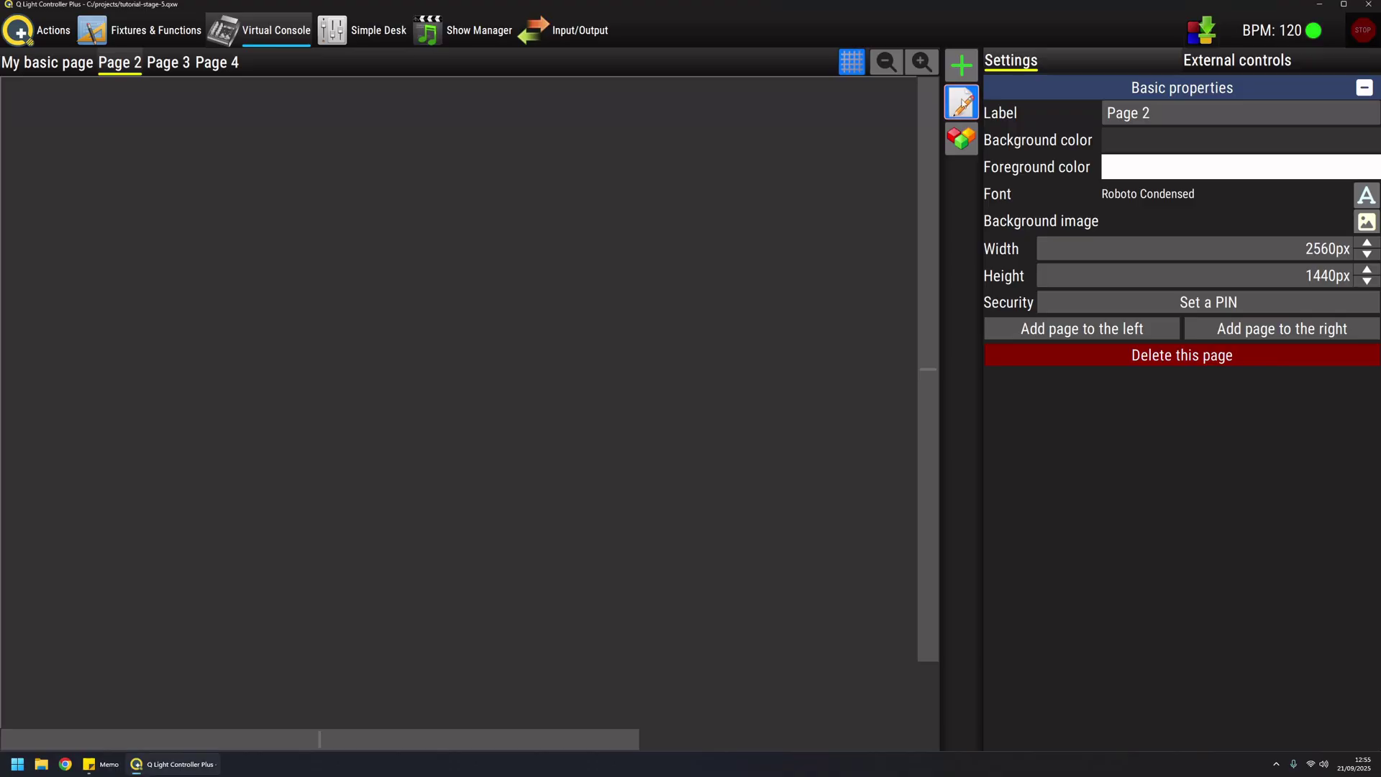
On My basic page, add Frame 1, Solo Frame 2, Button 3, Slider 4, and Button 5 inside Frame 1
left_click(962, 102)
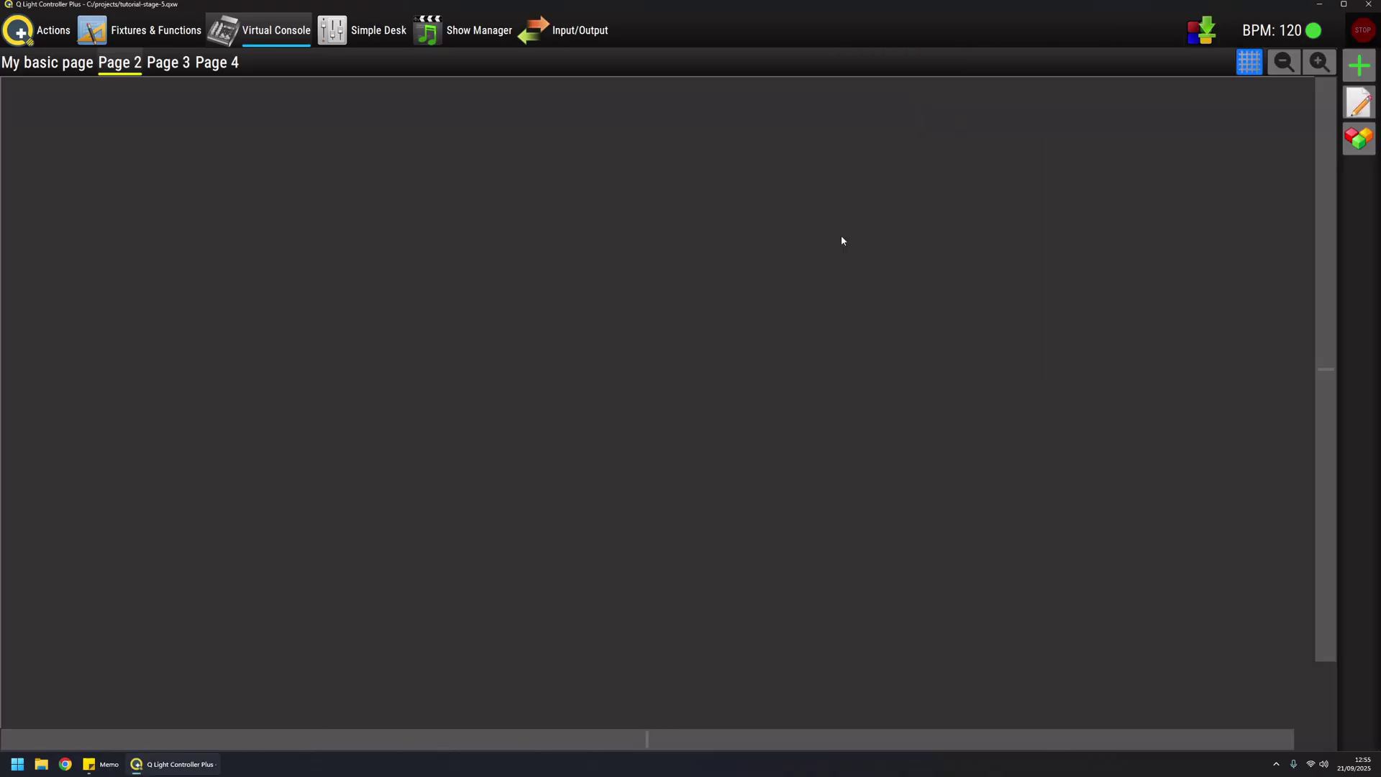
left_click(54, 62)
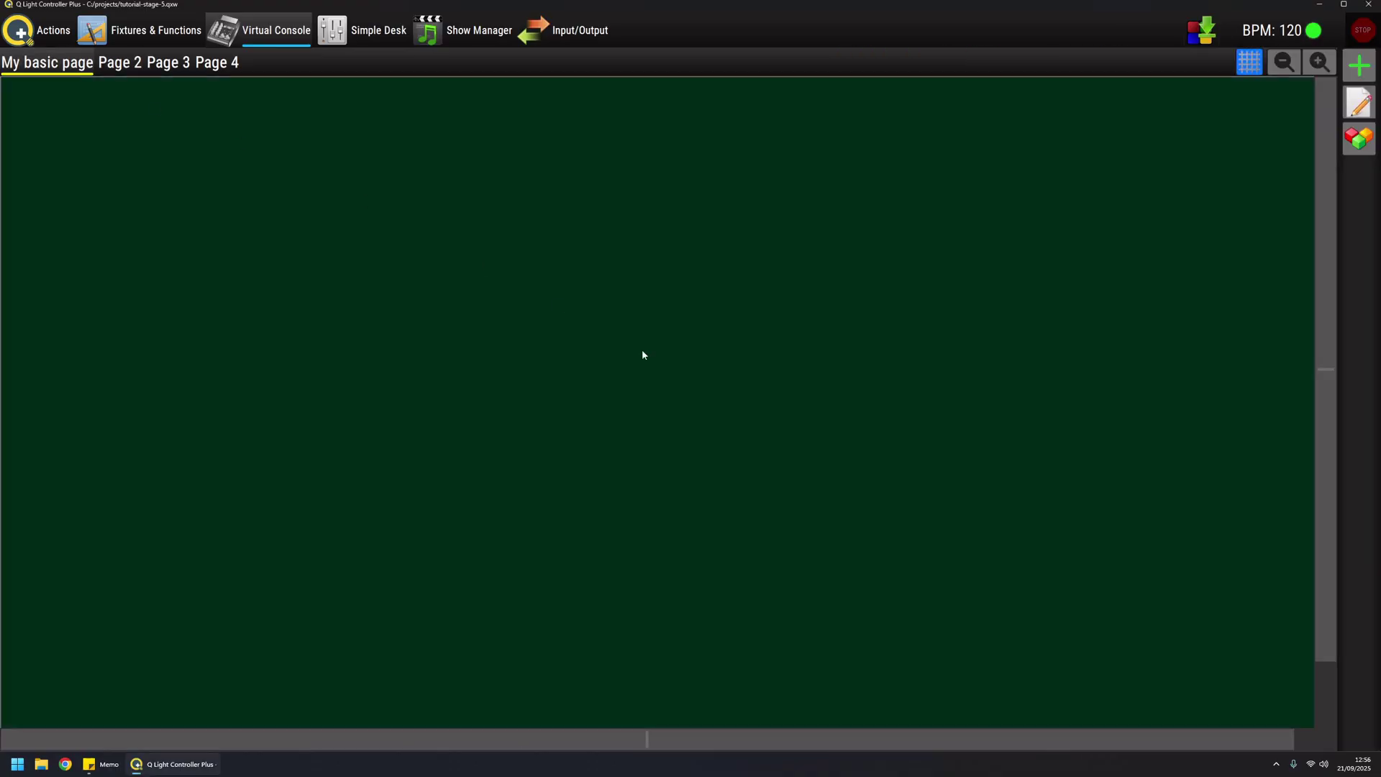
left_click(1360, 66)
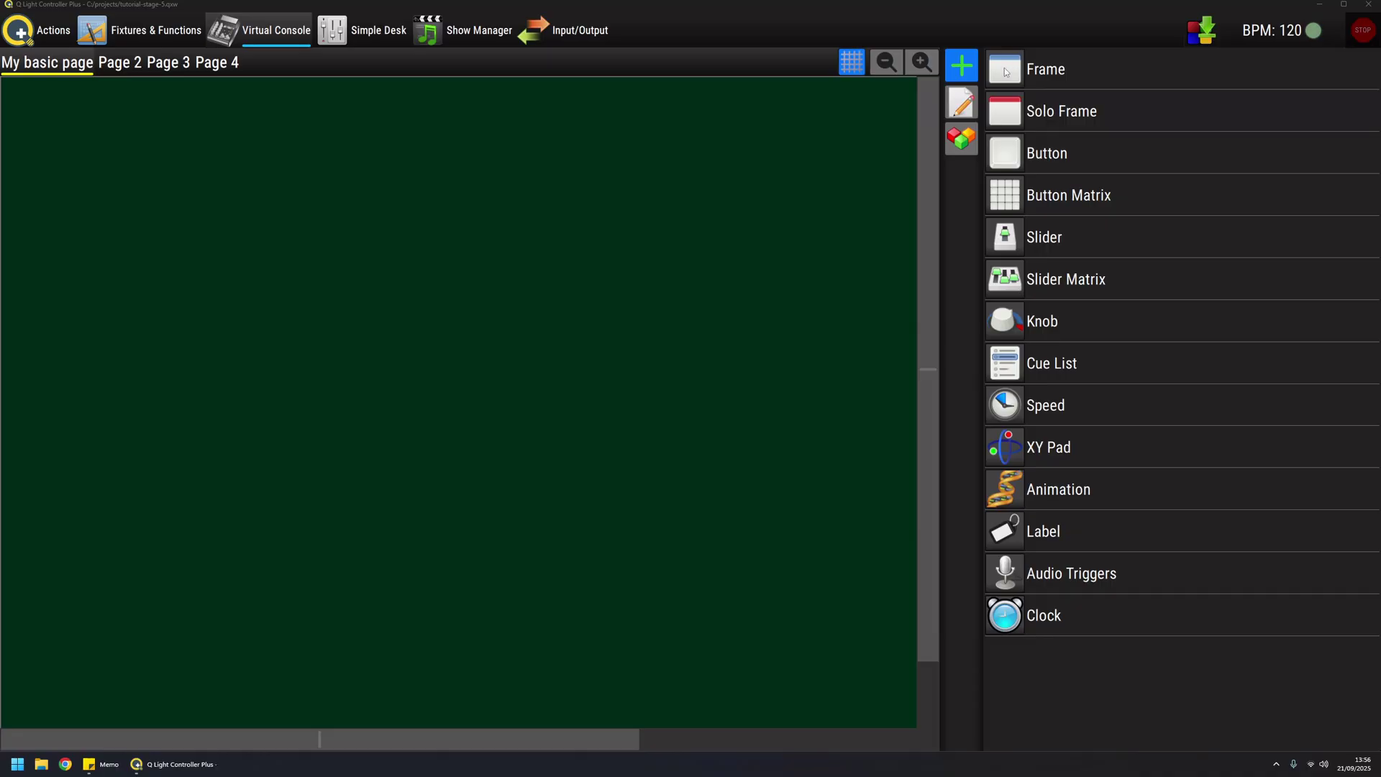
left_click_drag(1009, 61, 108, 186)
left_click_drag(1007, 111, 320, 185)
left_click_drag(1019, 161, 520, 185)
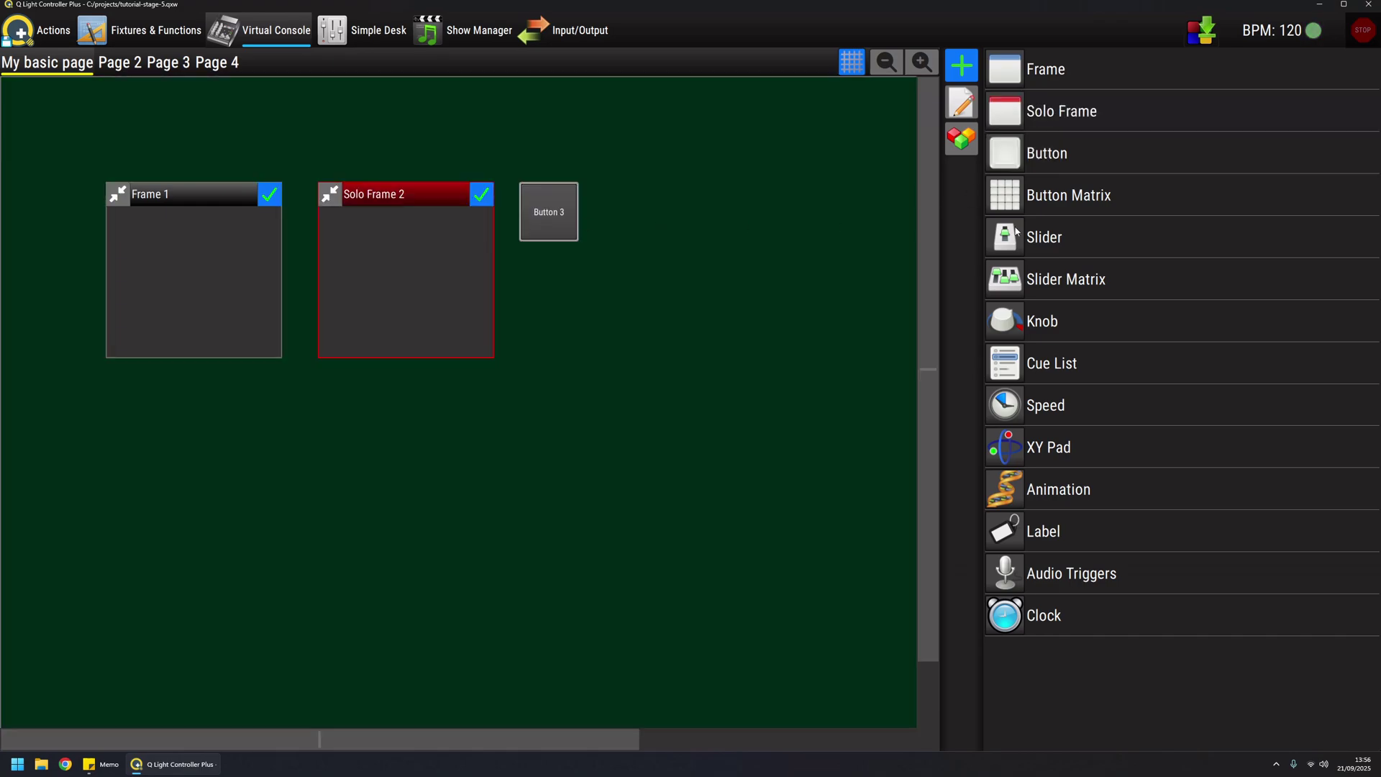
left_click_drag(1017, 234, 604, 184)
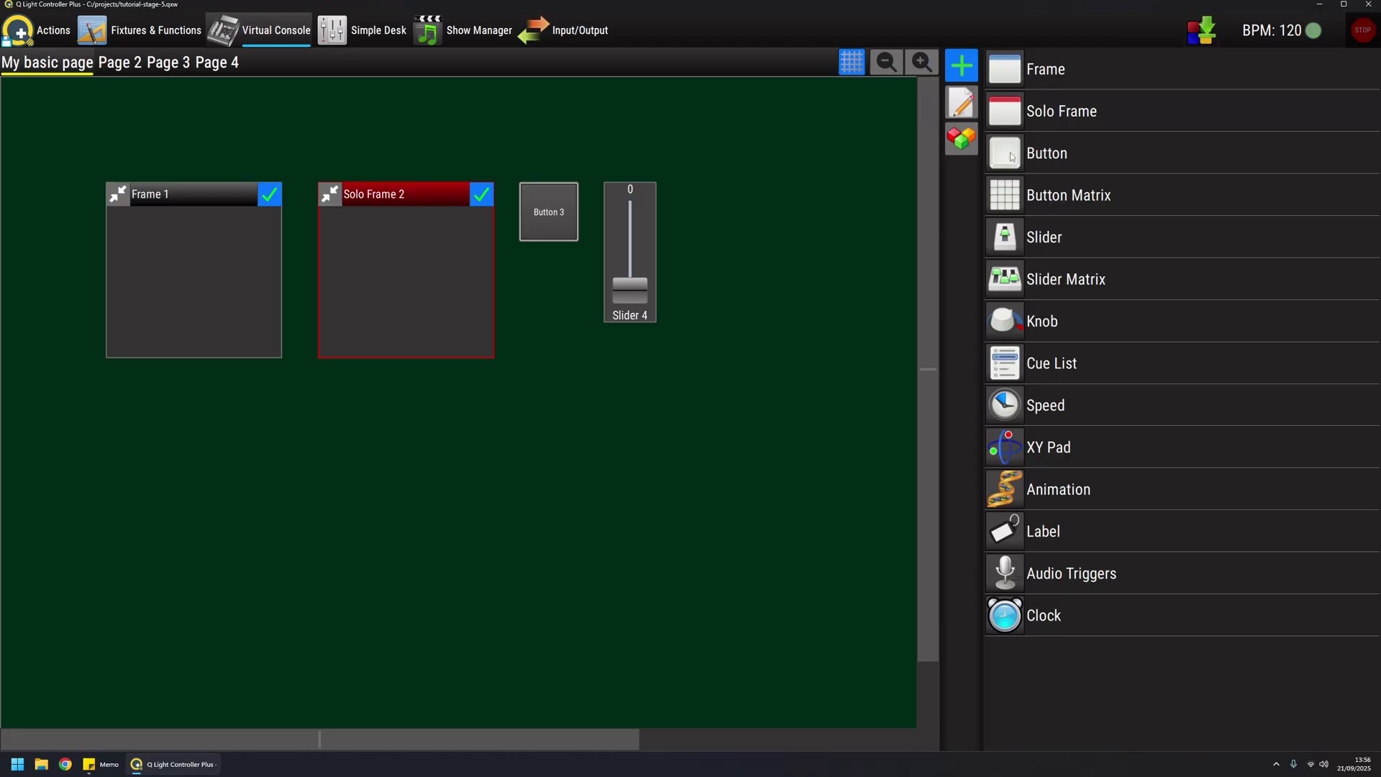
left_click_drag(1012, 157, 602, 393)
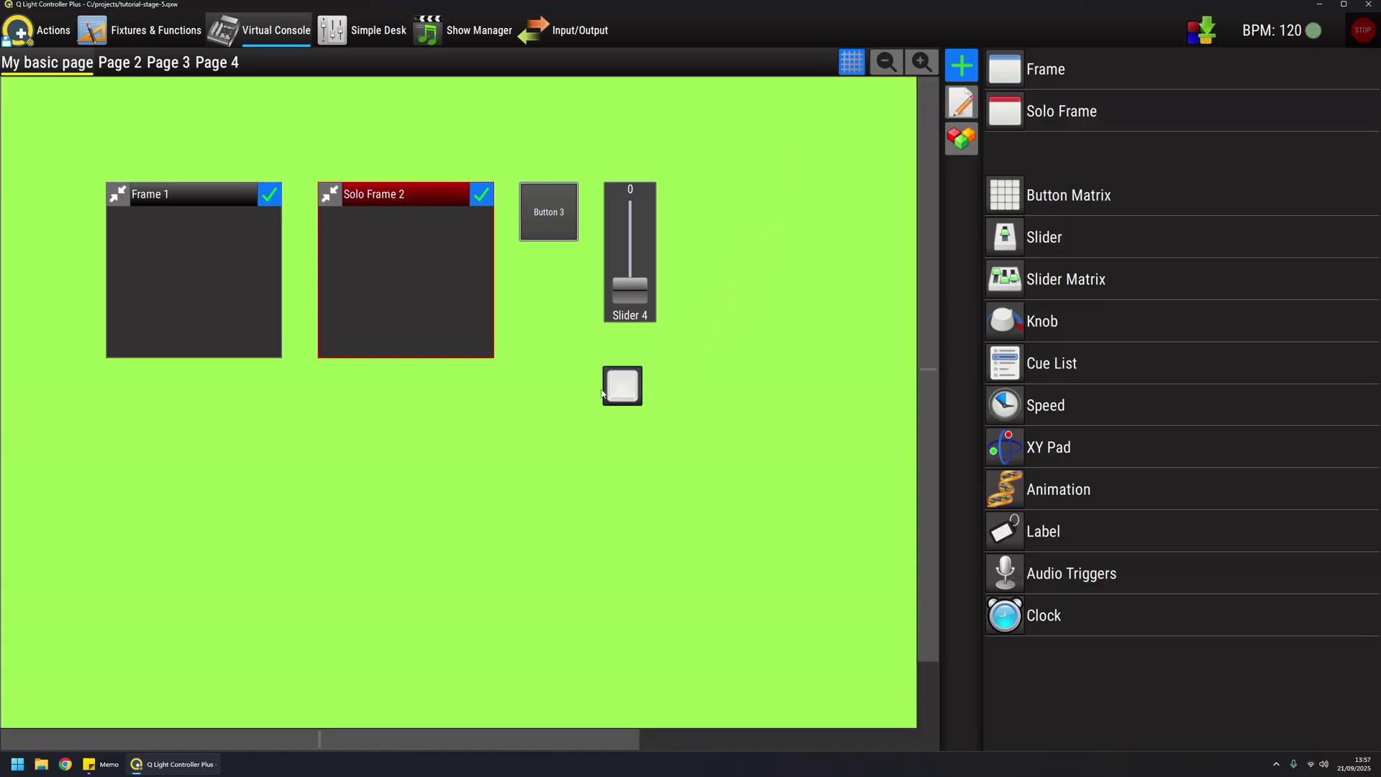
left_click_drag(603, 393, 133, 265)
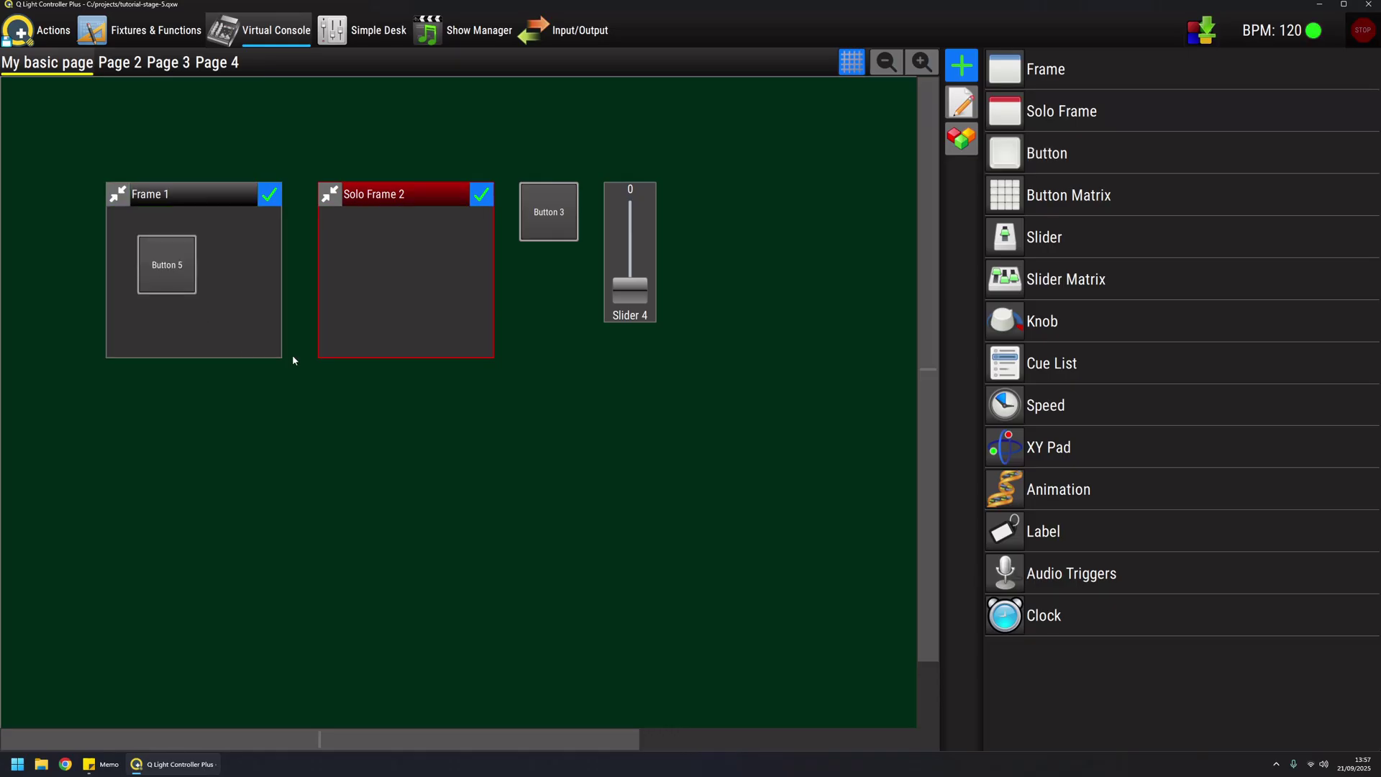
Nudge Frame 1 slightly left and move Button 5 out of Solo Frame 2 into Frame 1
left_click(966, 103)
left_click_drag(226, 199, 178, 208)
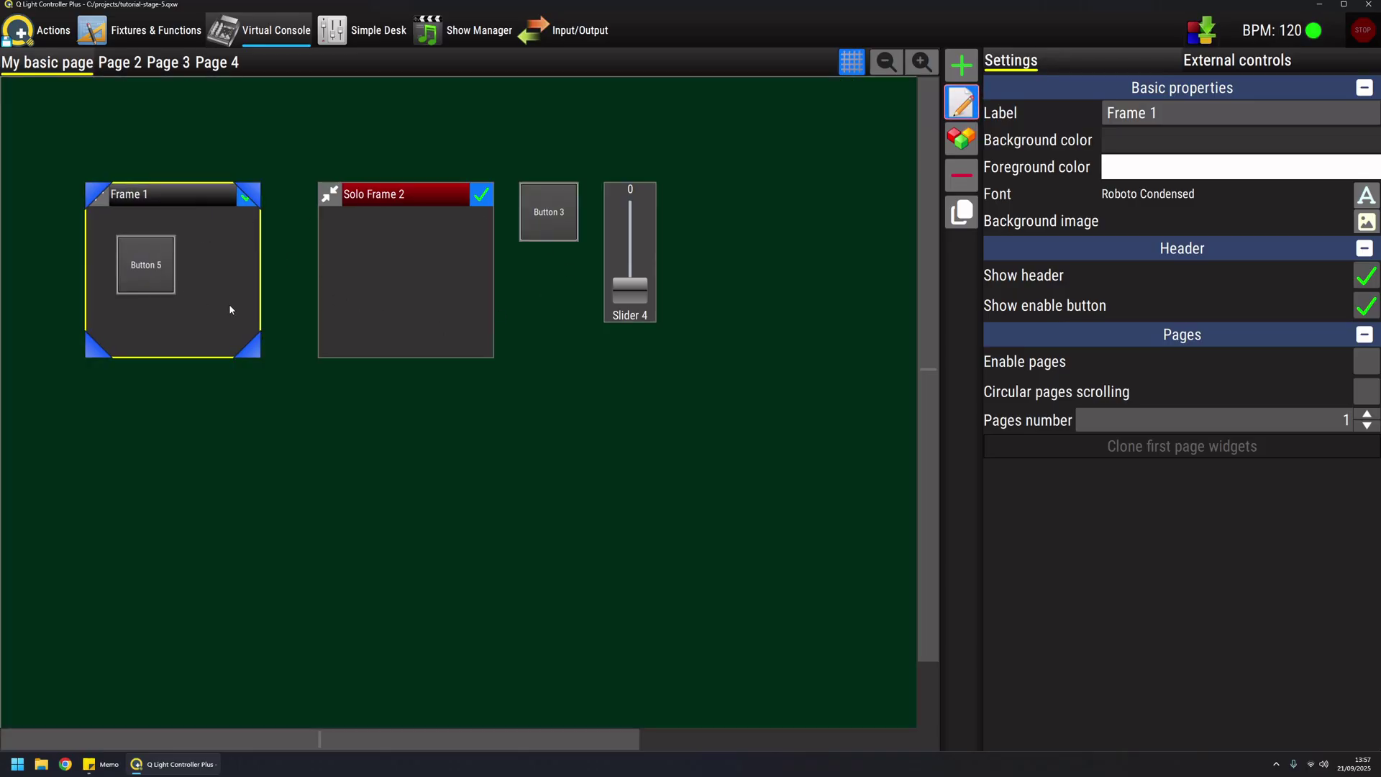
left_click(202, 273)
left_click(140, 263)
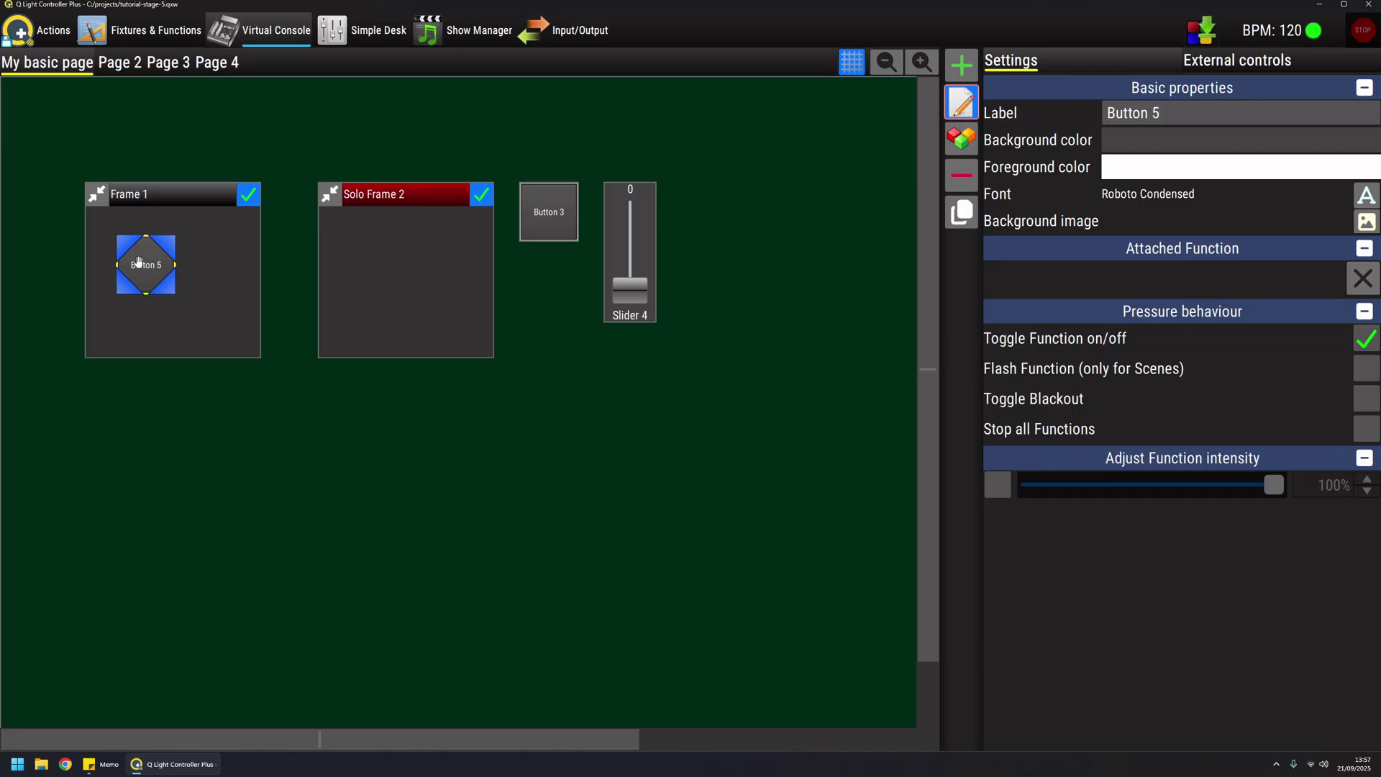
left_click_drag(148, 267, 211, 288)
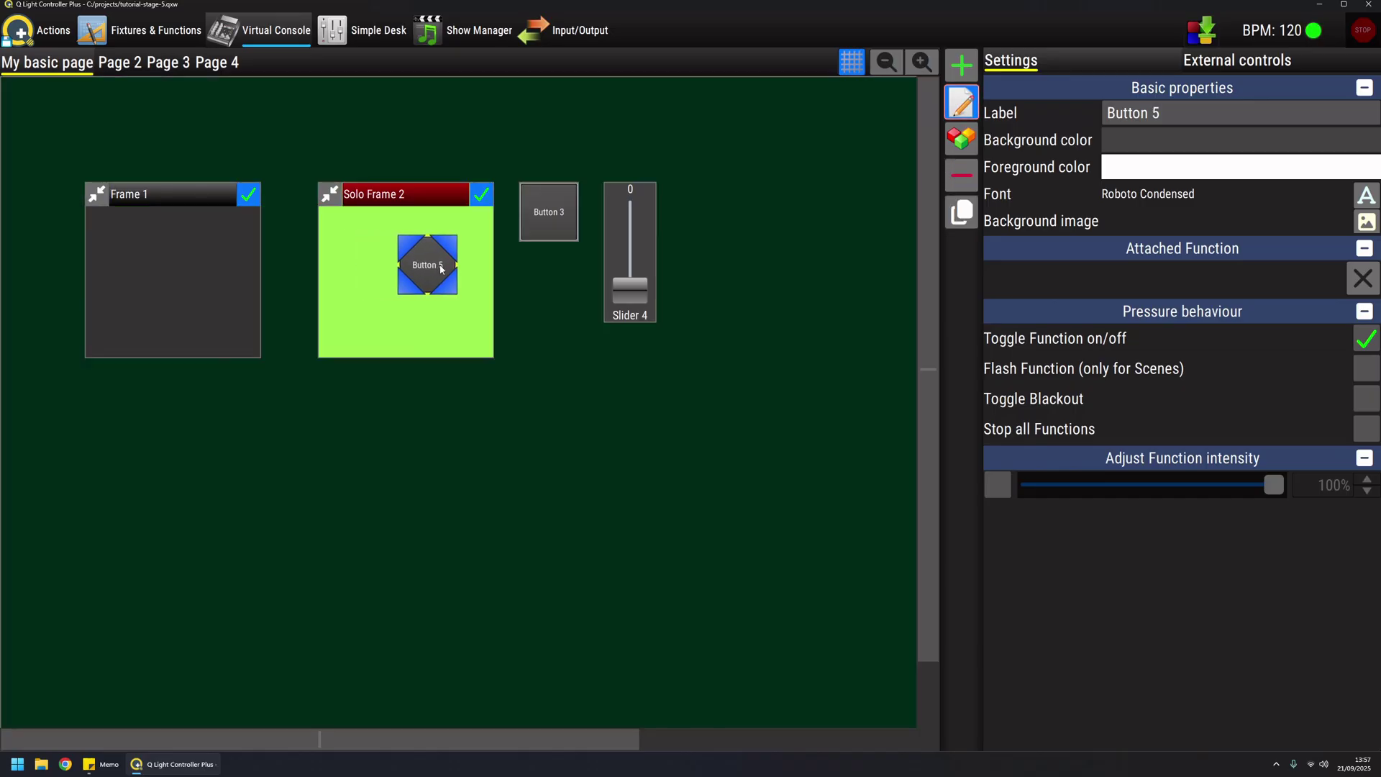
left_click_drag(440, 268, 134, 270)
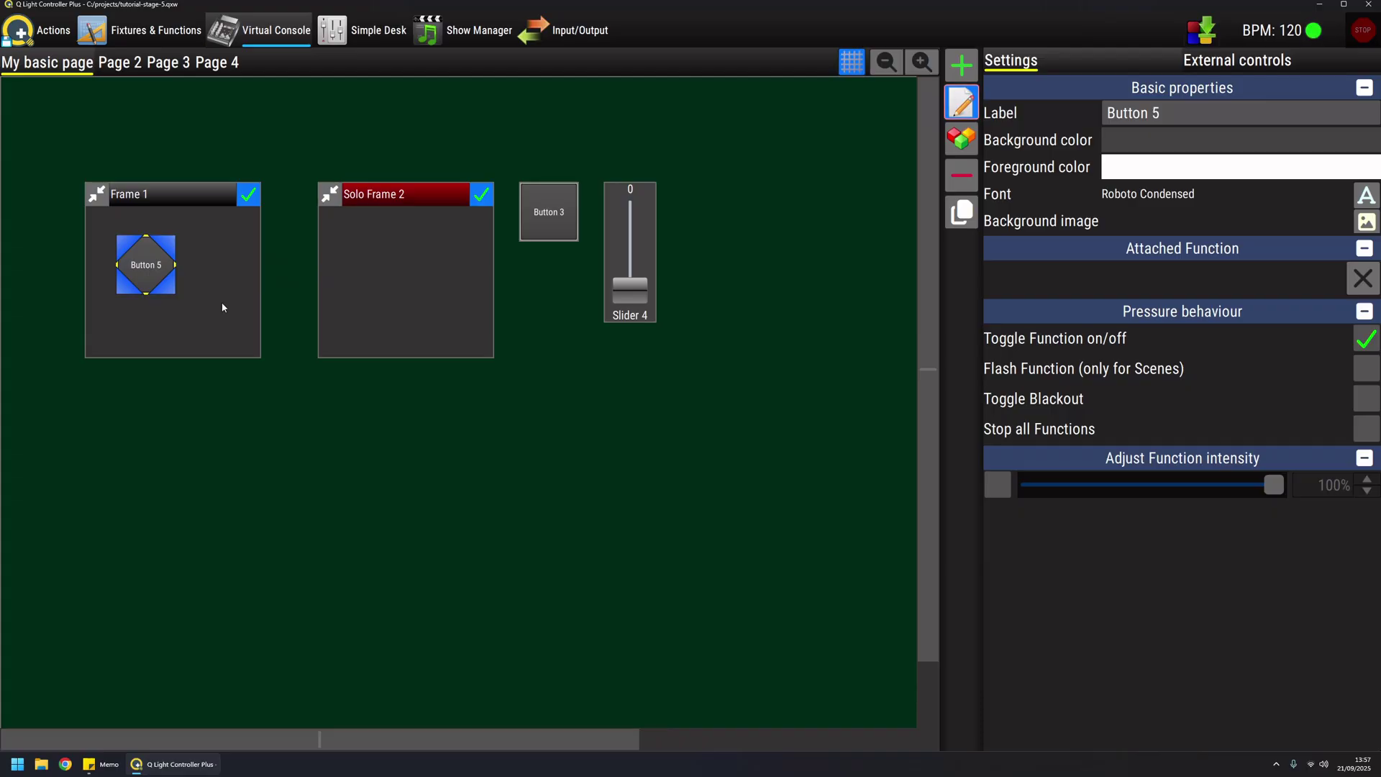
Make Slider 4 taller and enlarge Frame 1 to the right and down
left_click(373, 286)
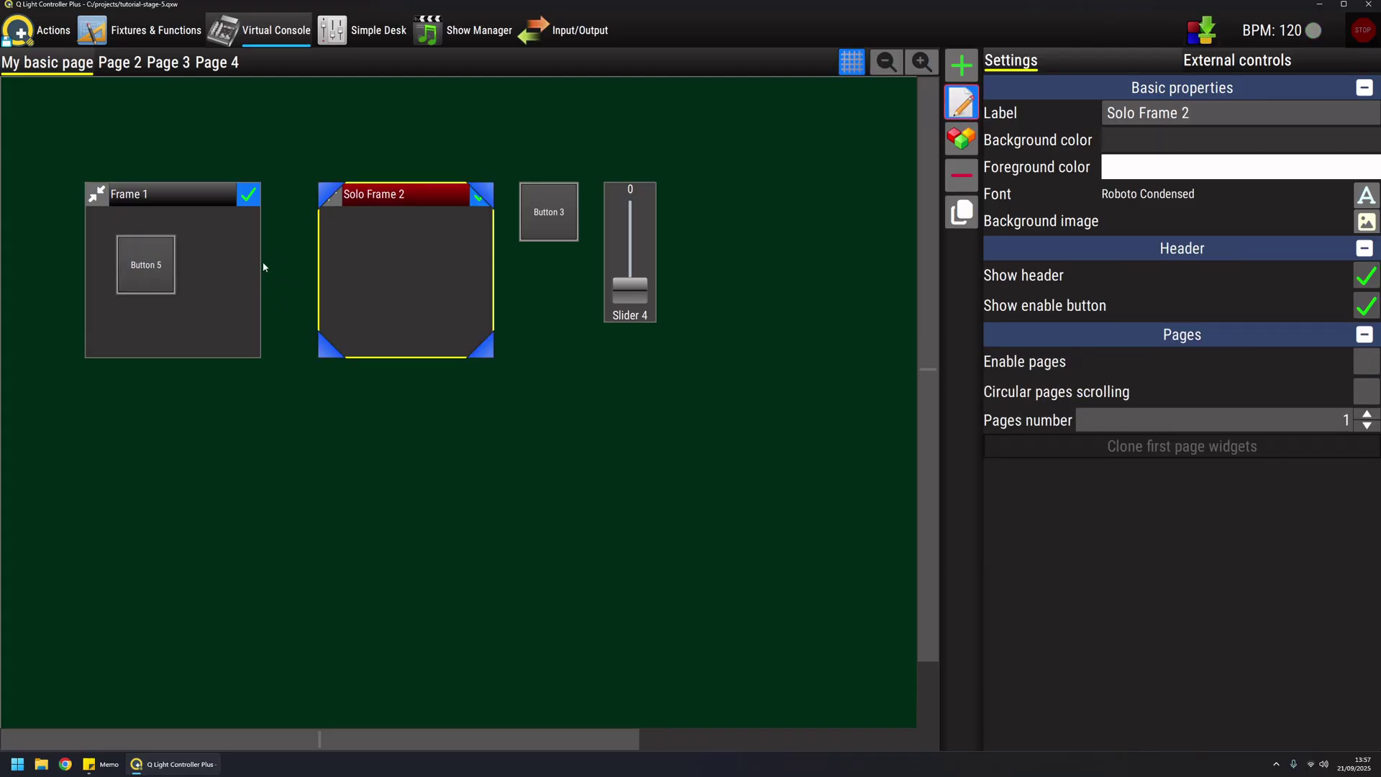
left_click(228, 259)
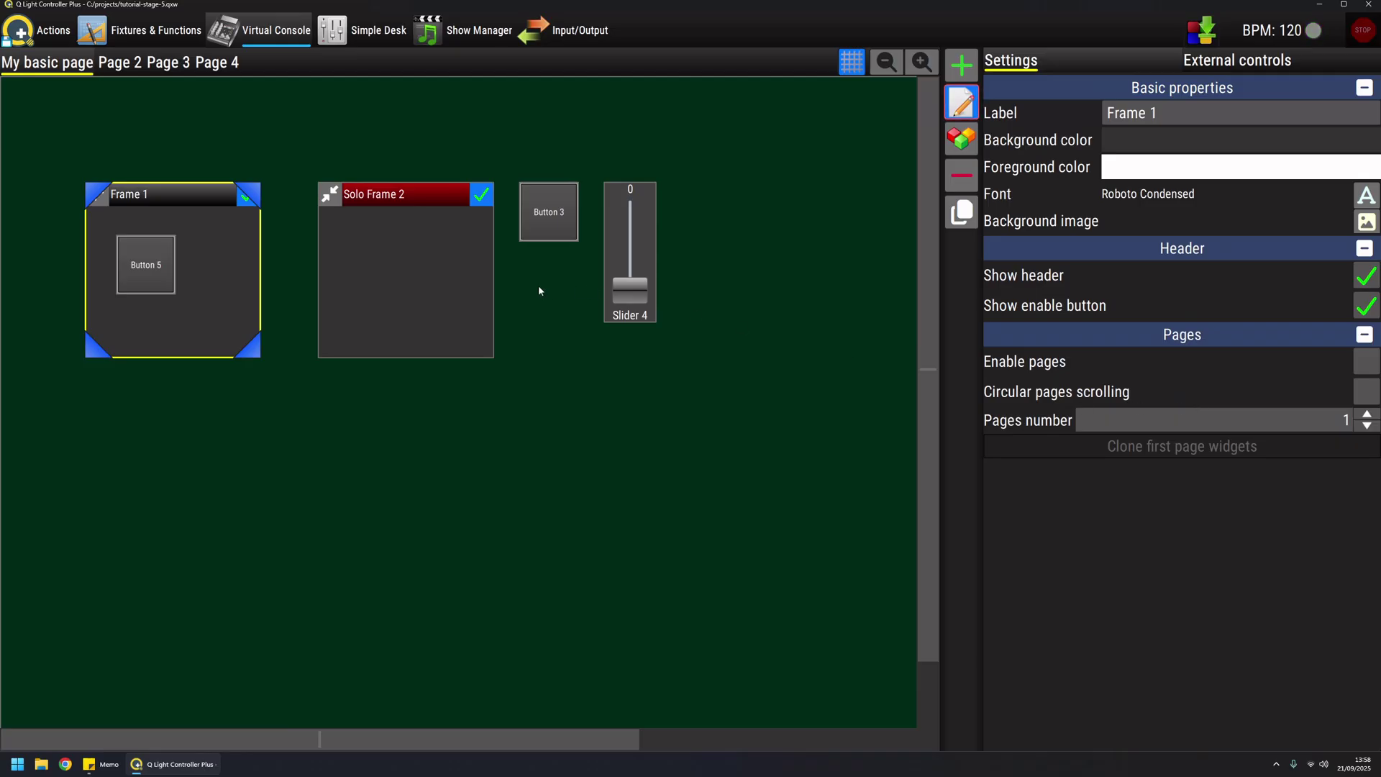
left_click(548, 209)
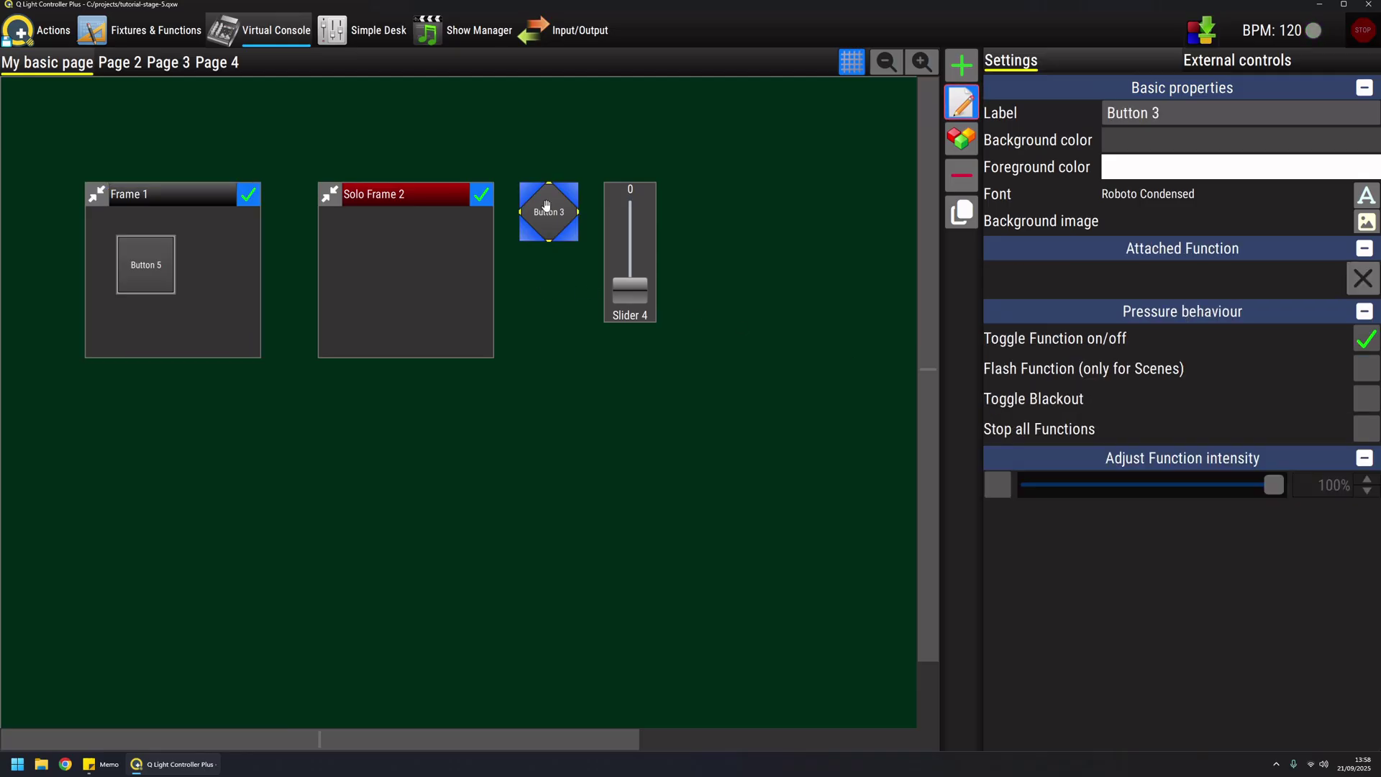
left_click(652, 225)
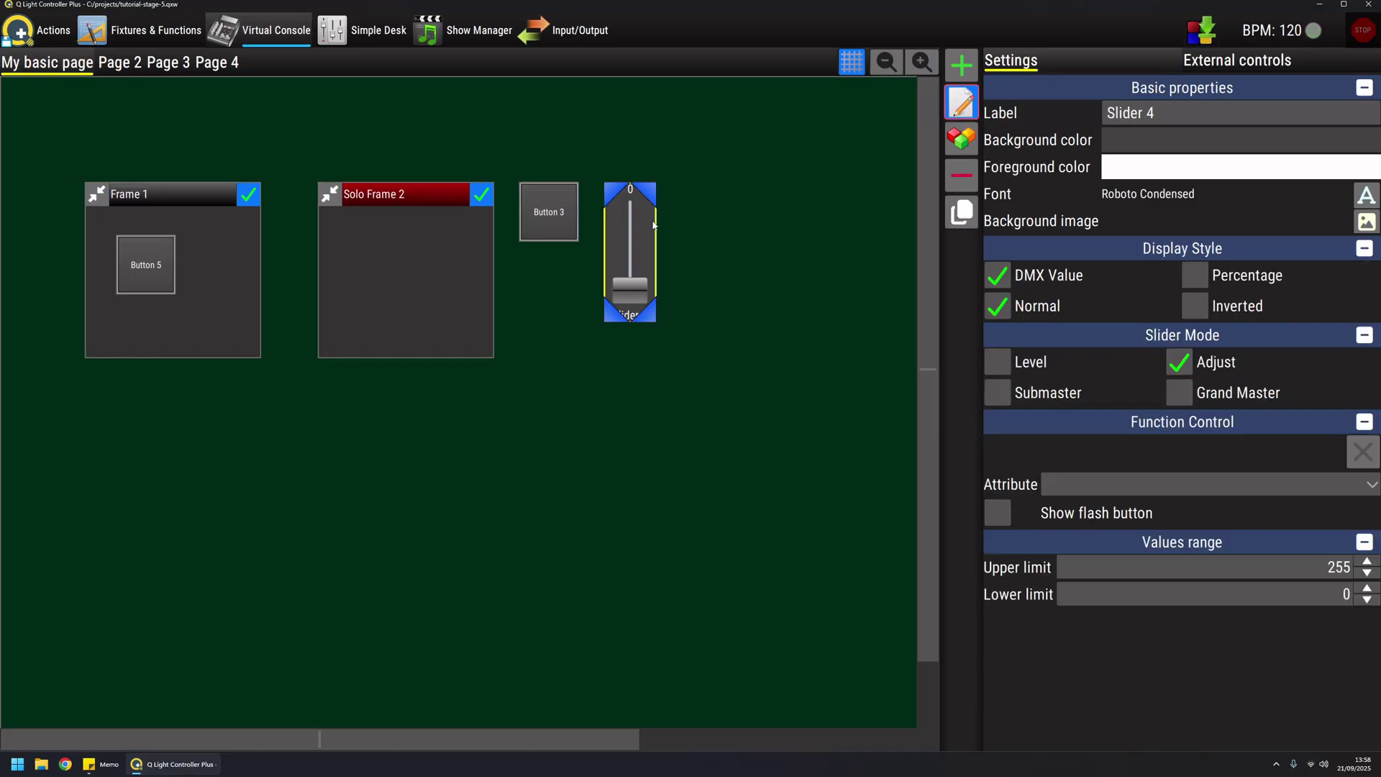
left_click_drag(647, 315, 637, 363)
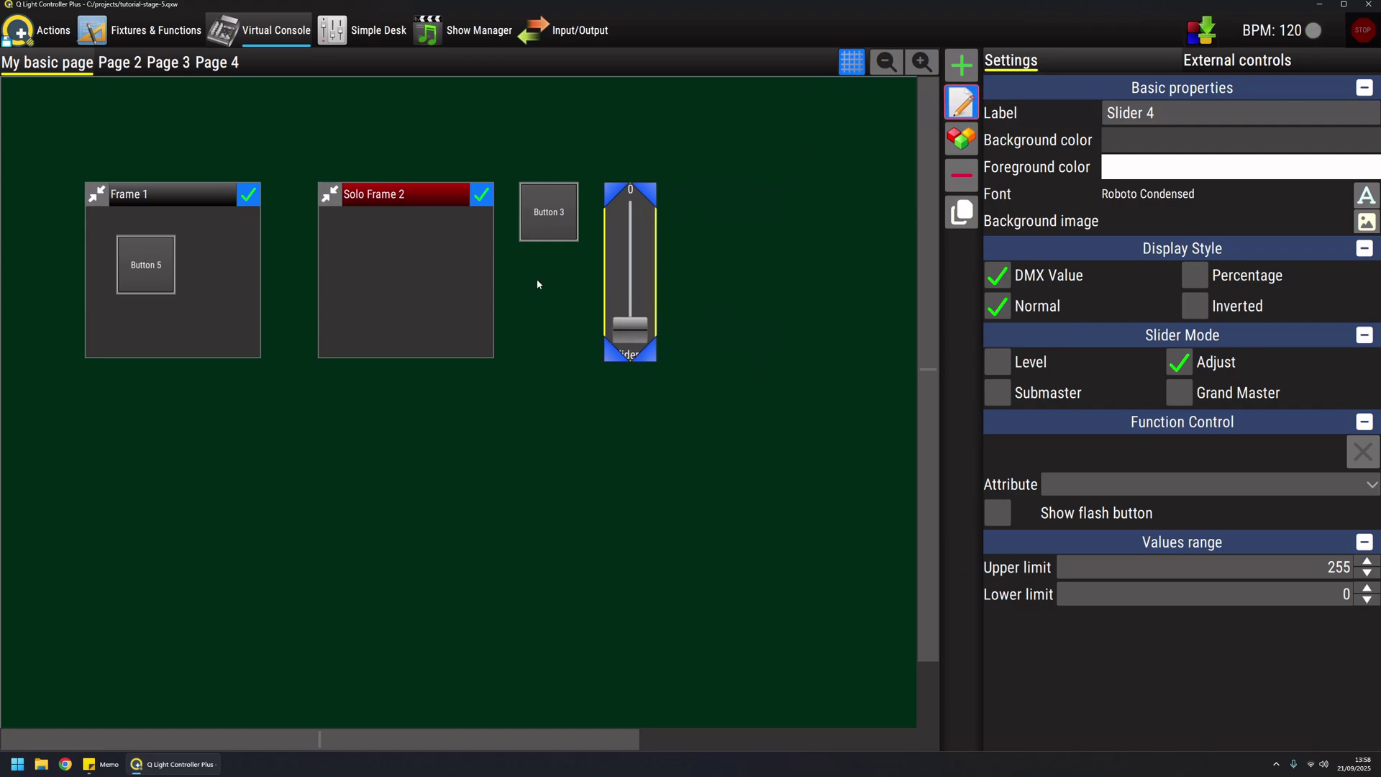
left_click(407, 259)
left_click(255, 331)
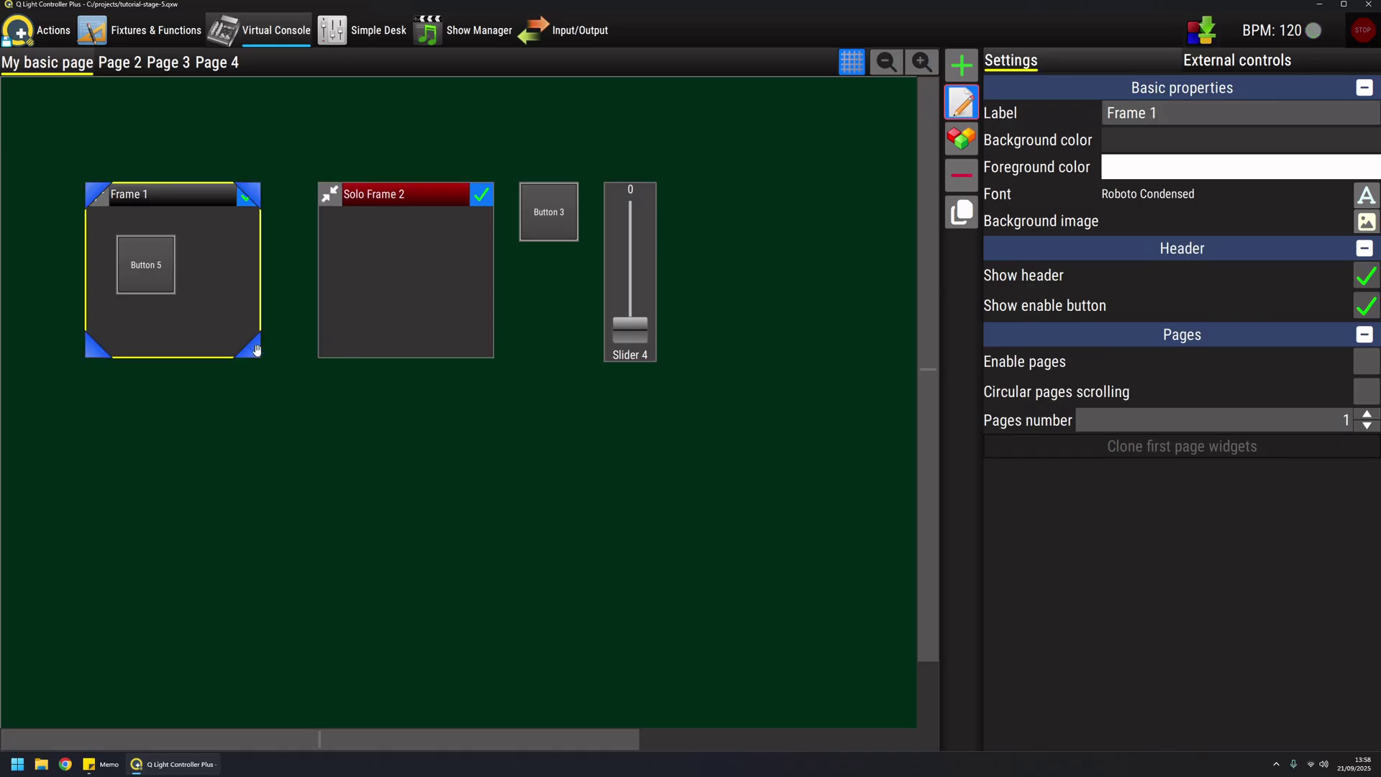
left_click_drag(259, 356, 308, 361)
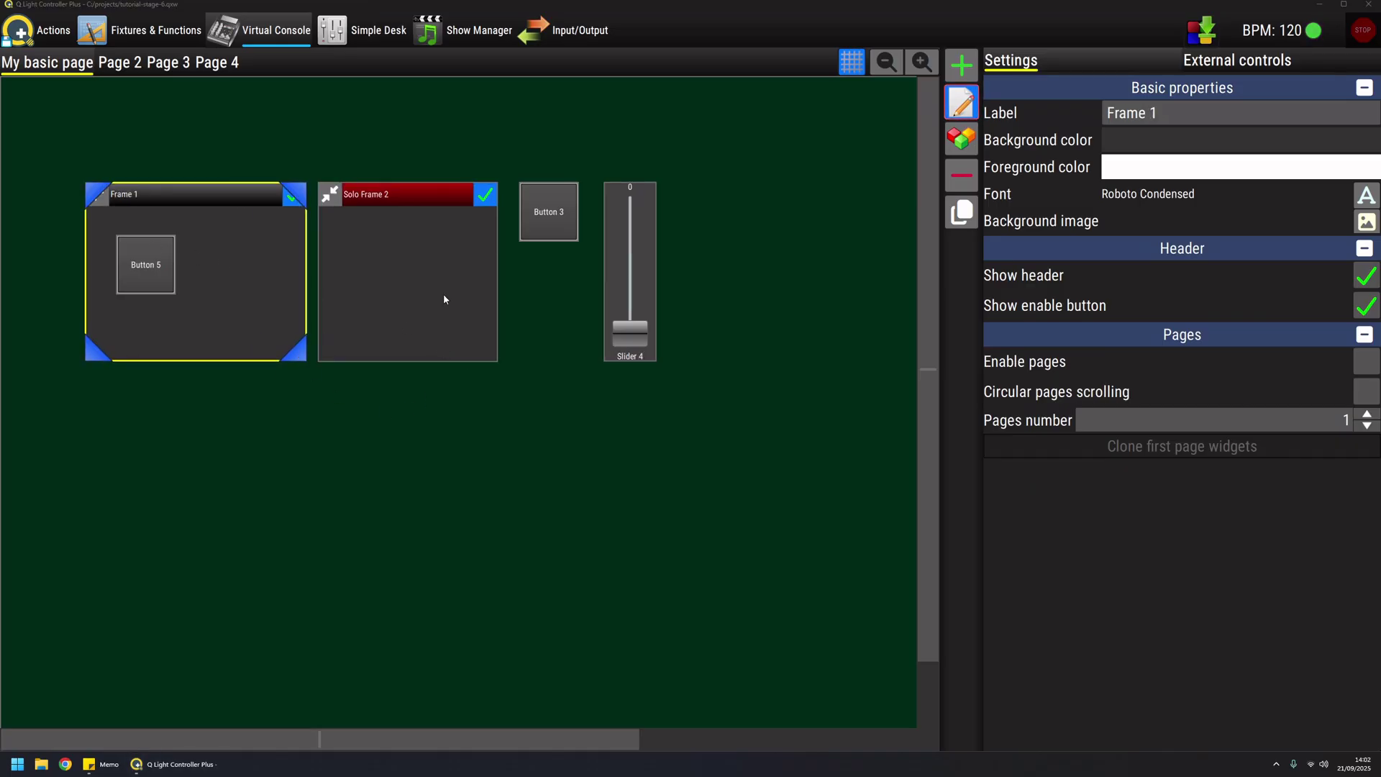
Enable multiple pages on Frame 1 and set its page count to 4
left_click(1371, 366)
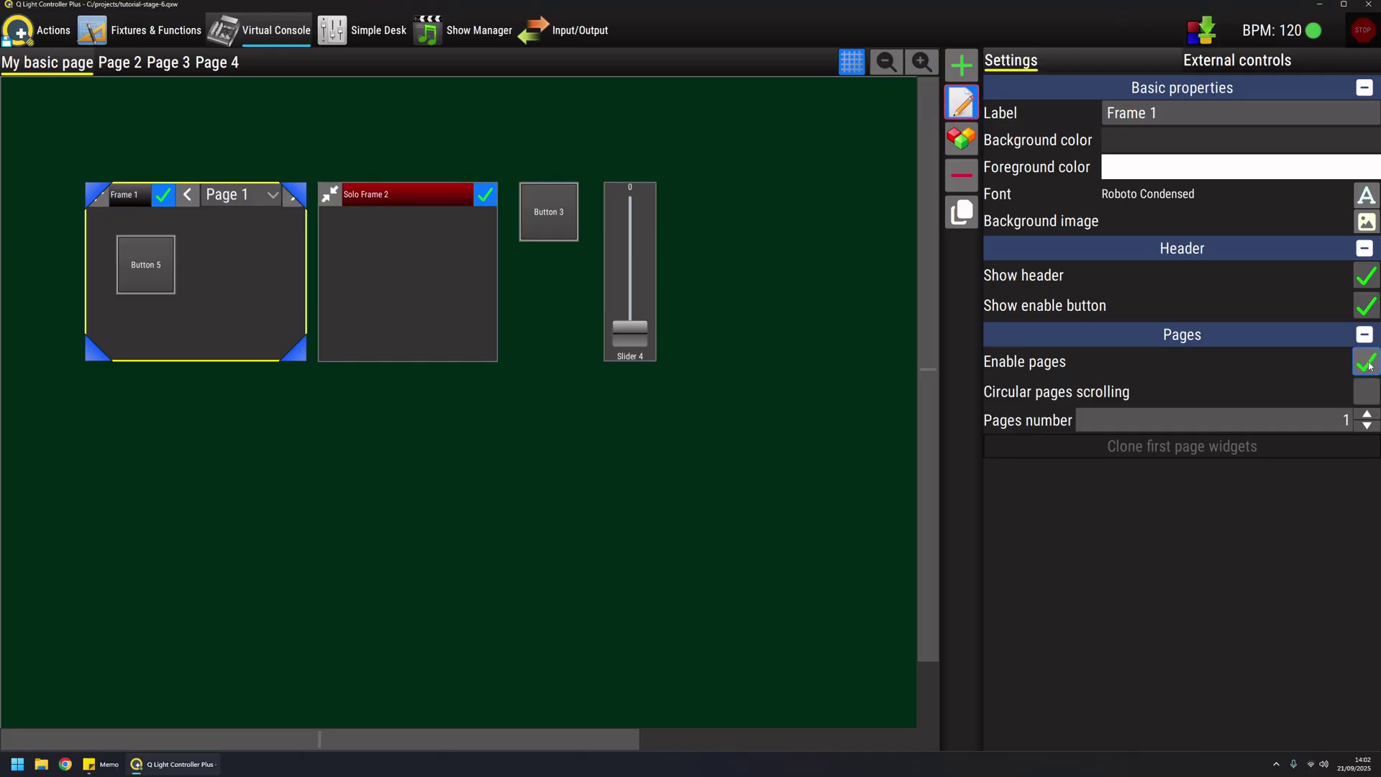
double_click(1328, 418)
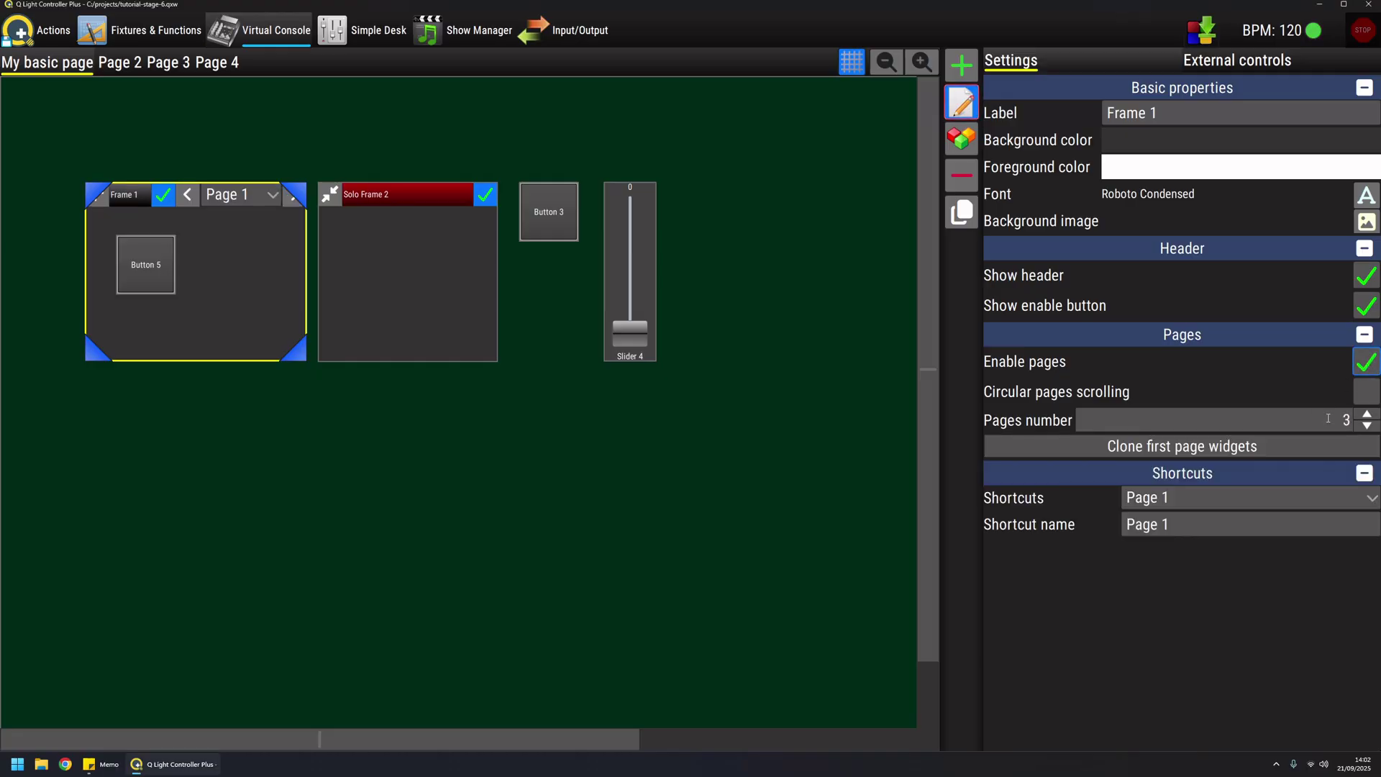
type("4")
Leave edit mode and step Frame 1 through its four pages back to Page 1
left_click(962, 102)
left_click(246, 194)
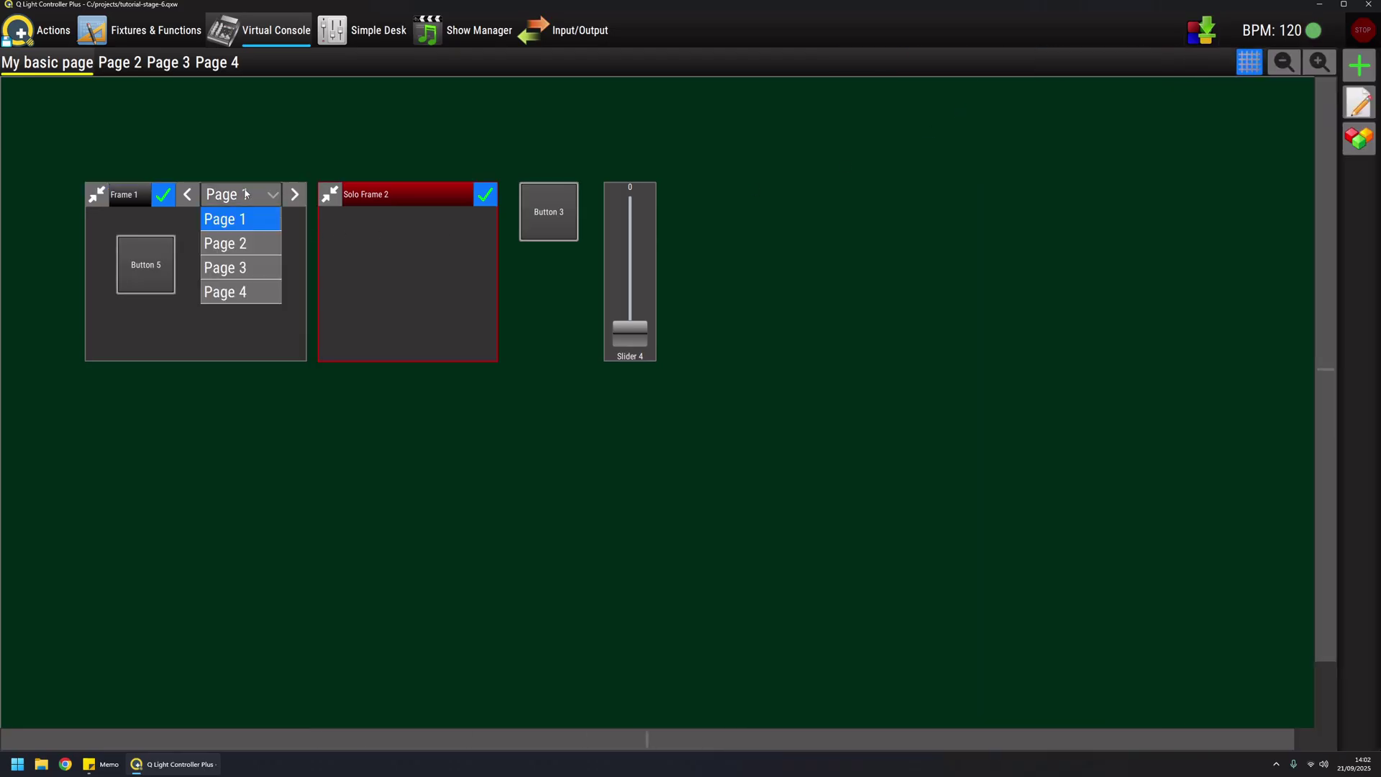
left_click(252, 312)
left_click(294, 194)
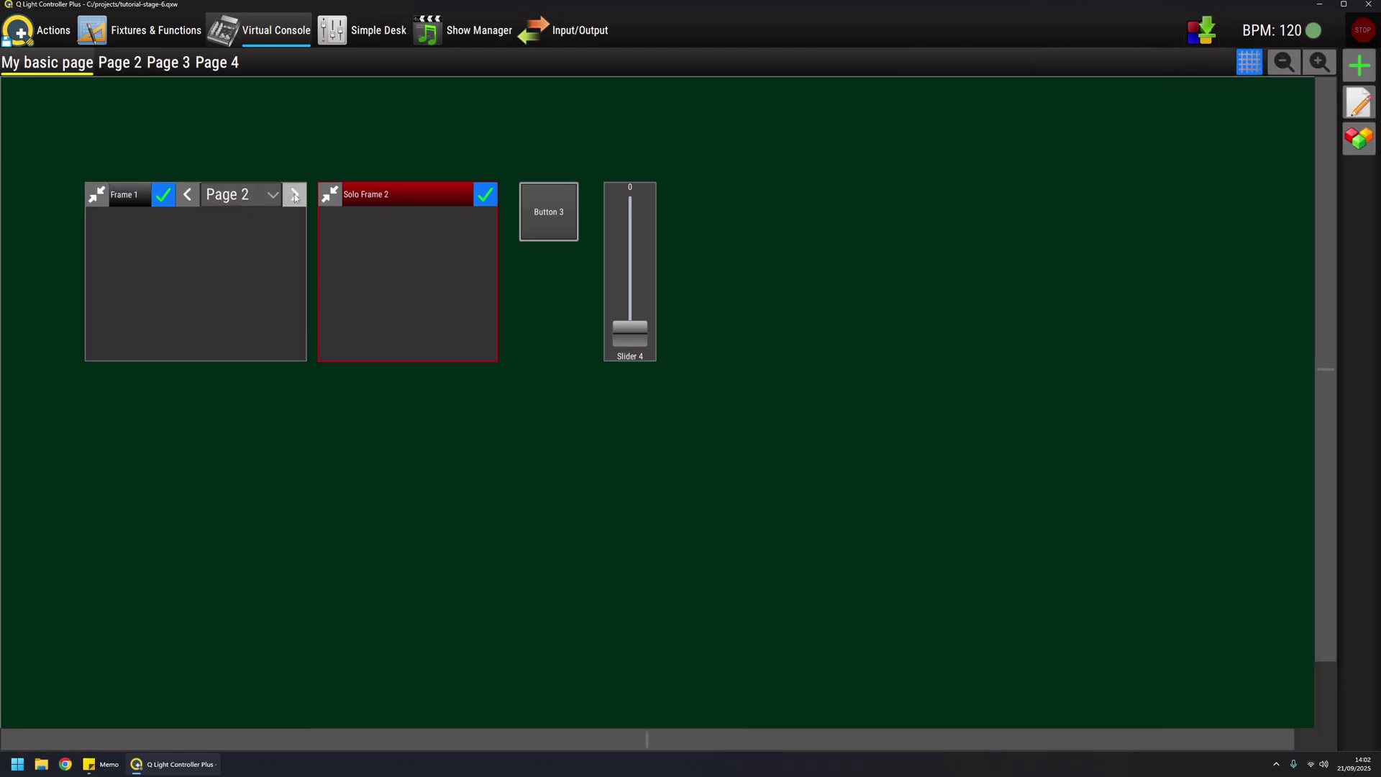
left_click(293, 194)
left_click(294, 195)
left_click(294, 195)
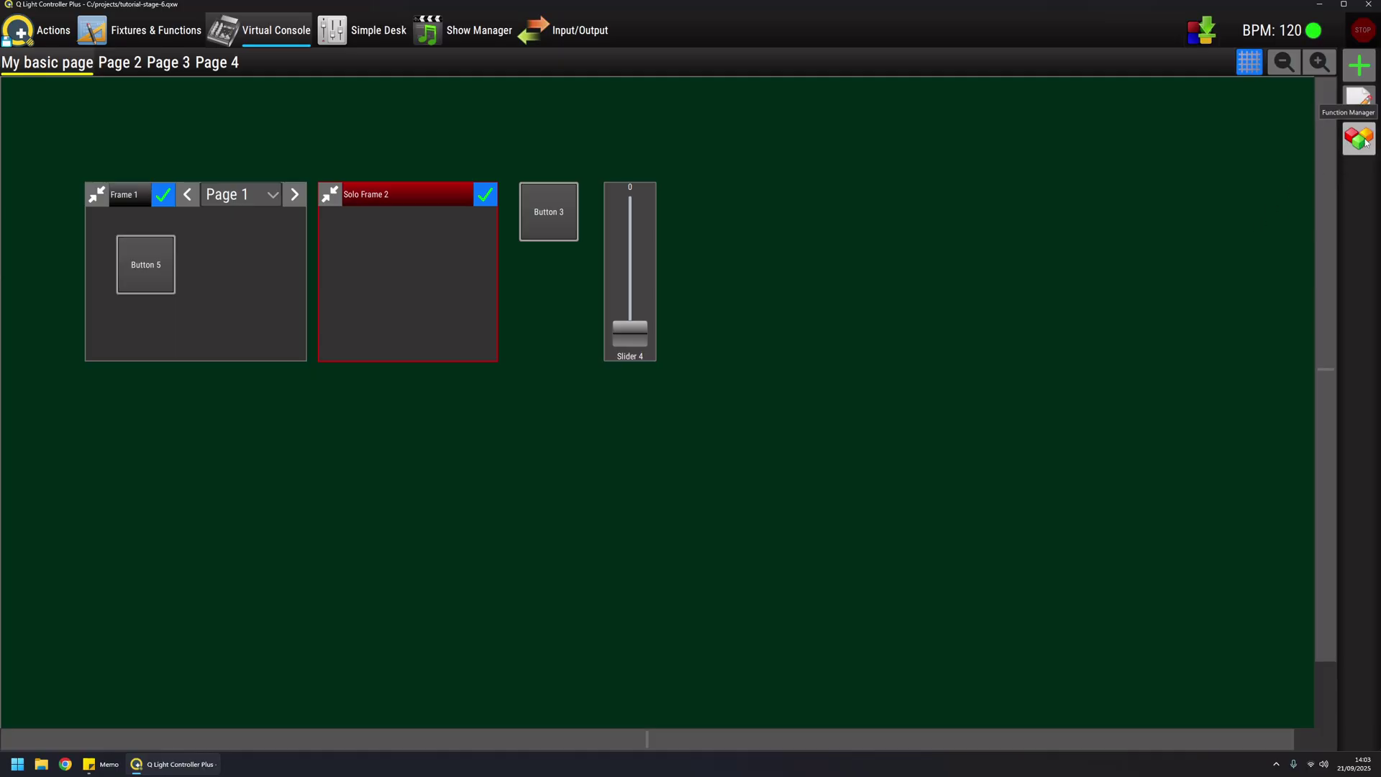
From the All function group, add an All Yellow button below the frames and assign All Position Center to Button 5
left_click(1360, 140)
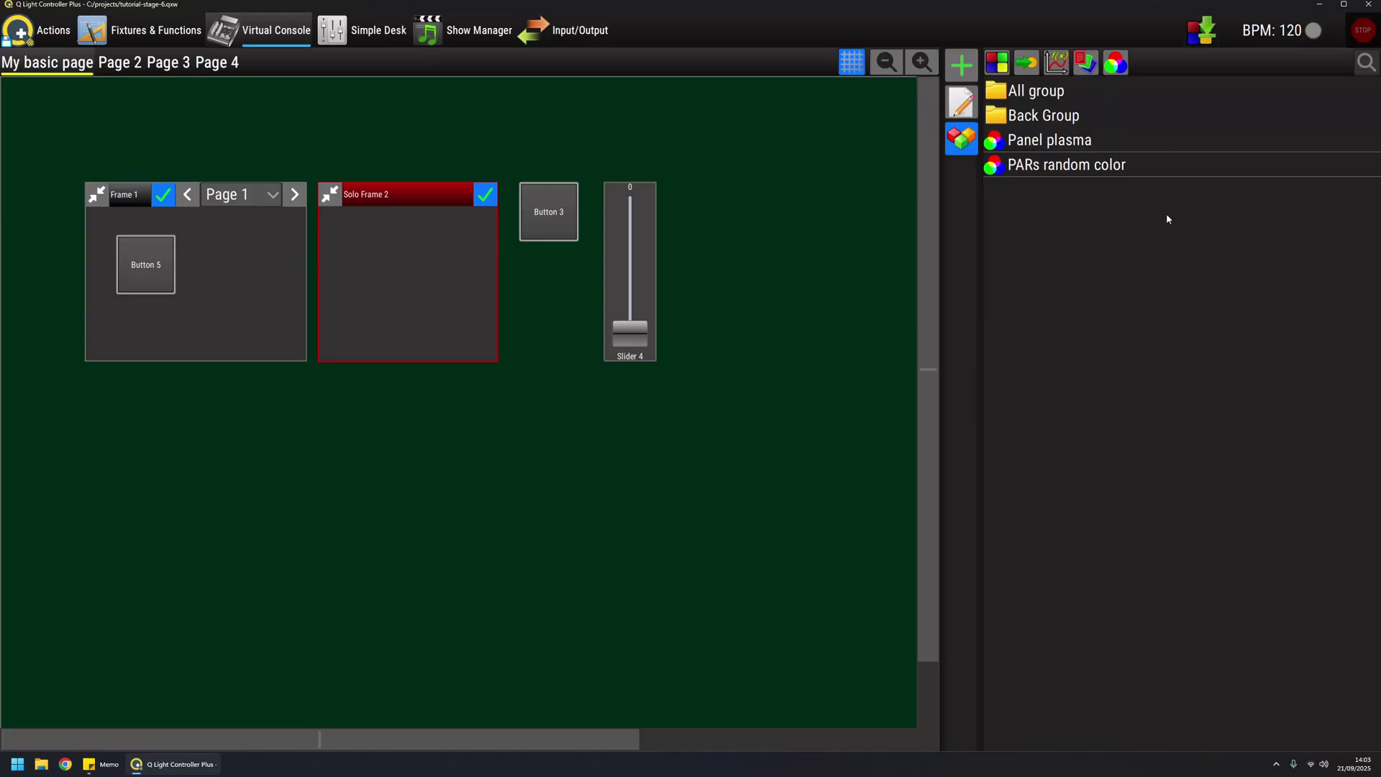
double_click(1002, 115)
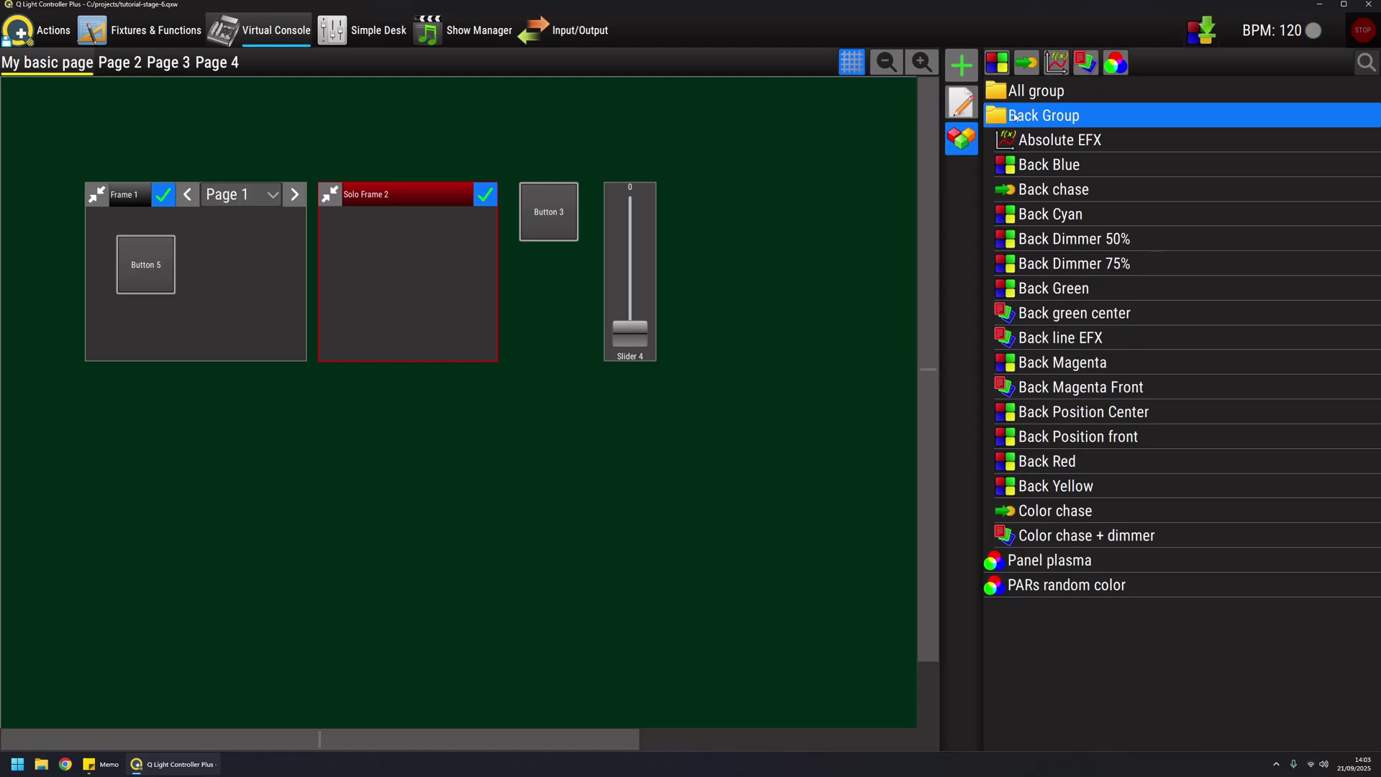
double_click(997, 92)
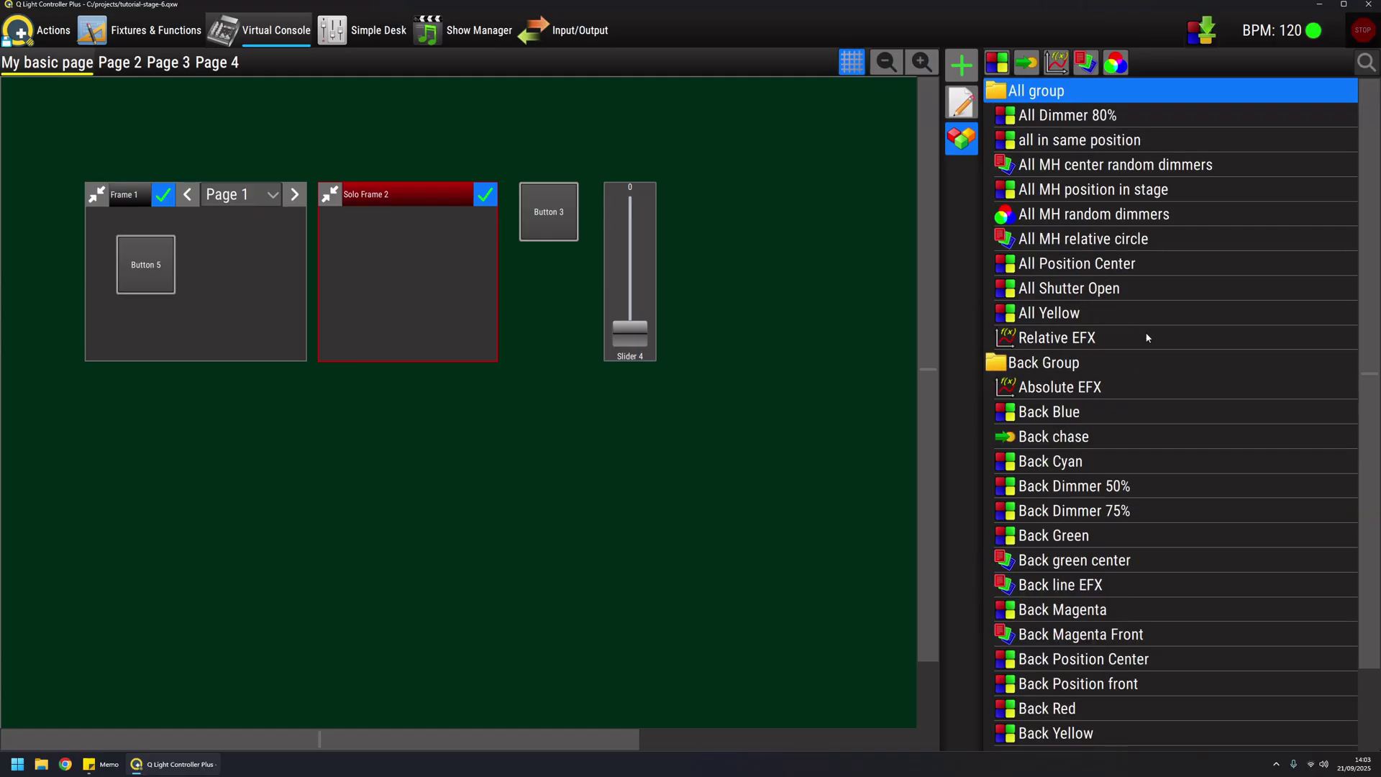
left_click(1014, 315)
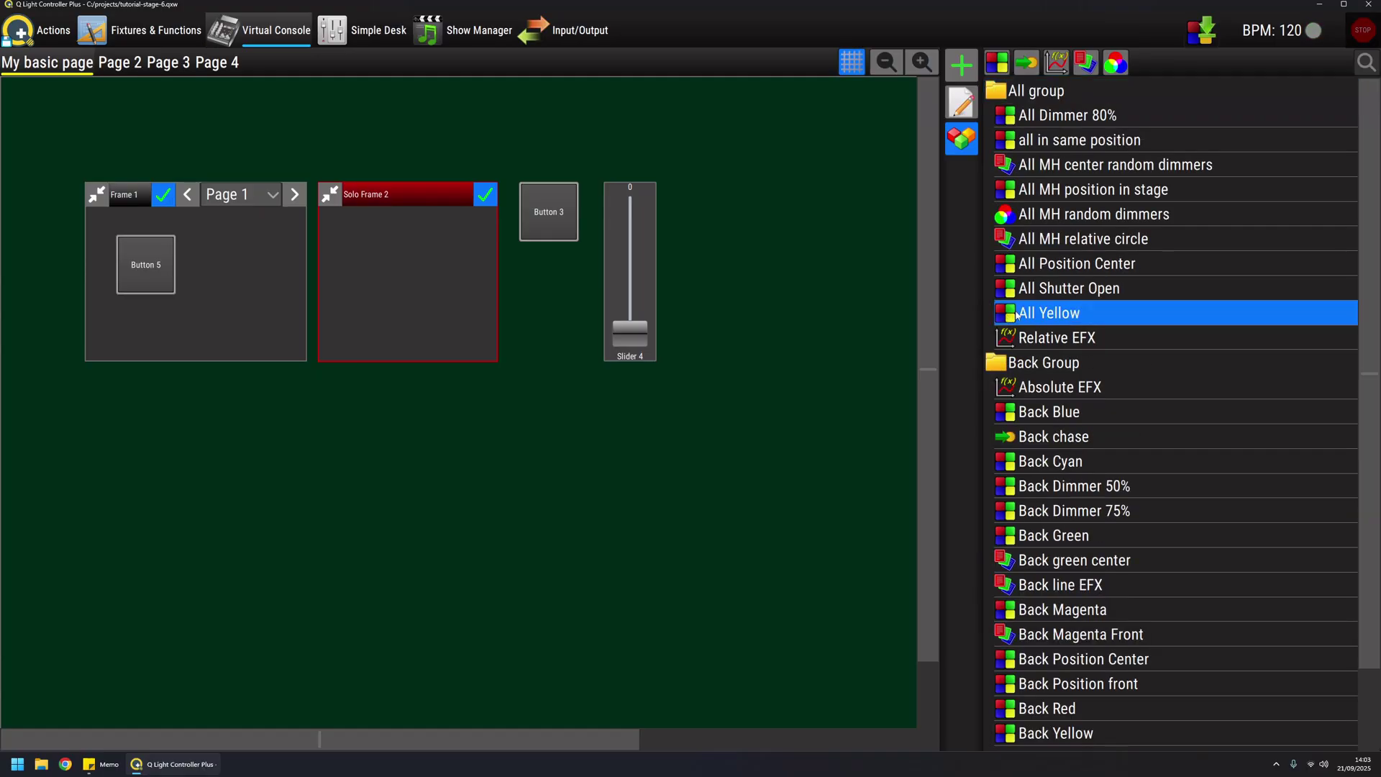
left_click_drag(1010, 315, 527, 425)
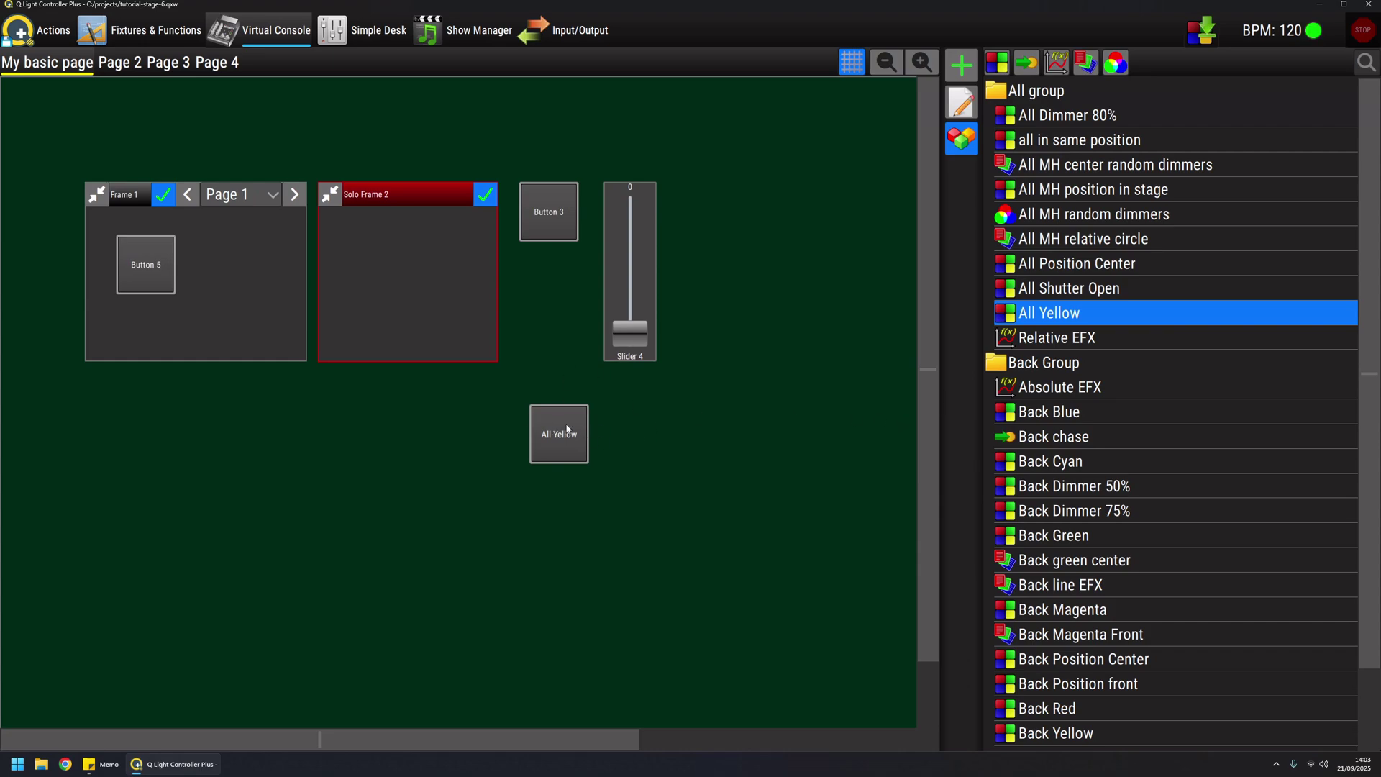
left_click(1046, 266)
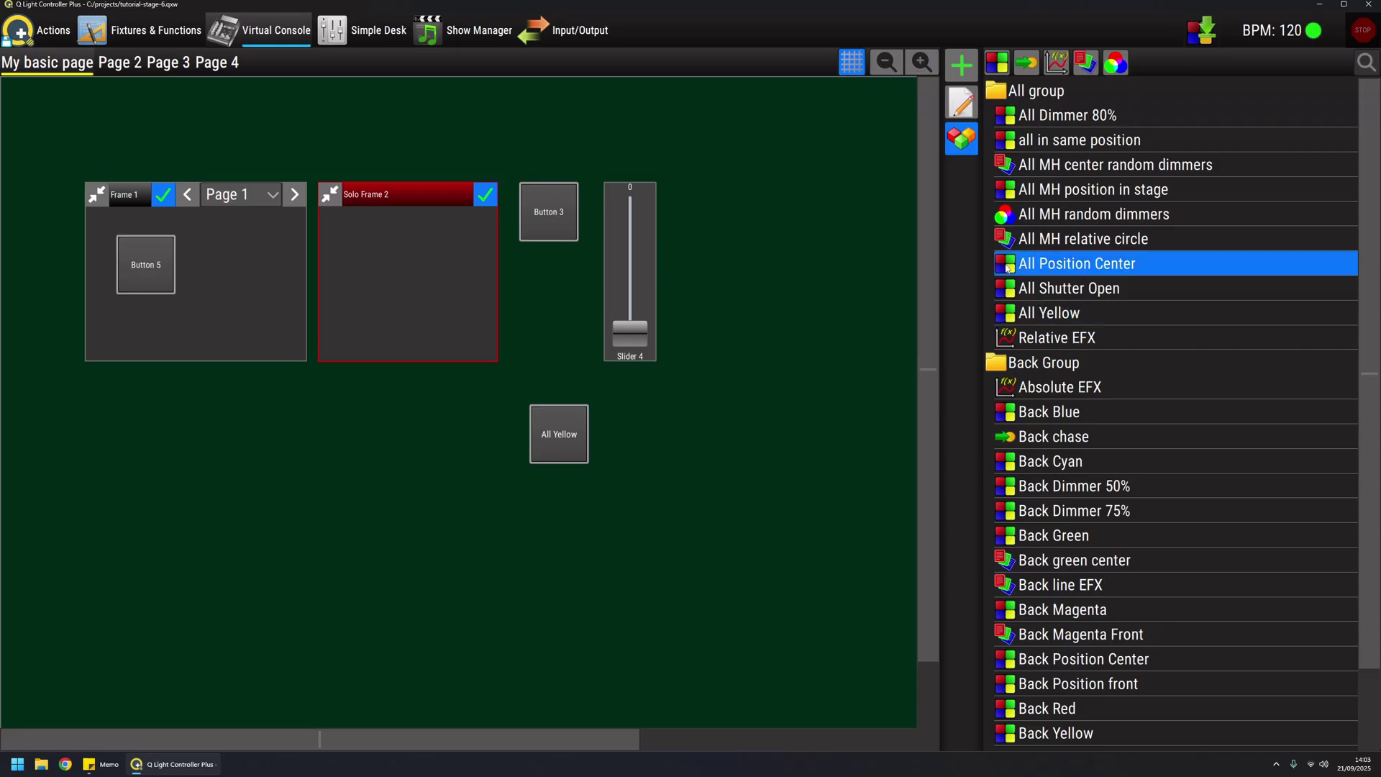
left_click_drag(1008, 268, 146, 271)
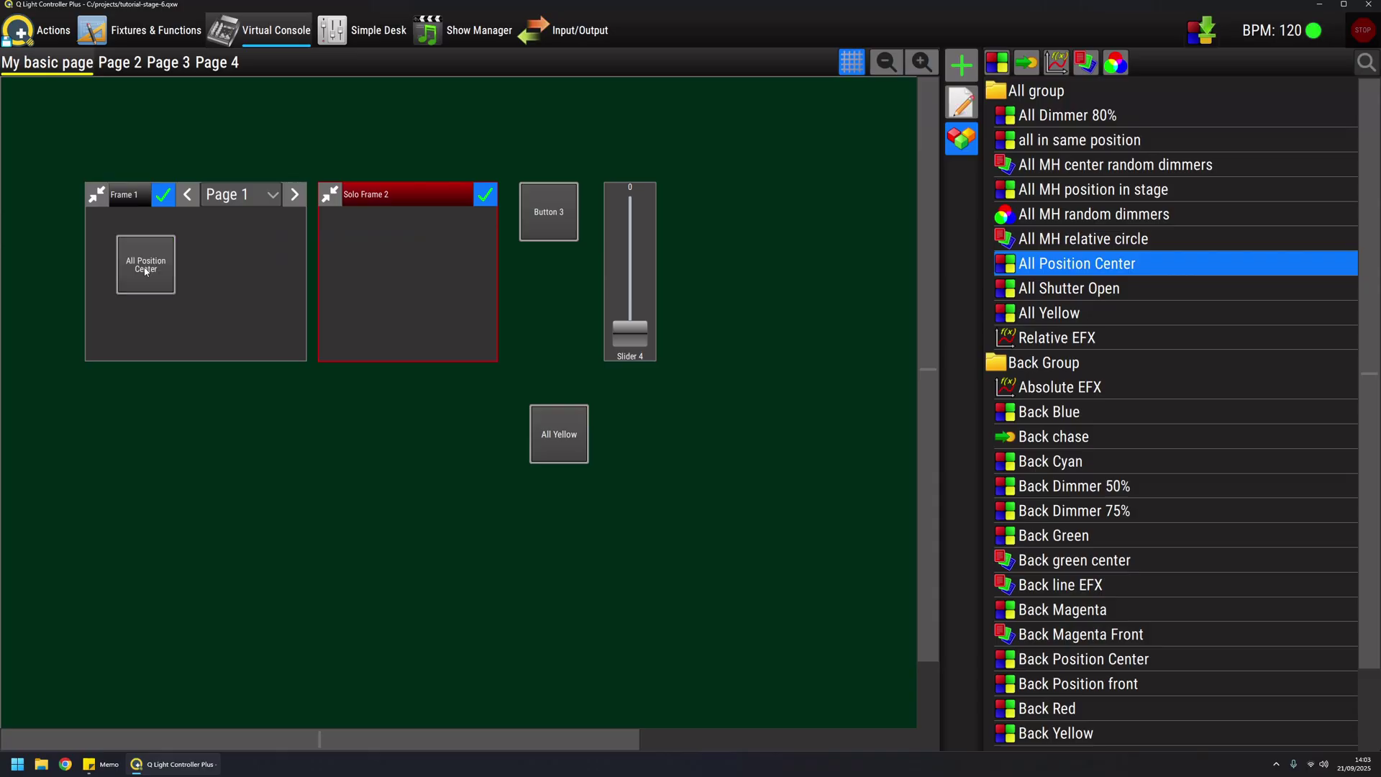
Move the All Yellow button into Frame 1 next to All Position Center, then exit edit mode
left_click(964, 102)
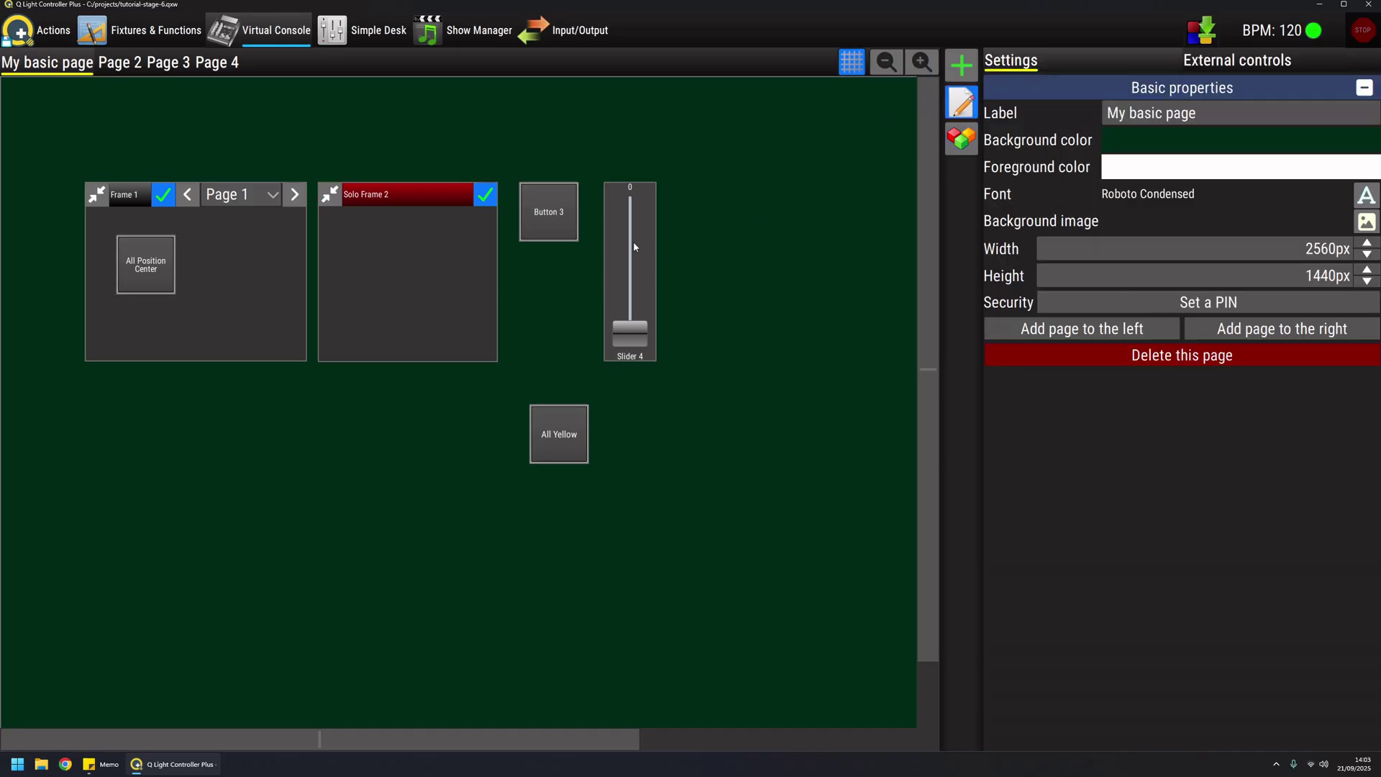
left_click(135, 266)
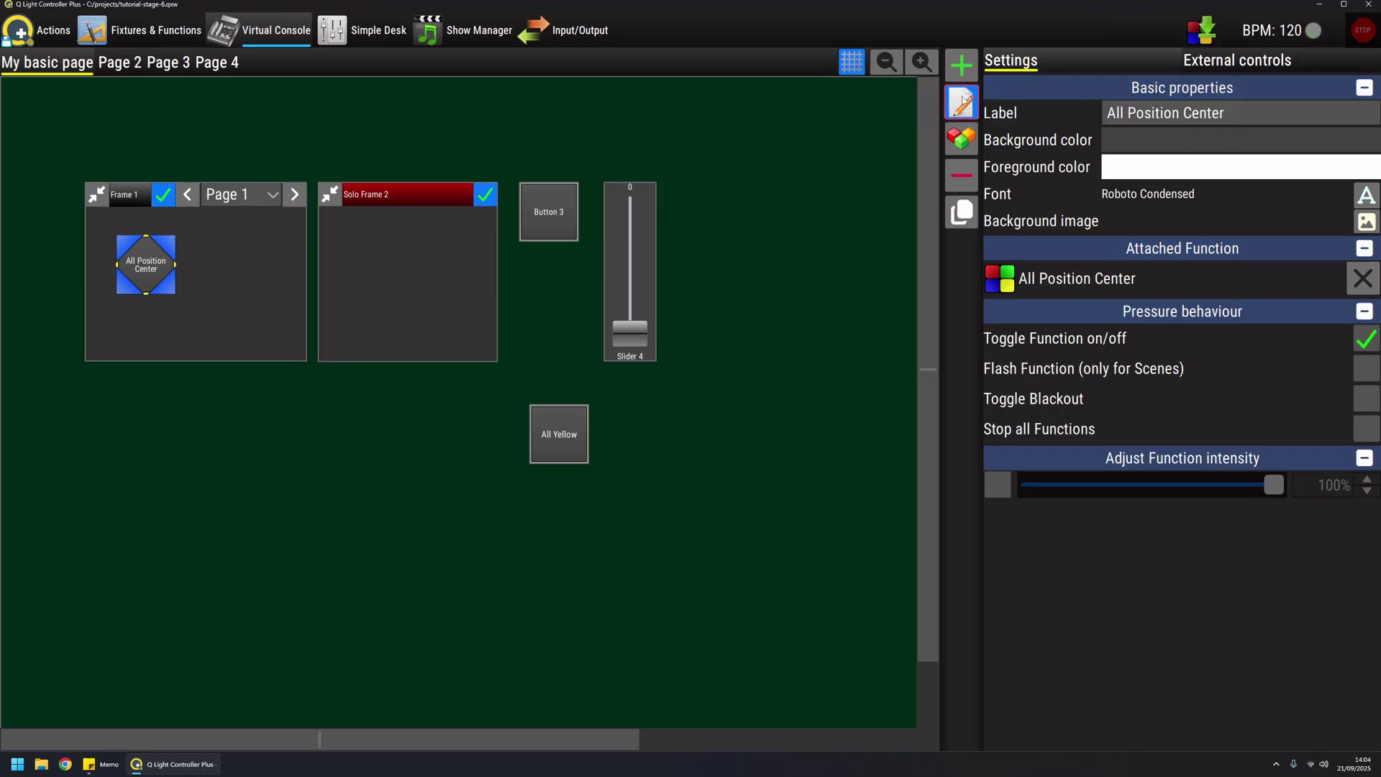
left_click(549, 438)
left_click_drag(549, 439, 220, 269)
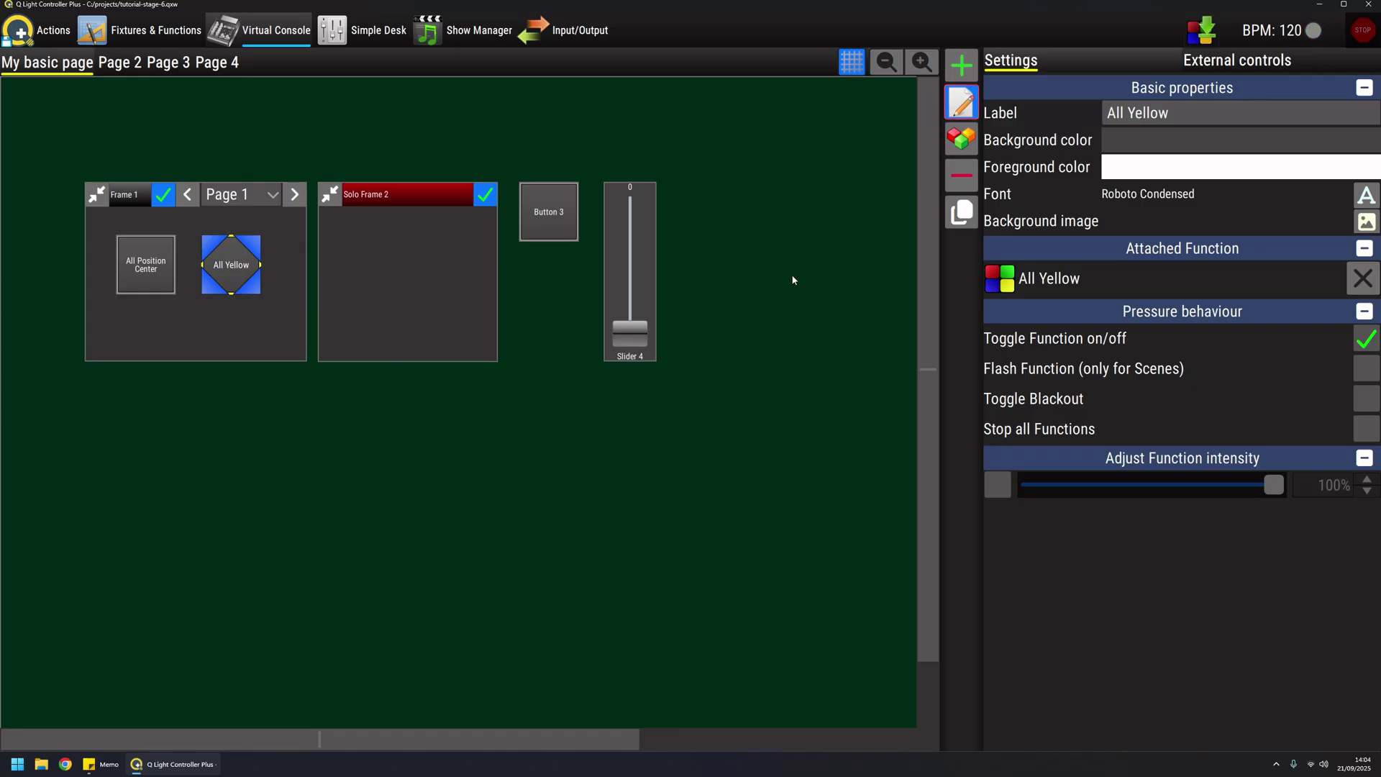
left_click(962, 103)
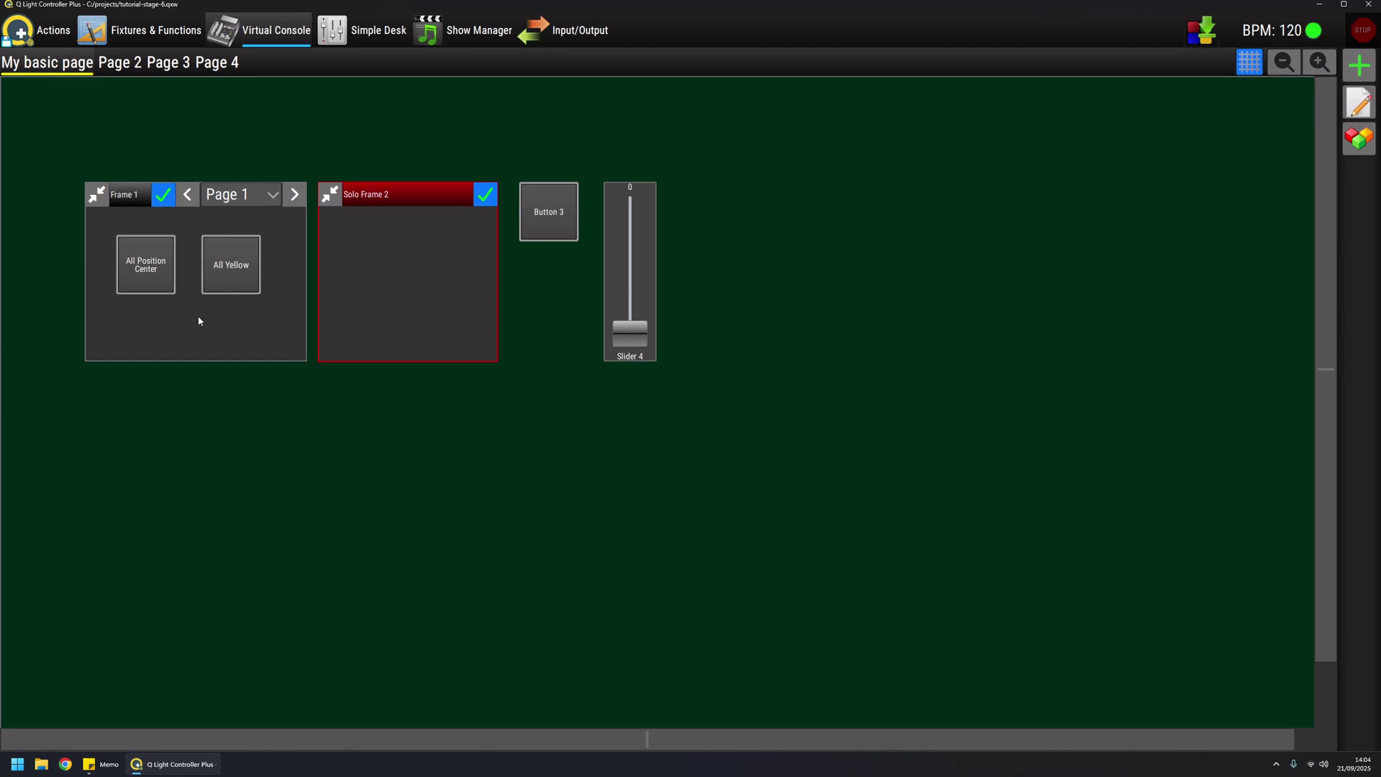
Toggle All Position Center and All Yellow on and off to test them, then return to editing
left_click(152, 265)
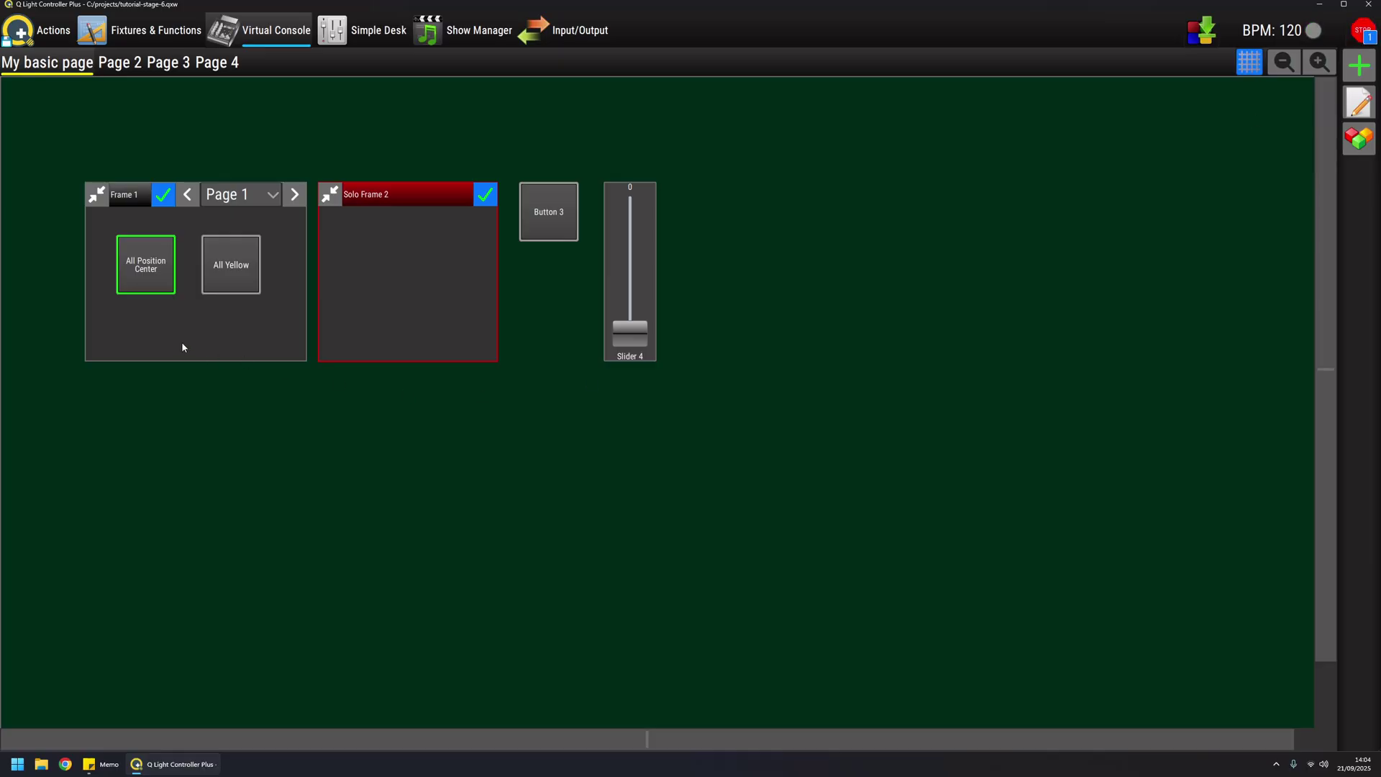
left_click(147, 271)
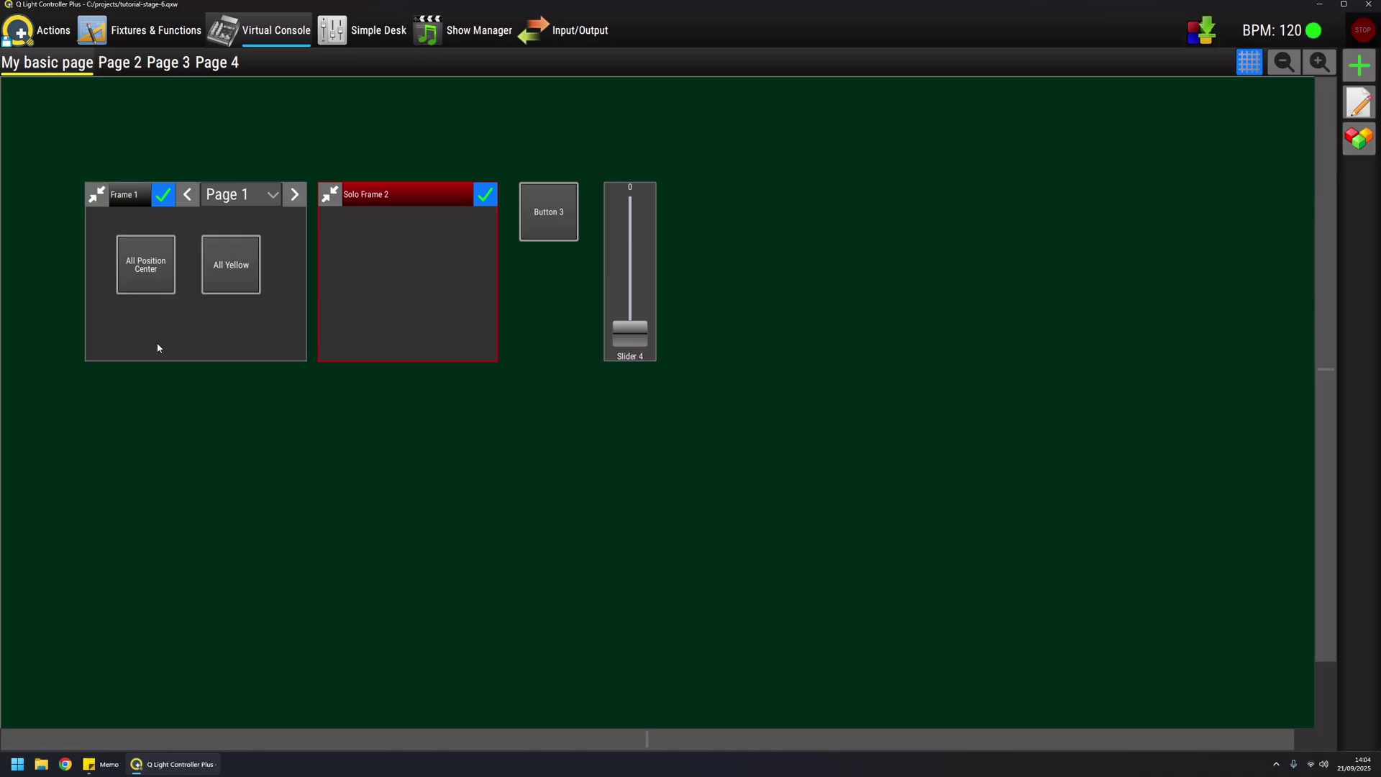
left_click(156, 263)
left_click(233, 264)
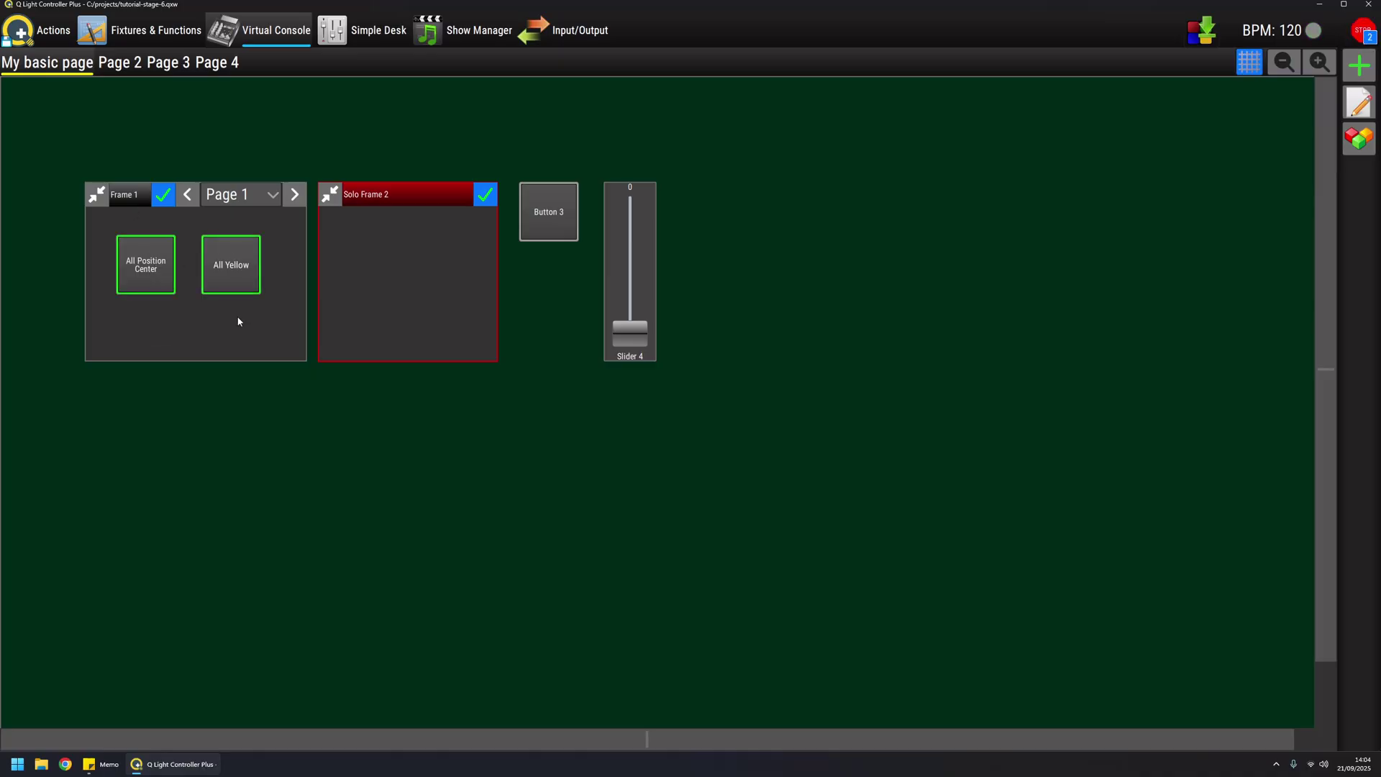
left_click(219, 271)
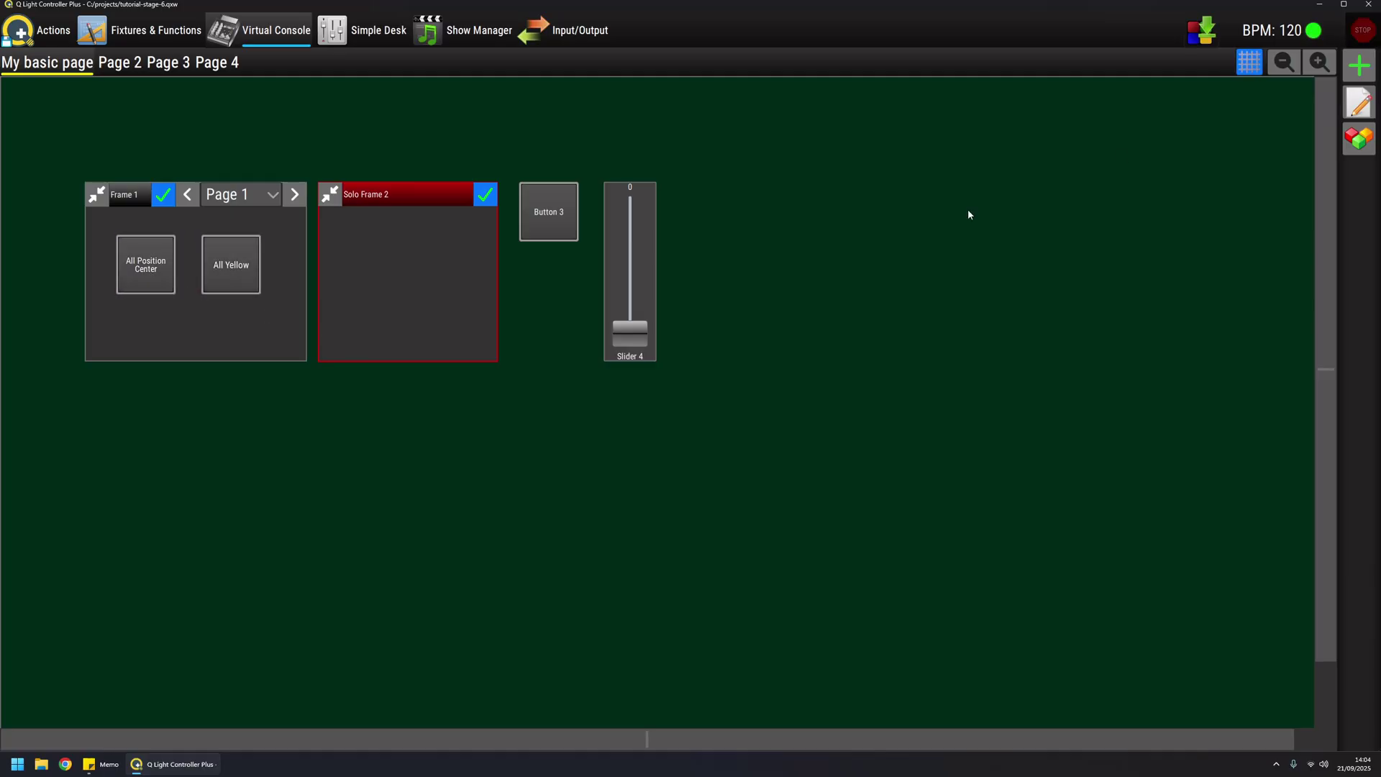
left_click(1368, 103)
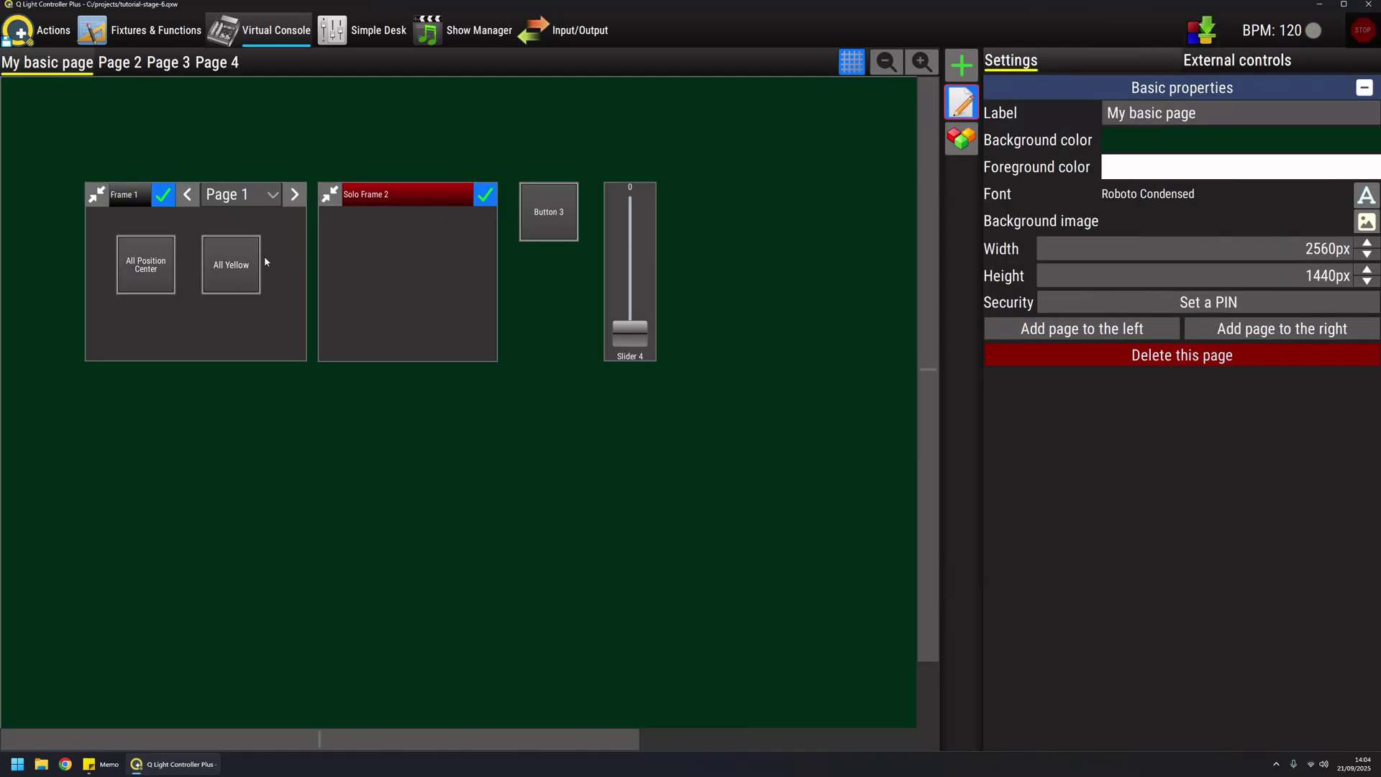
Move the All Yellow and All Position Center buttons from Frame 1 into Solo Frame 2
left_click(213, 268)
left_click_drag(213, 267, 435, 267)
left_click_drag(168, 275, 389, 276)
Exit edit mode and run All Position Center, then All Yellow, which replaces it
left_click(948, 111)
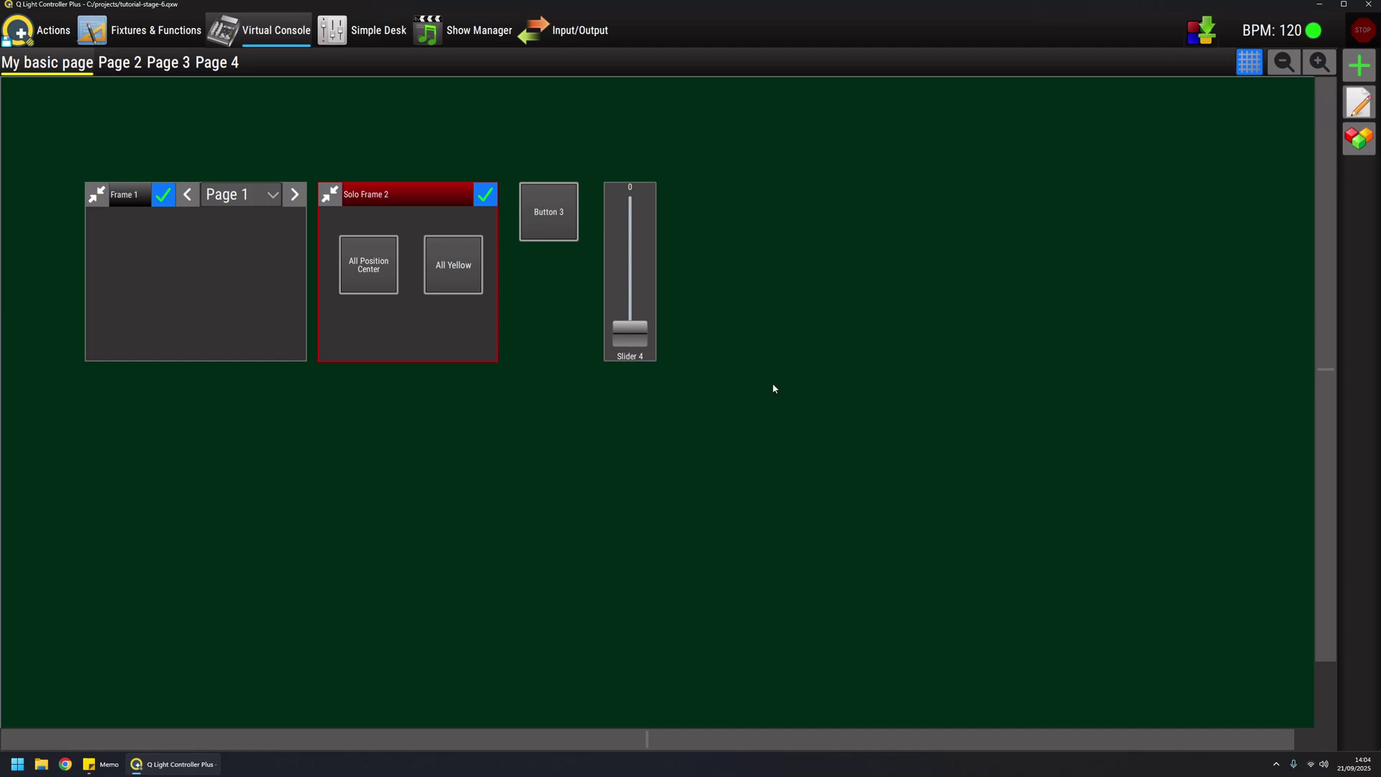
left_click(367, 266)
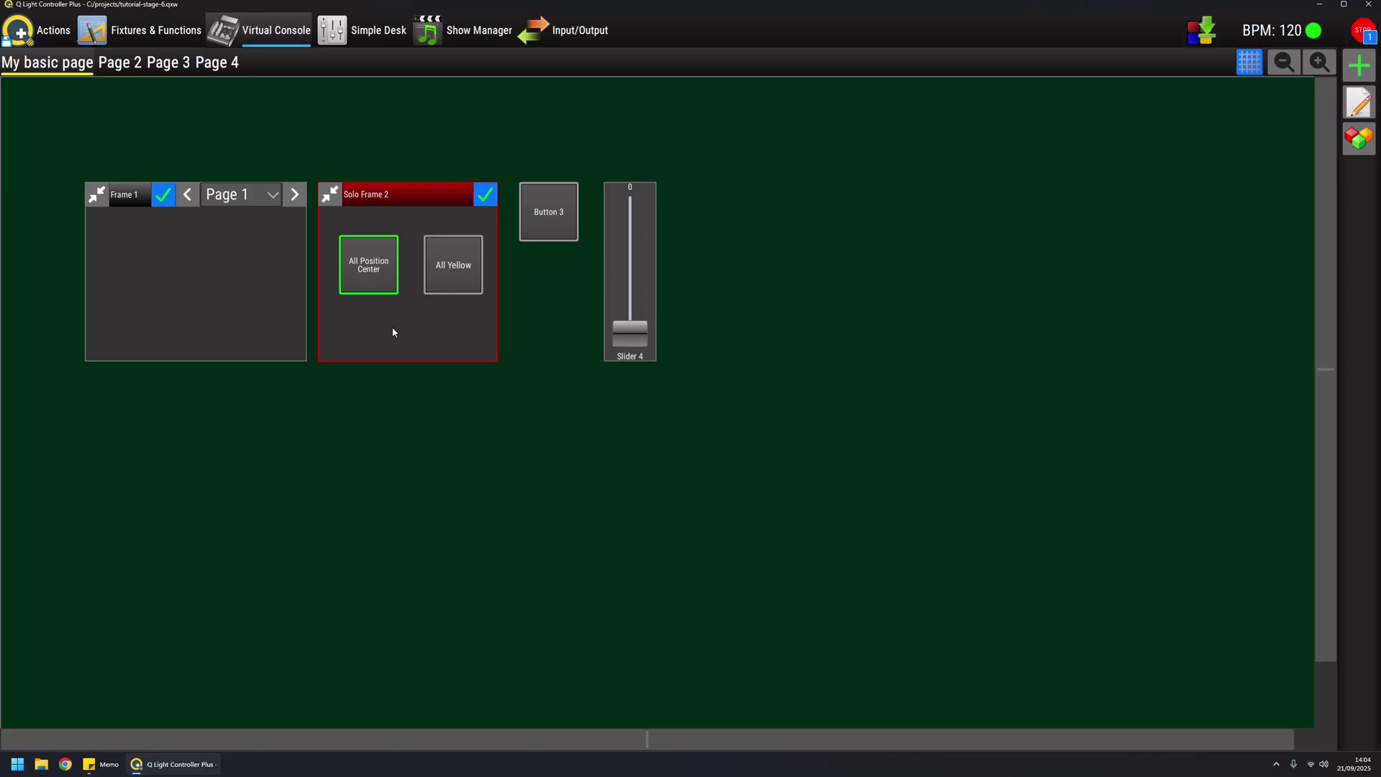
left_click(454, 276)
Stop All Yellow, add an All MH center random dimmers button to the console, and show the fixture view
left_click(455, 269)
left_click(1359, 138)
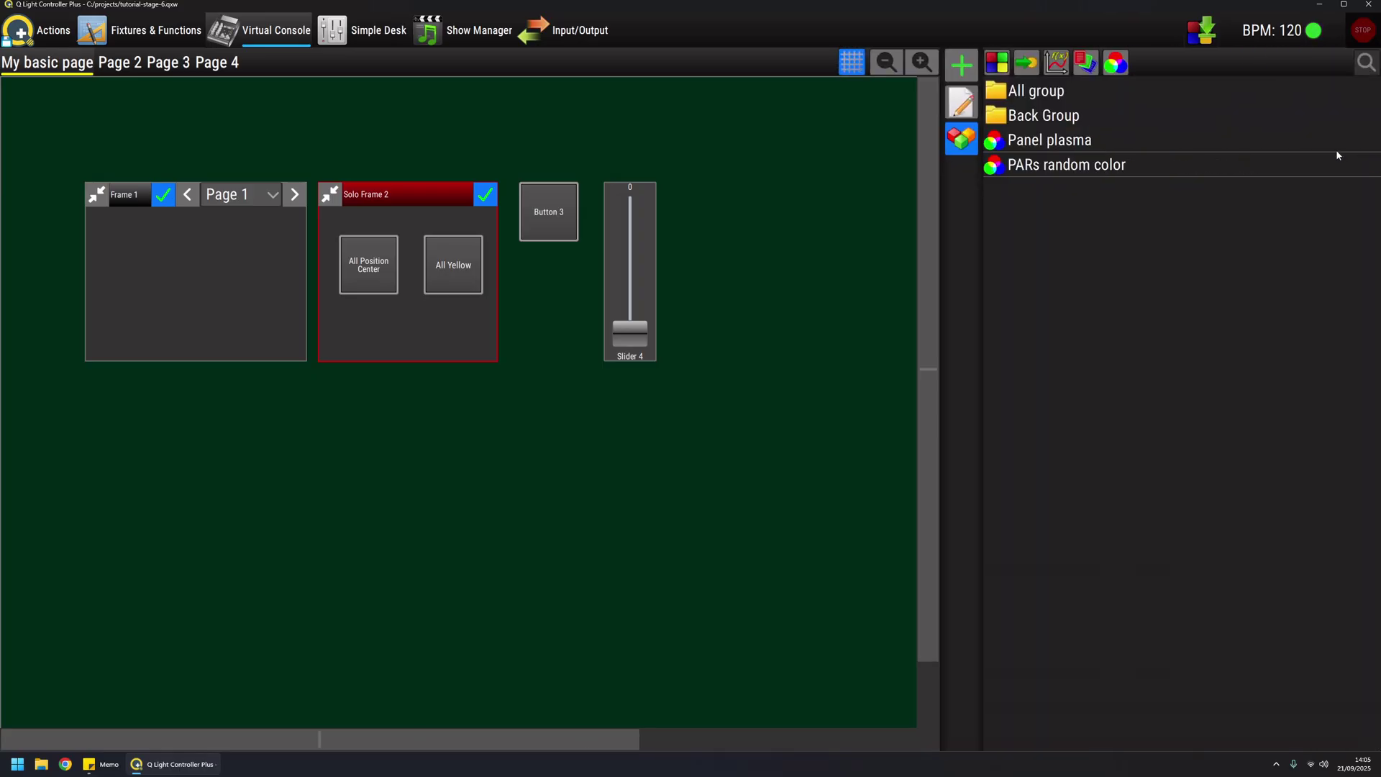
double_click(993, 91)
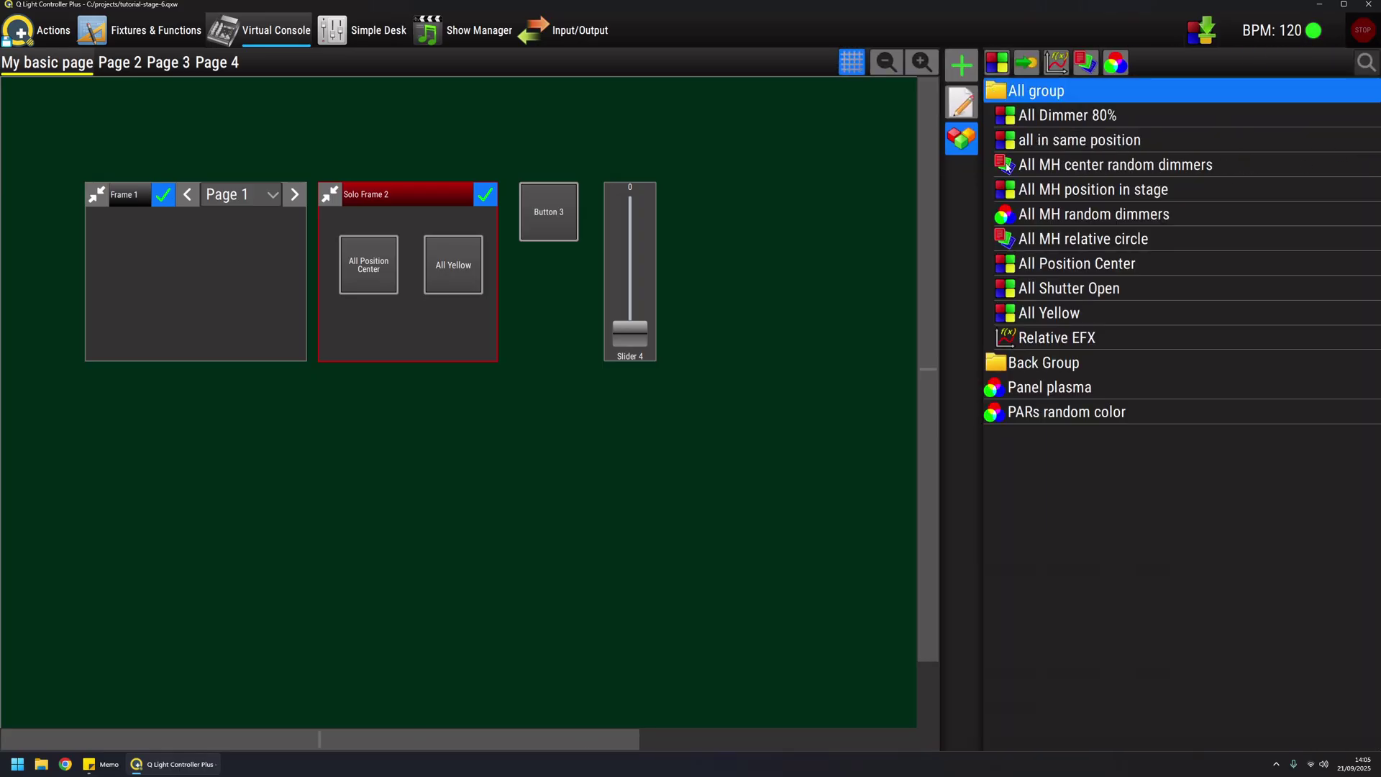
left_click_drag(1005, 165, 449, 482)
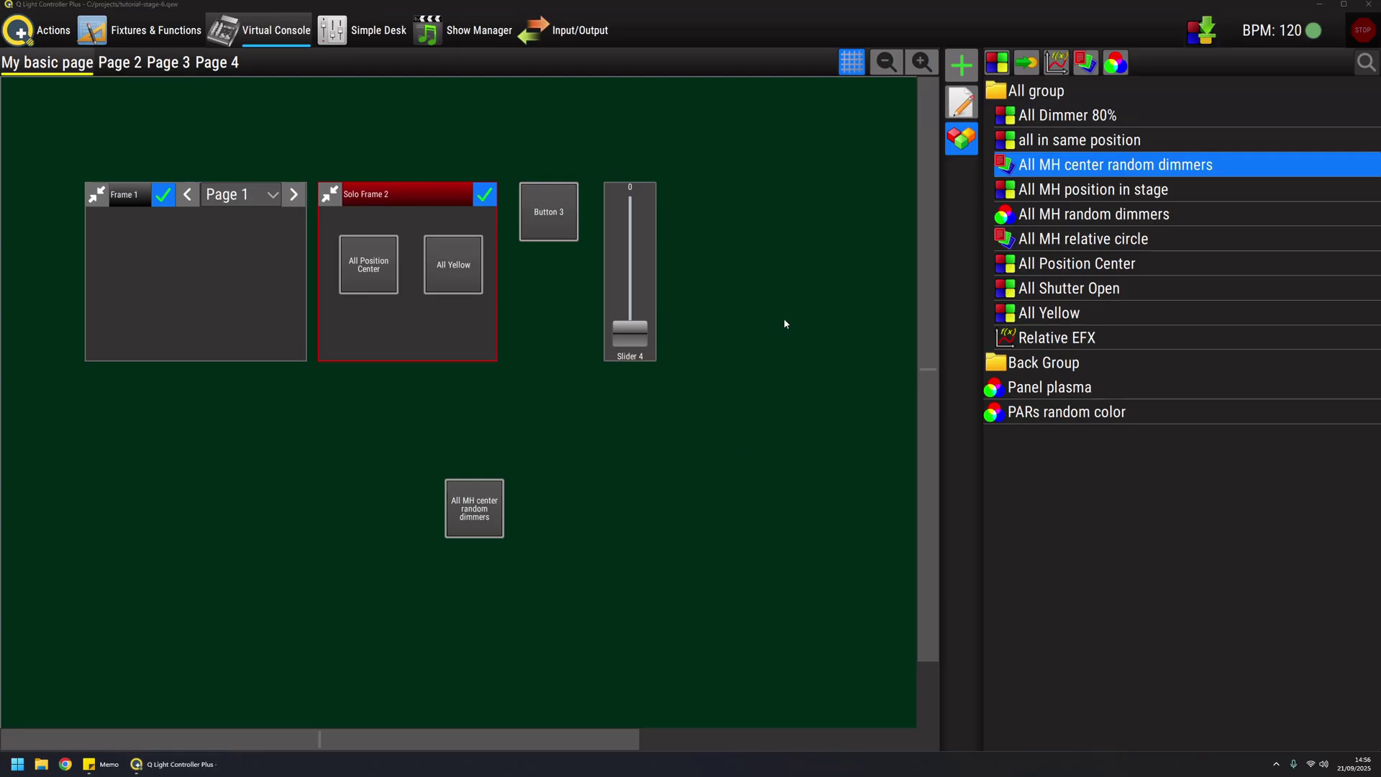
left_click(950, 146)
left_click(144, 30)
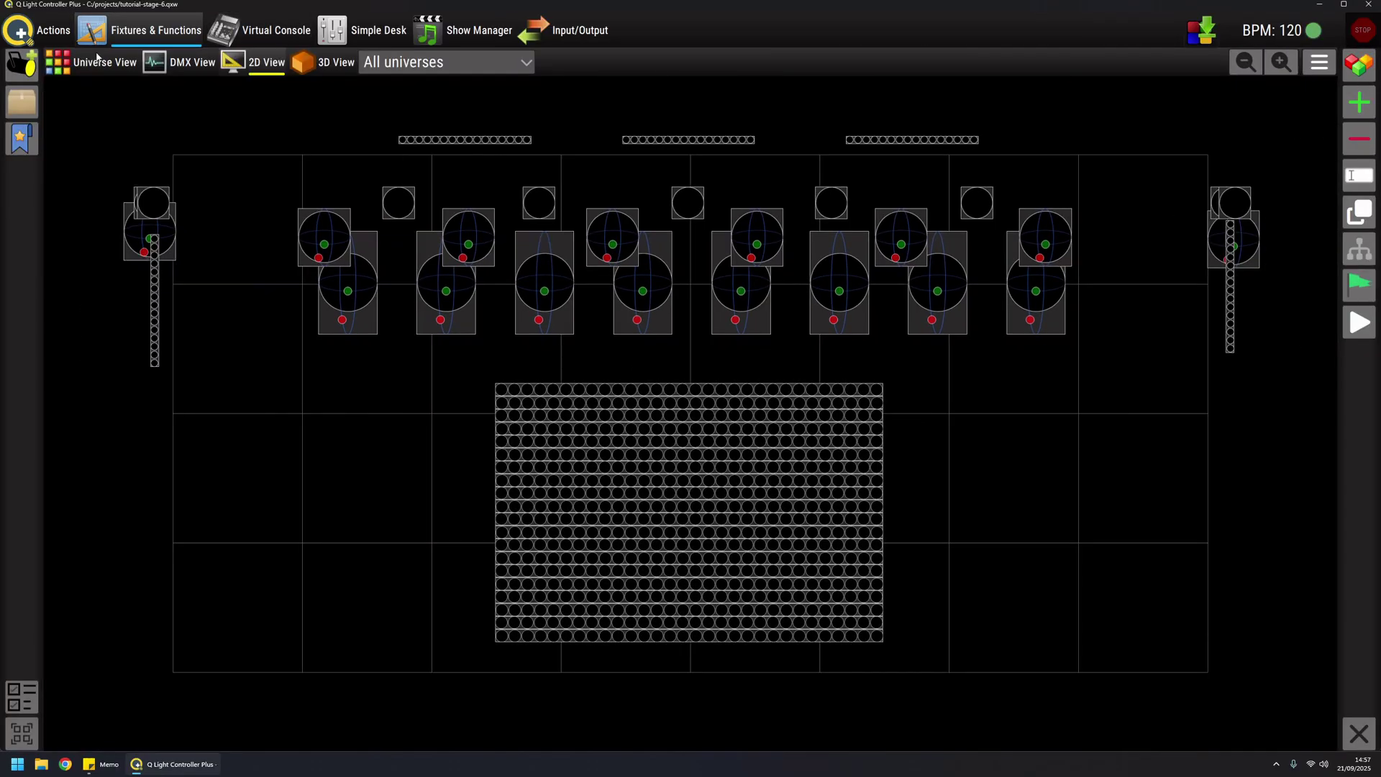
Select PAR Group, raise its intensity and colour it cyan
left_click(22, 101)
left_click(61, 142)
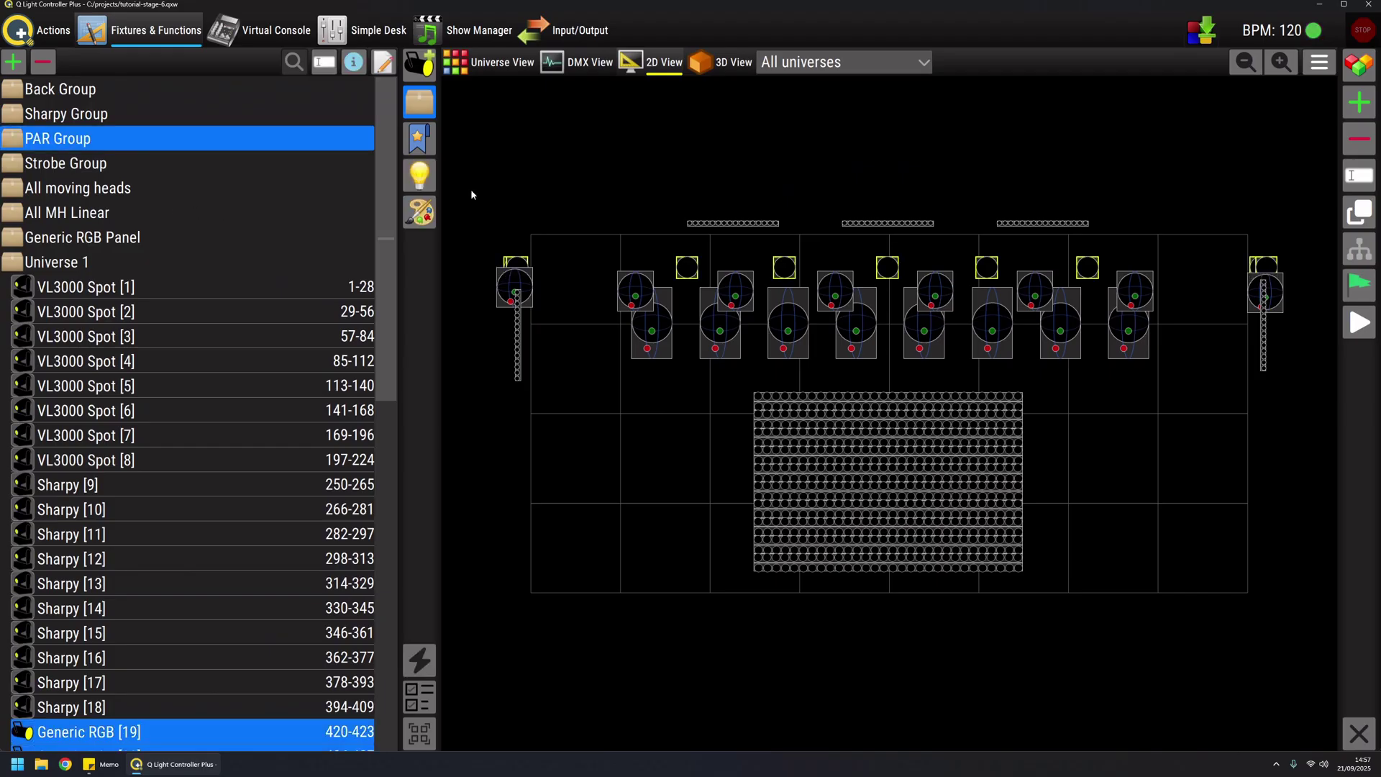
left_click(420, 175)
left_click(517, 137)
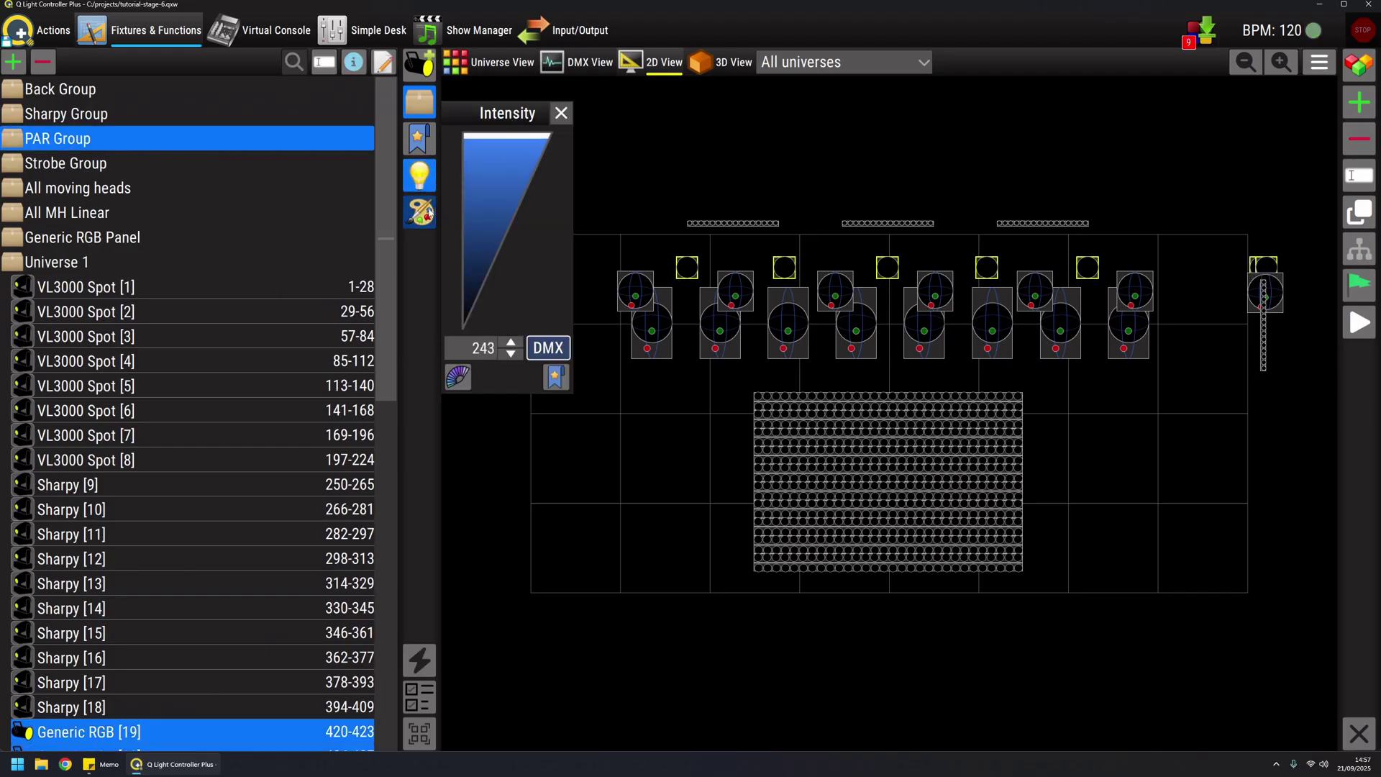
left_click(420, 212)
left_click(587, 175)
left_click(420, 212)
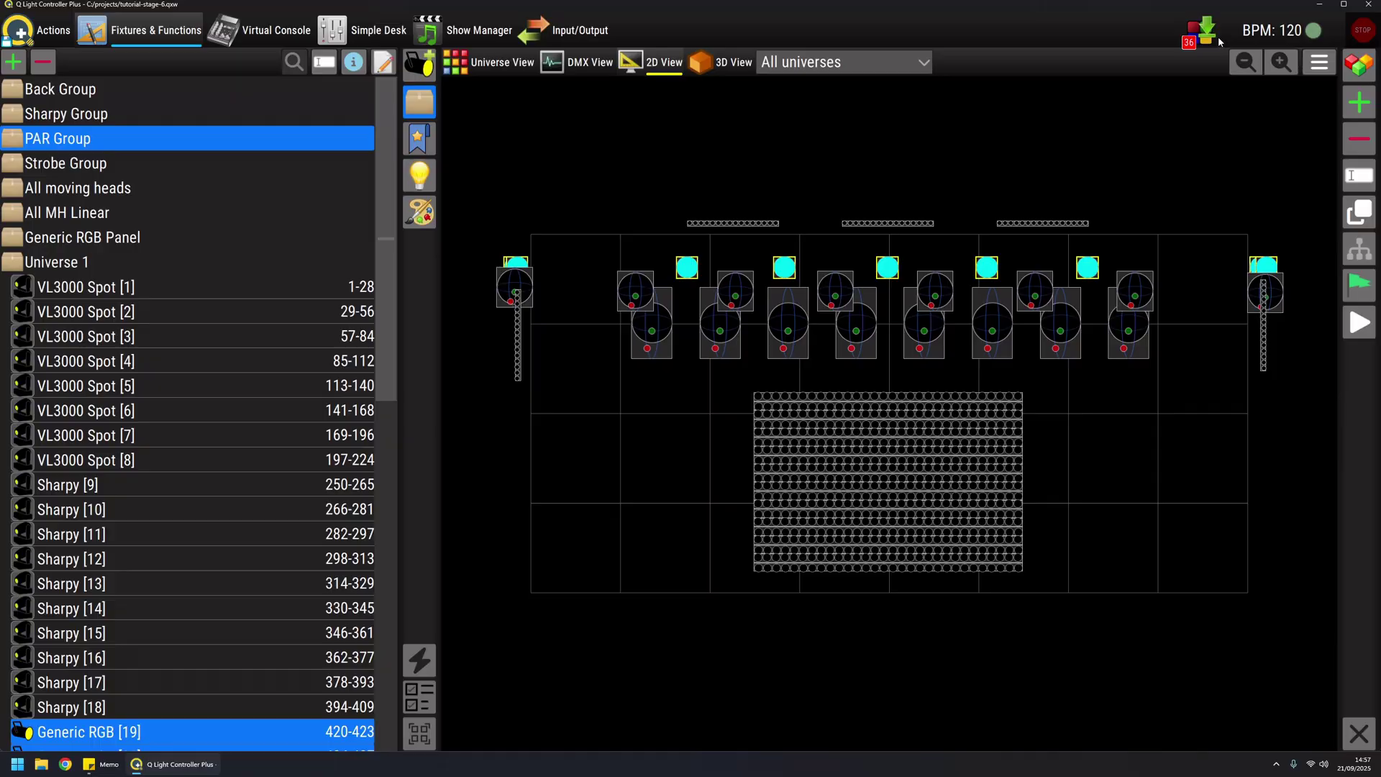
Dump the intensity channels only into a scene named 'PARs dimmer 100%'
left_click(1198, 30)
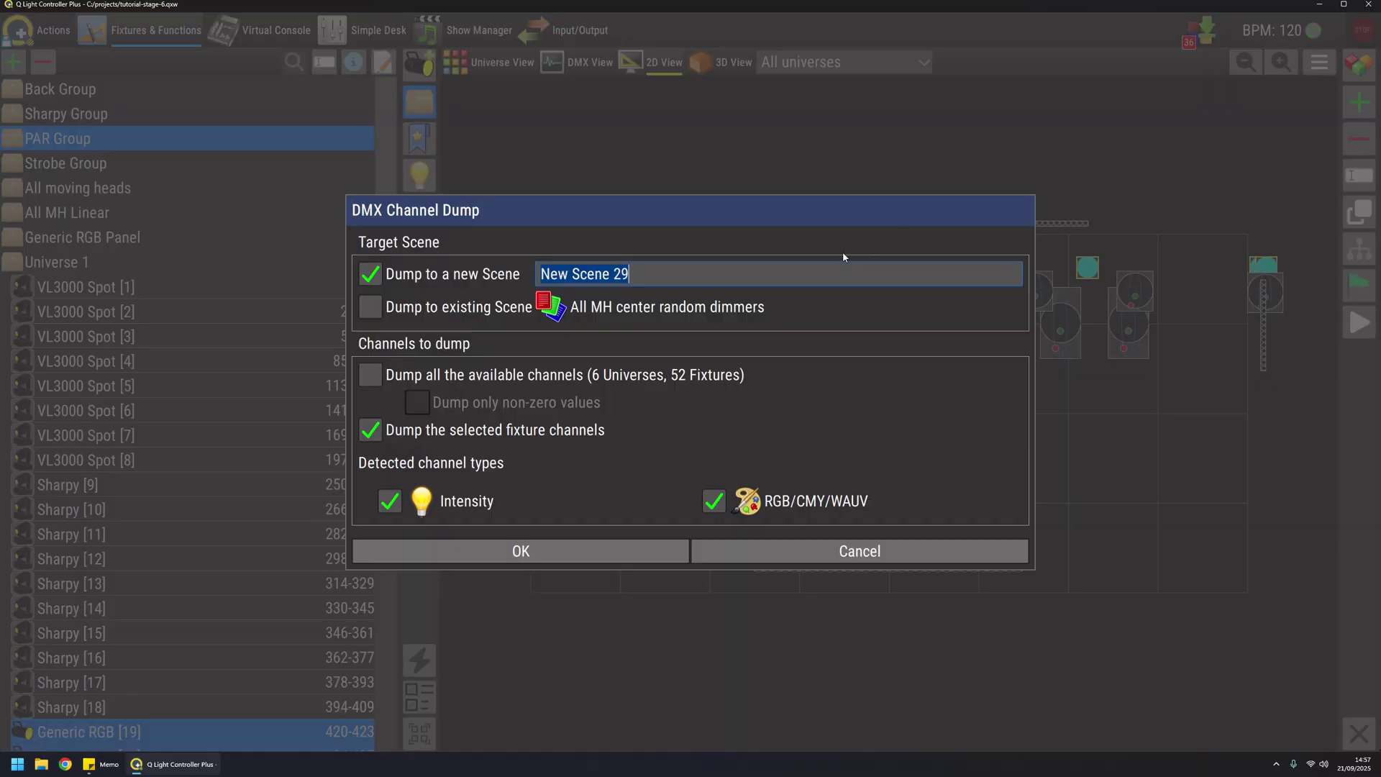
left_click(714, 500)
left_click(667, 272)
type("PARs")
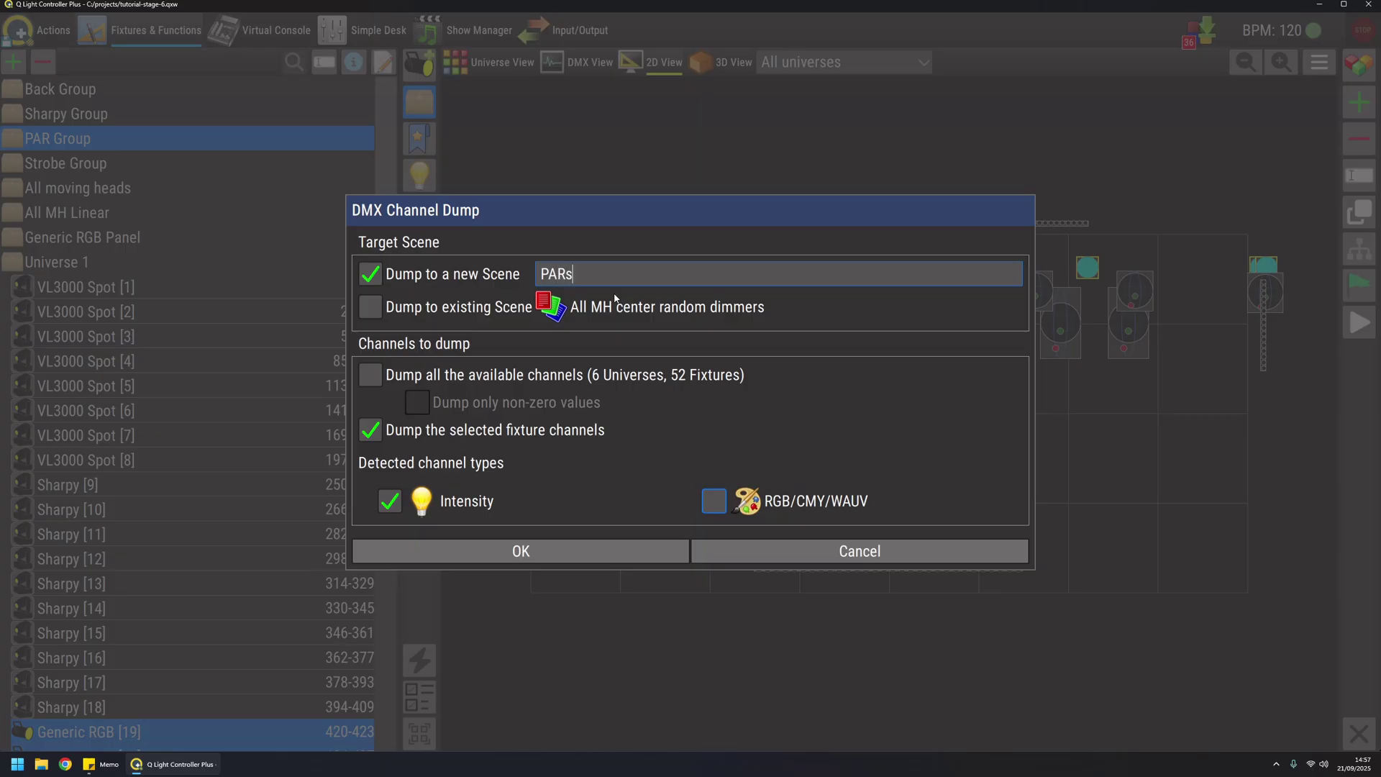
type(" dimmer 100%")
left_click(574, 551)
Dump the colour channels only into a second scene named 'PARs cyan'
key("ctrl+d")
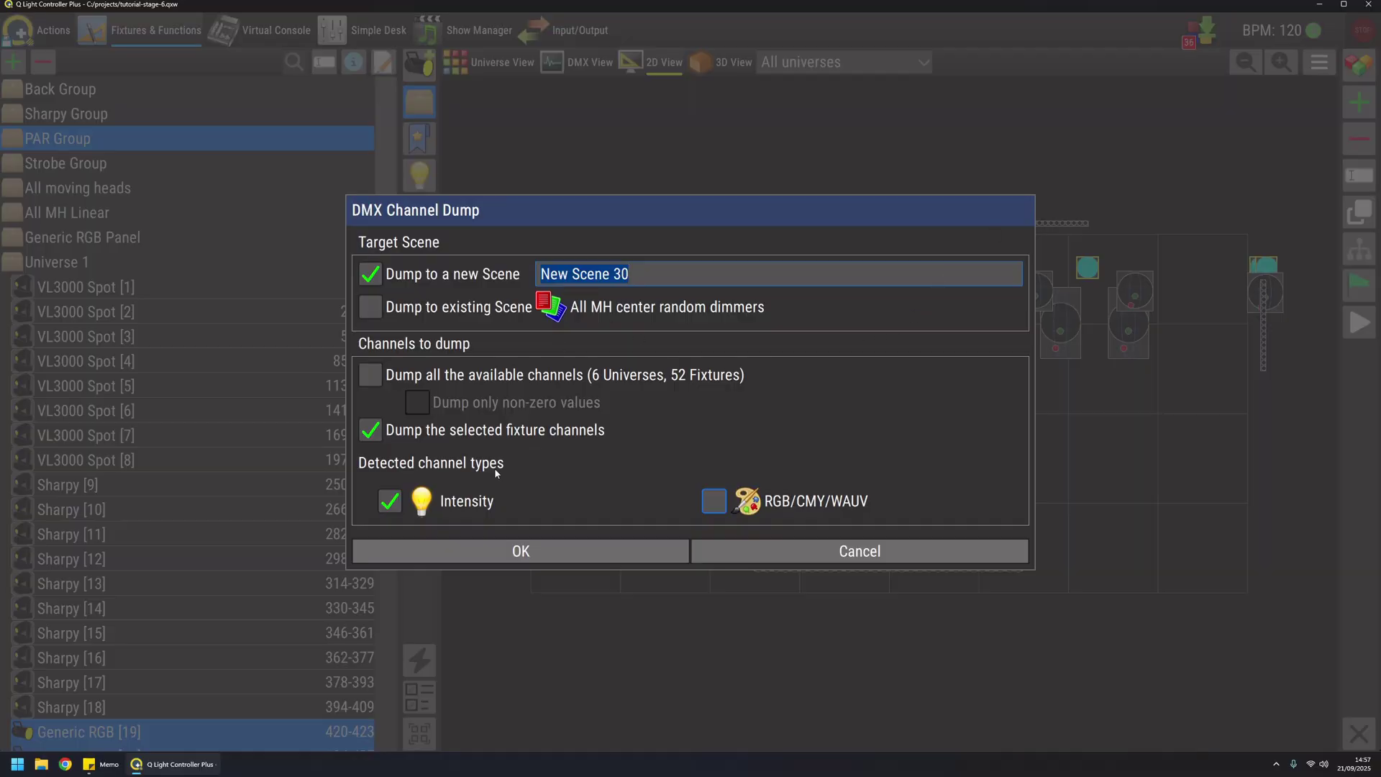
left_click(407, 504)
left_click(714, 501)
left_click_drag(629, 274, 420, 284)
key("BackSpace")
type("PARs cyan")
left_click(607, 554)
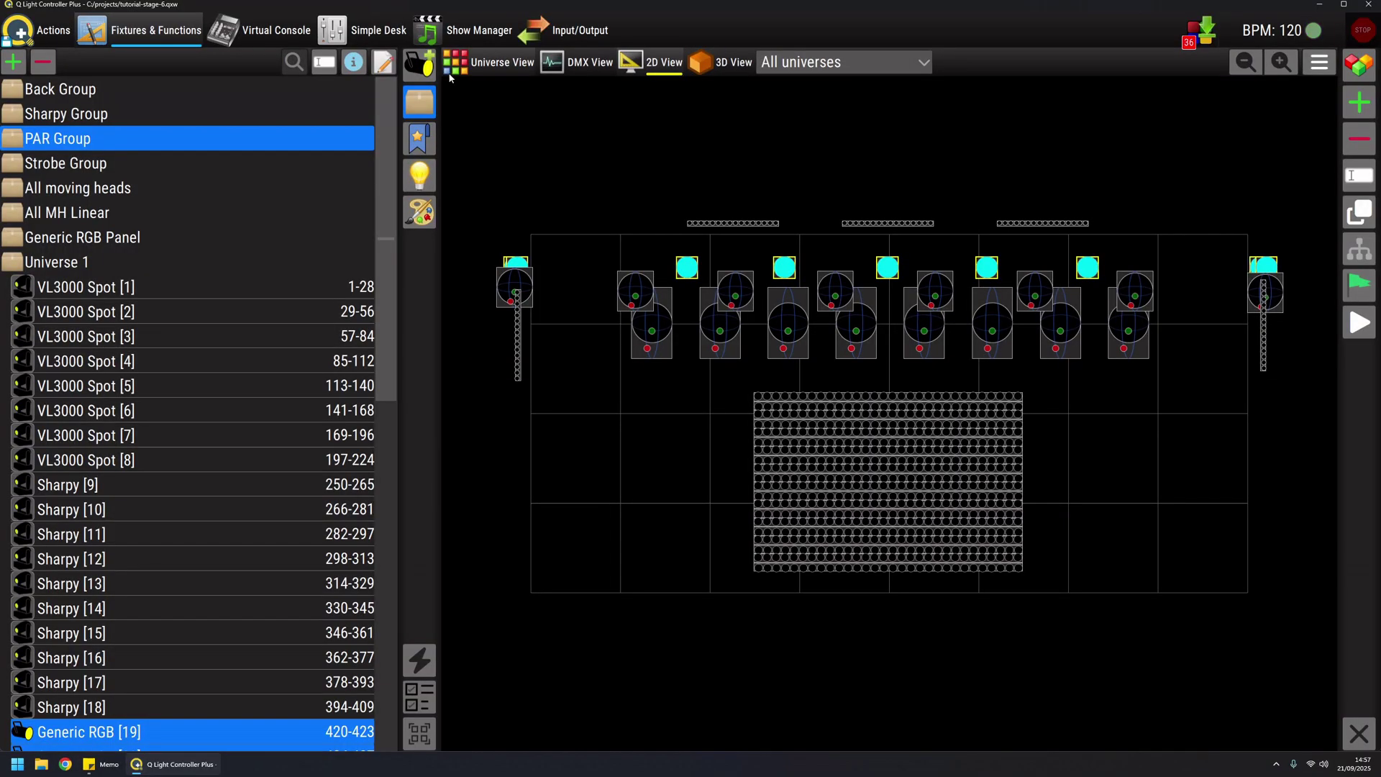
Open the 3D stage view, clear fixture values, and place the 3D window at lower left
left_click(419, 63)
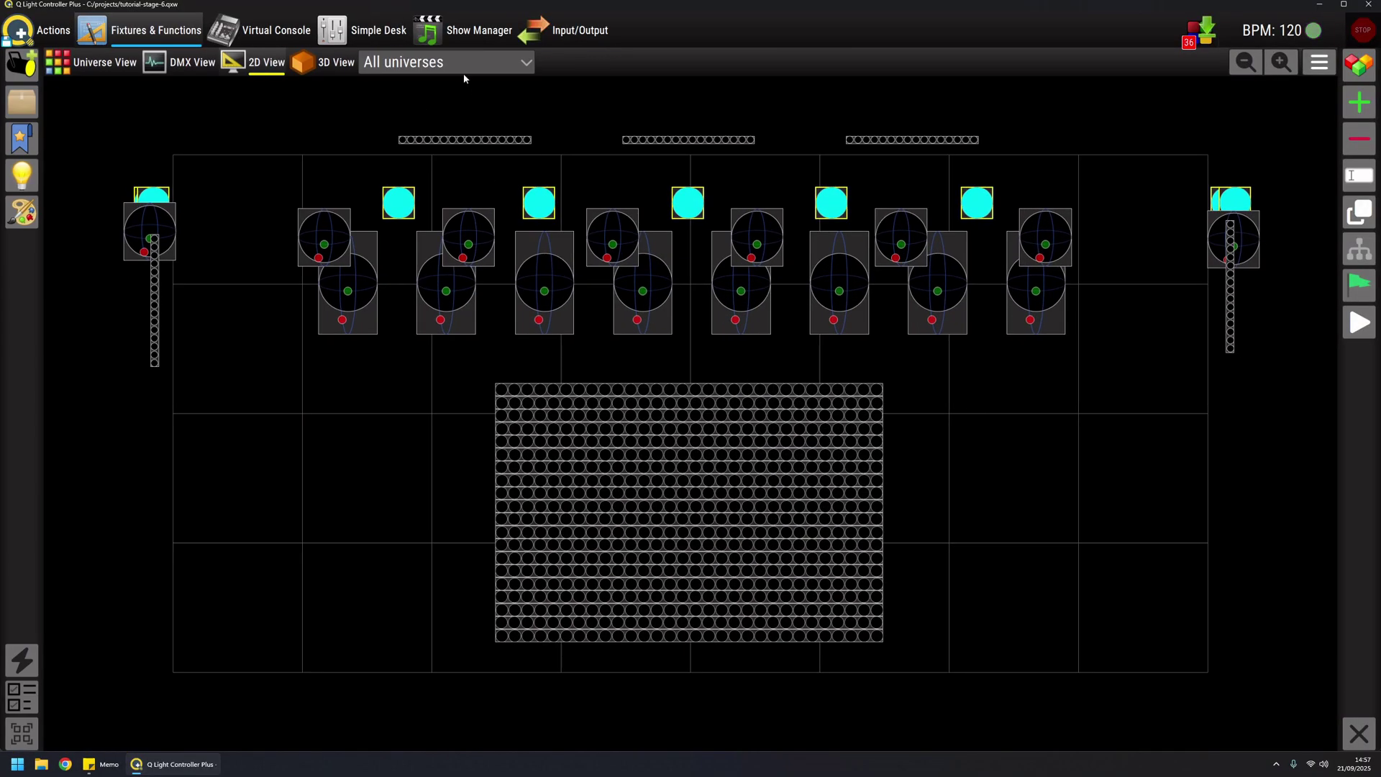
left_click(326, 65)
left_click_drag(631, 141, 632, 116)
left_click(1367, 748)
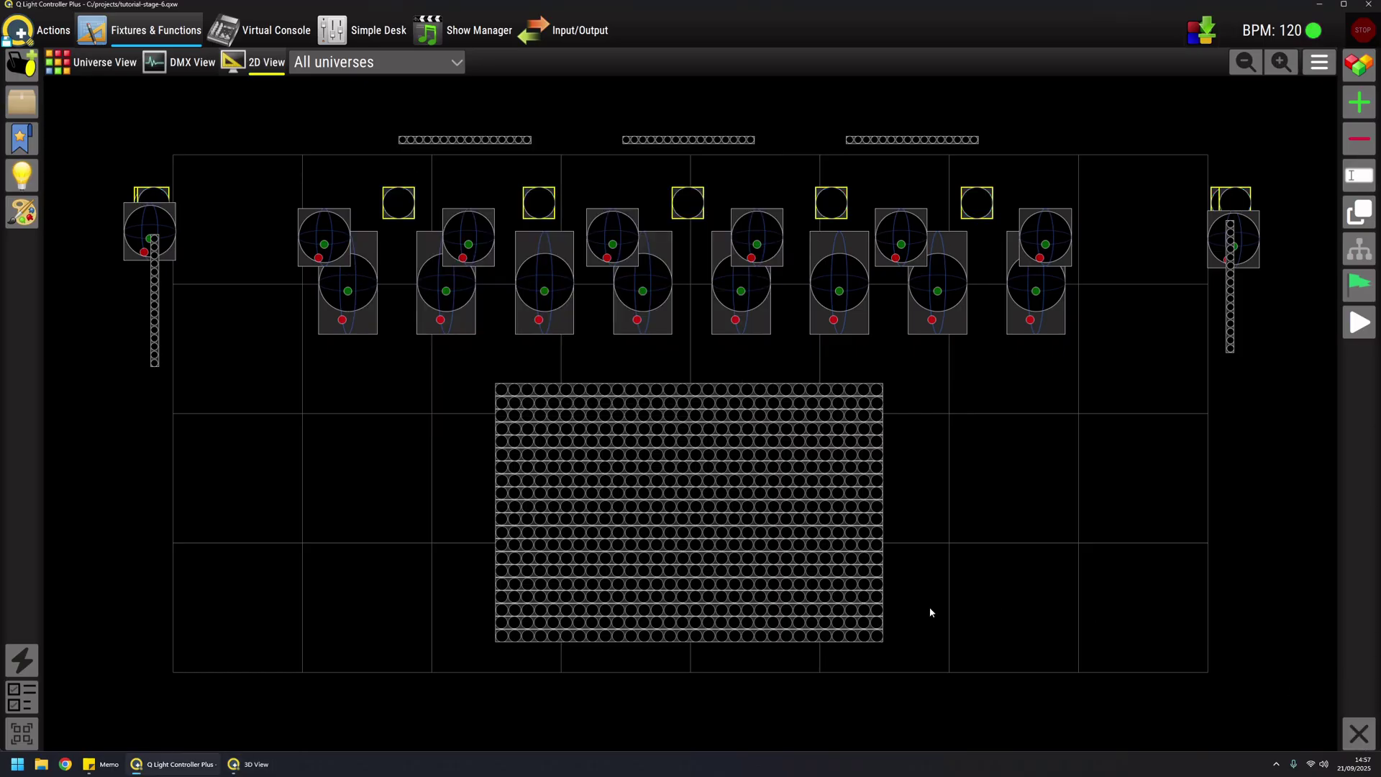
left_click(248, 764)
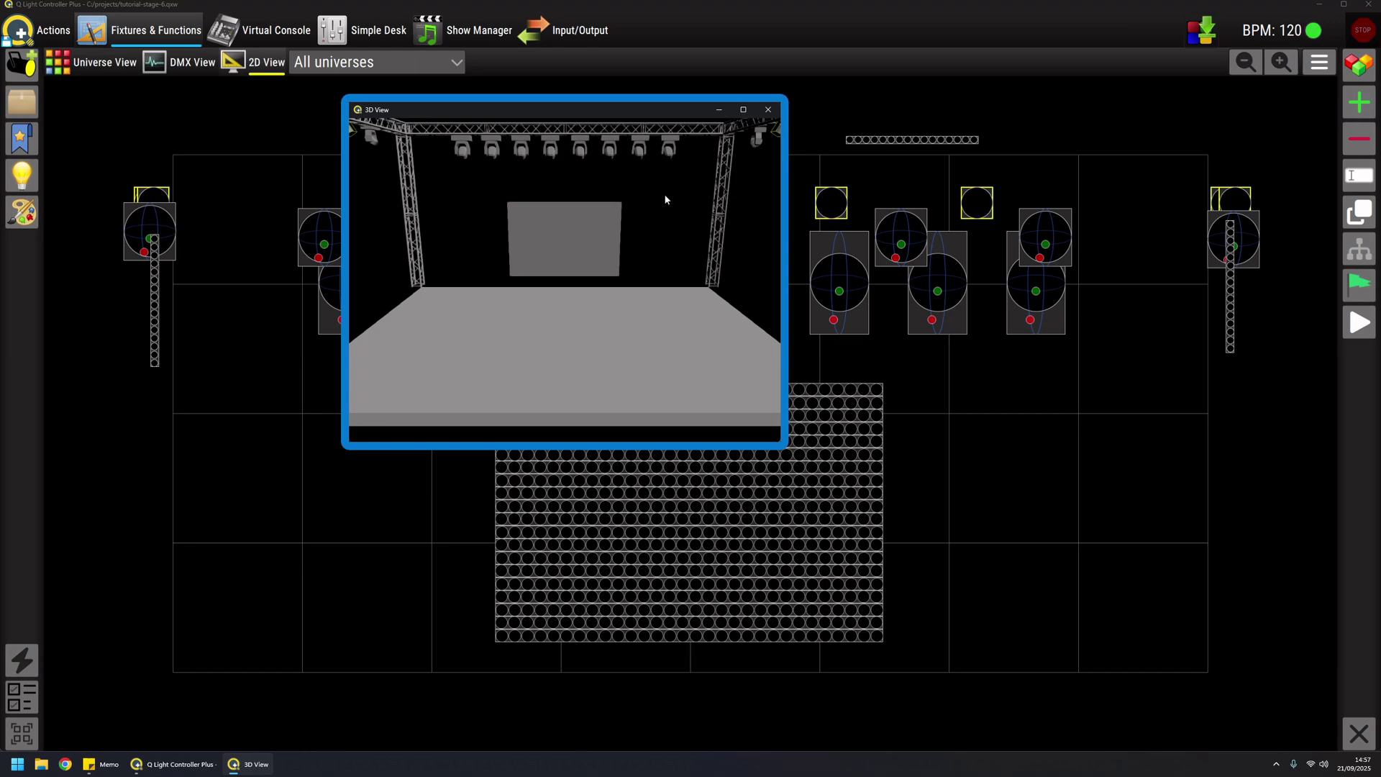
left_click(276, 29)
left_click_drag(579, 112, 235, 388)
Add PARs cyan and PARs dimmer 100% buttons into Frame 1
left_click(1359, 138)
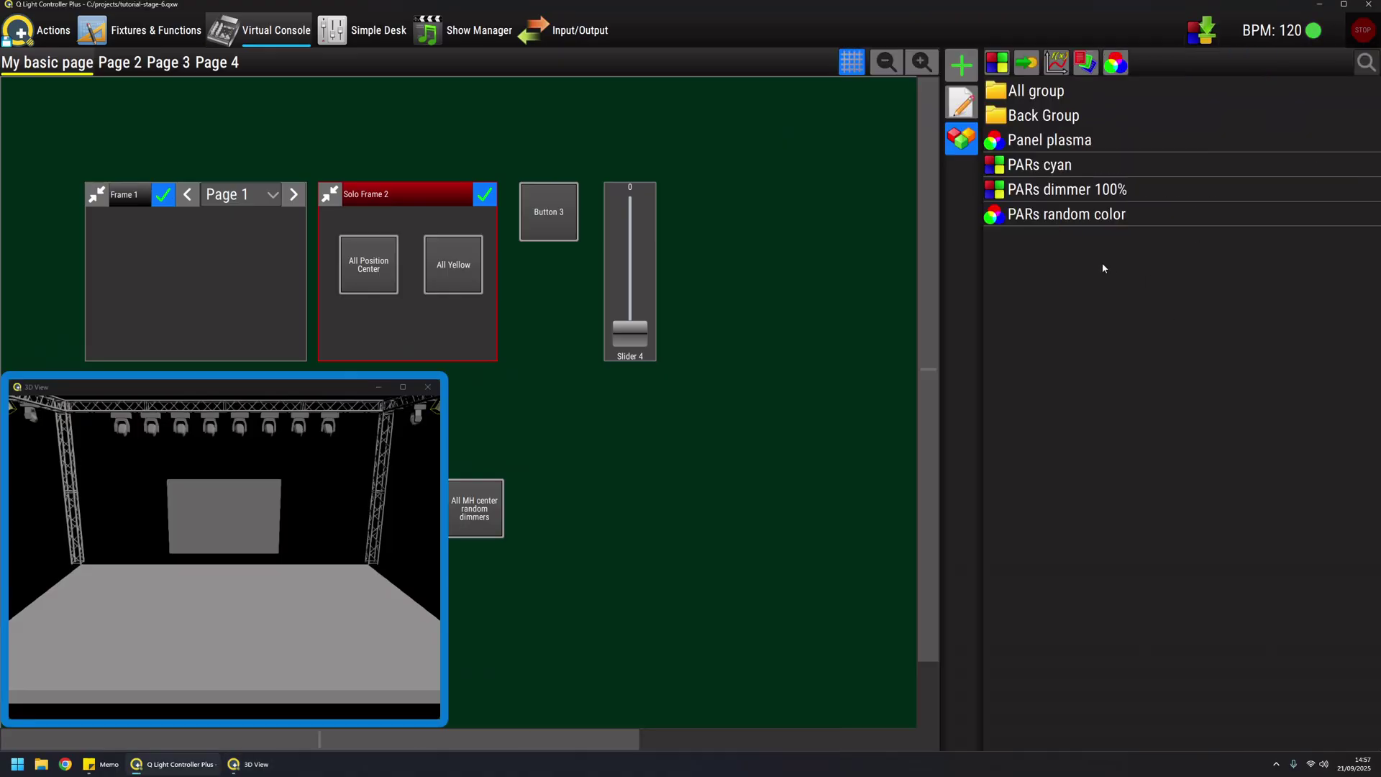
left_click_drag(1026, 167, 105, 239)
left_click_drag(1032, 192, 195, 260)
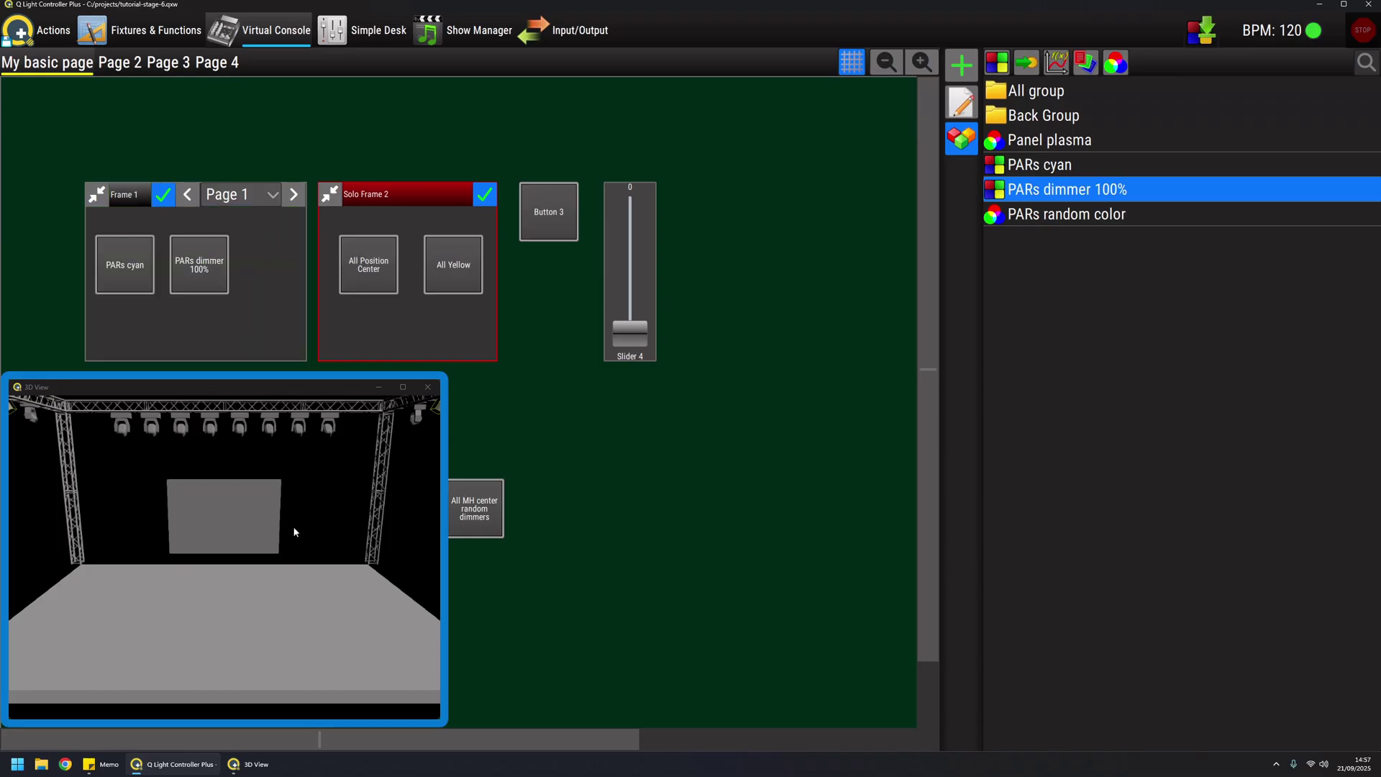
Test both PAR buttons on and off while viewing the stage from an angle
left_click_drag(294, 528, 316, 543)
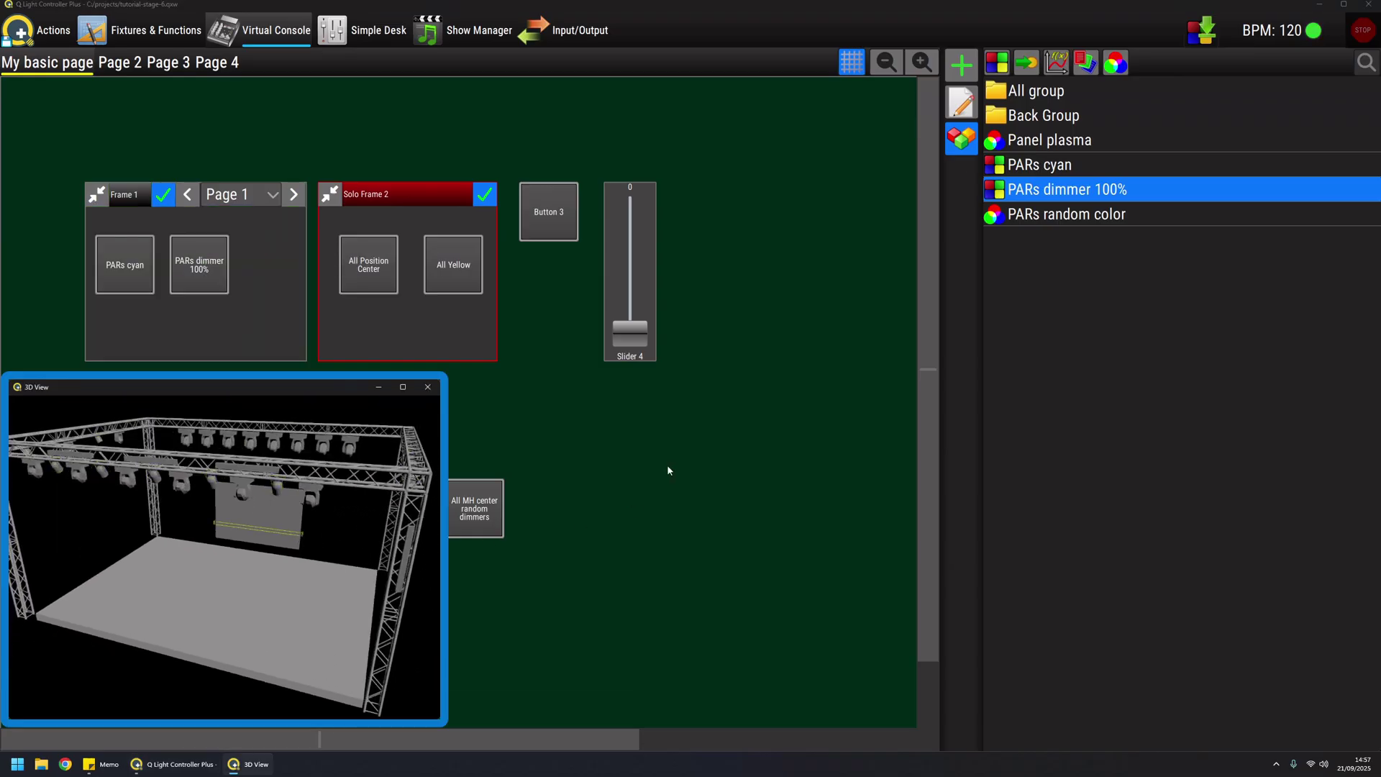
left_click(111, 255)
left_click(197, 270)
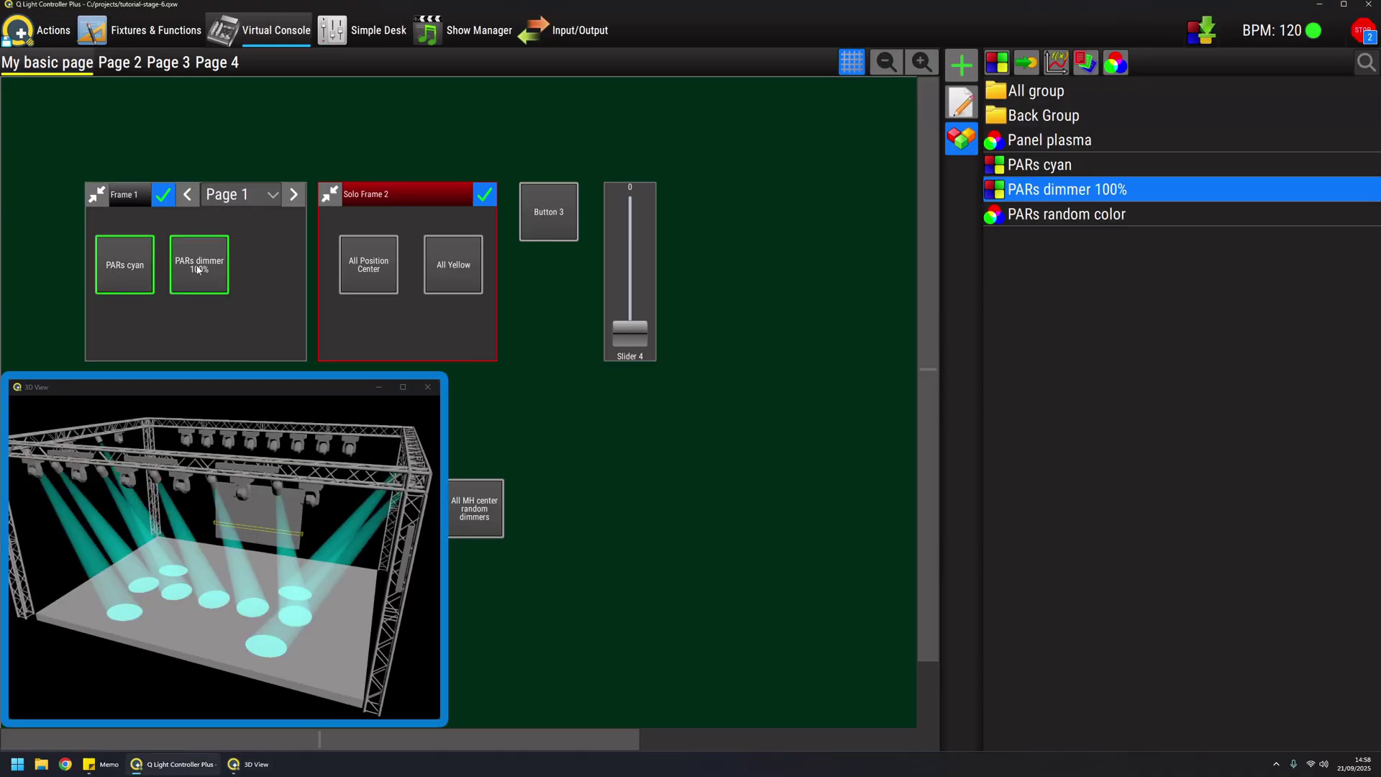
left_click(198, 270)
left_click(124, 265)
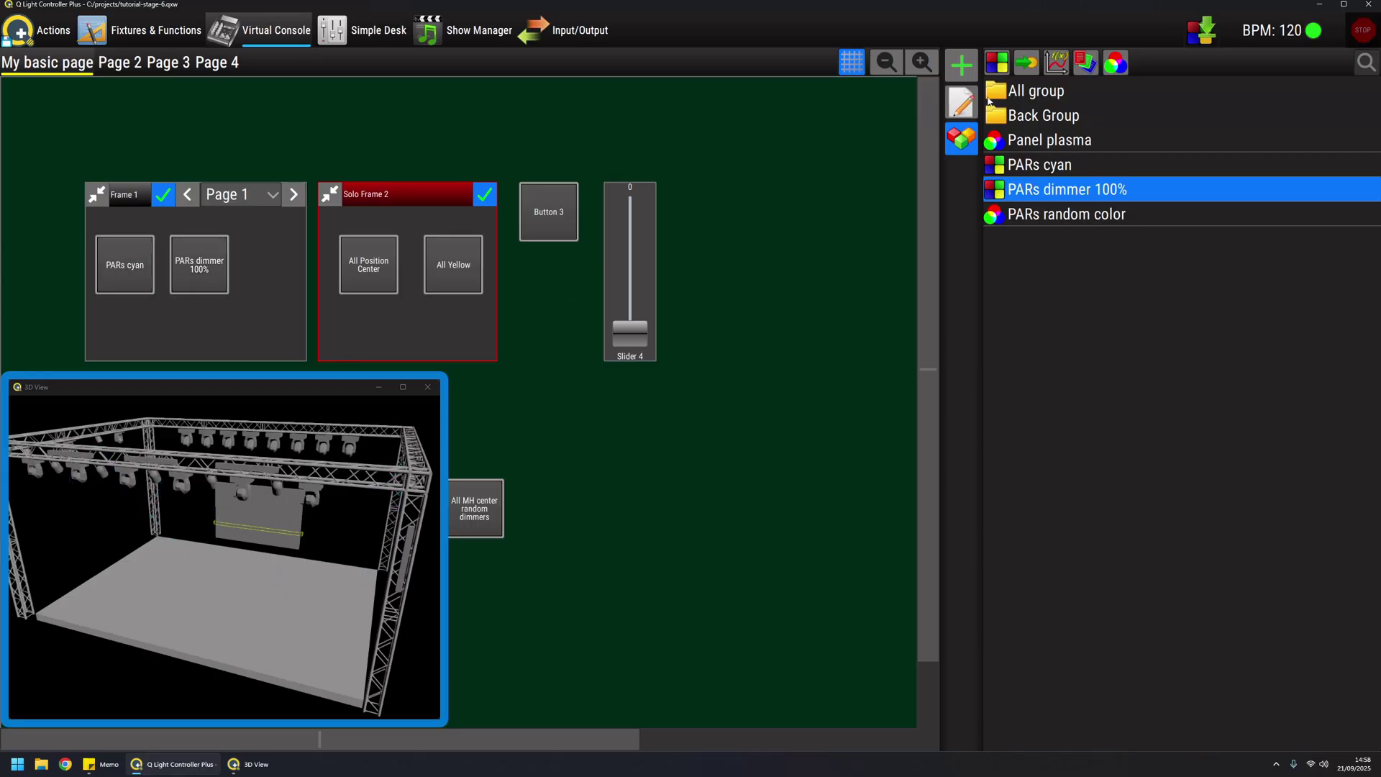
left_click(962, 103)
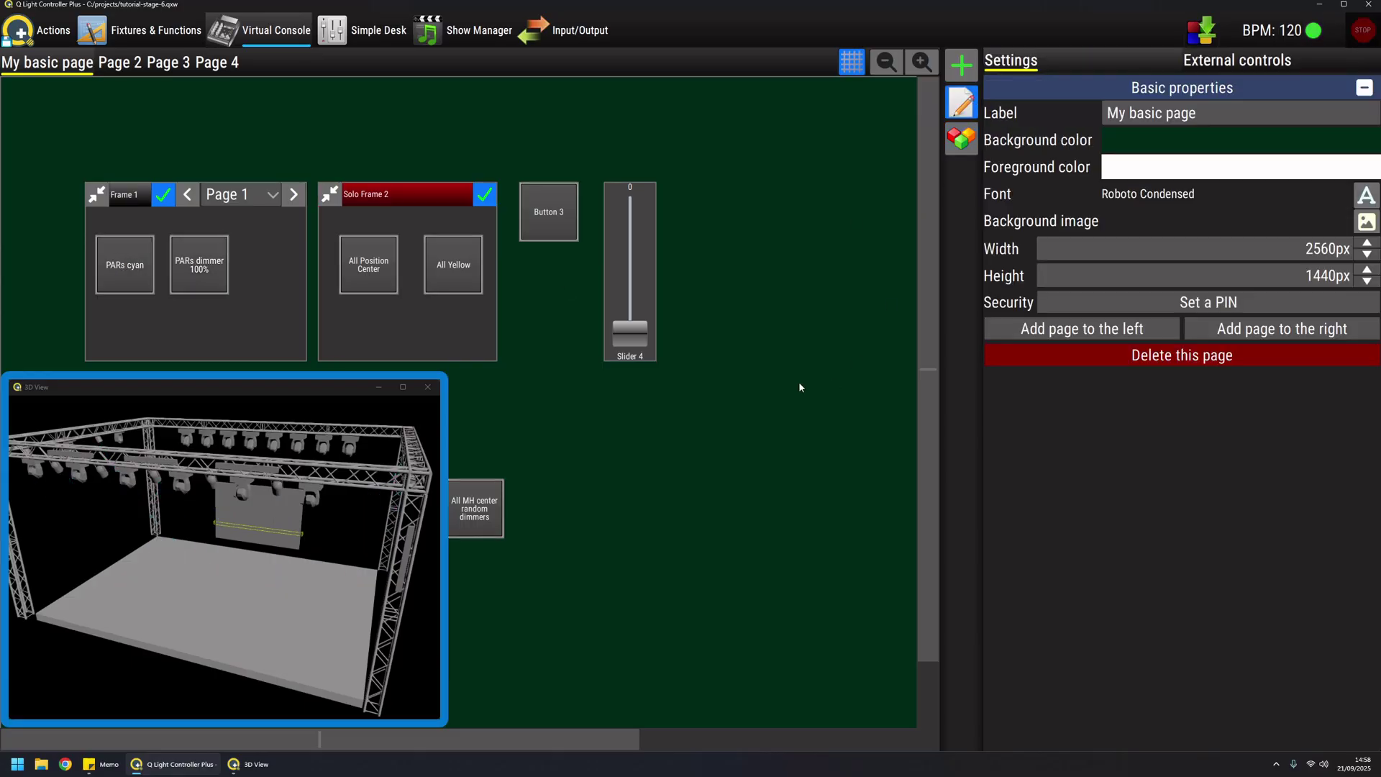
Set the PARs cyan button's pressure behaviour to Flash Function
left_click(124, 266)
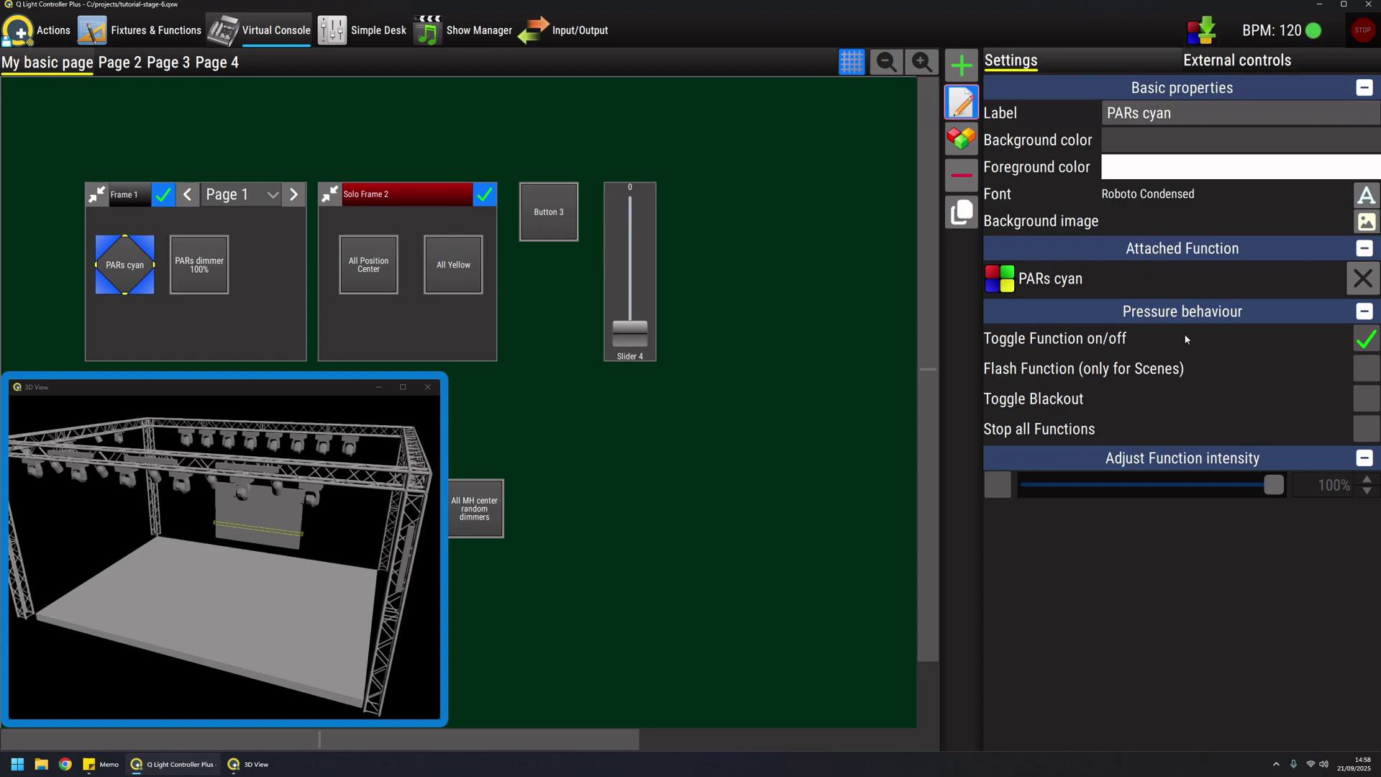
left_click(1367, 369)
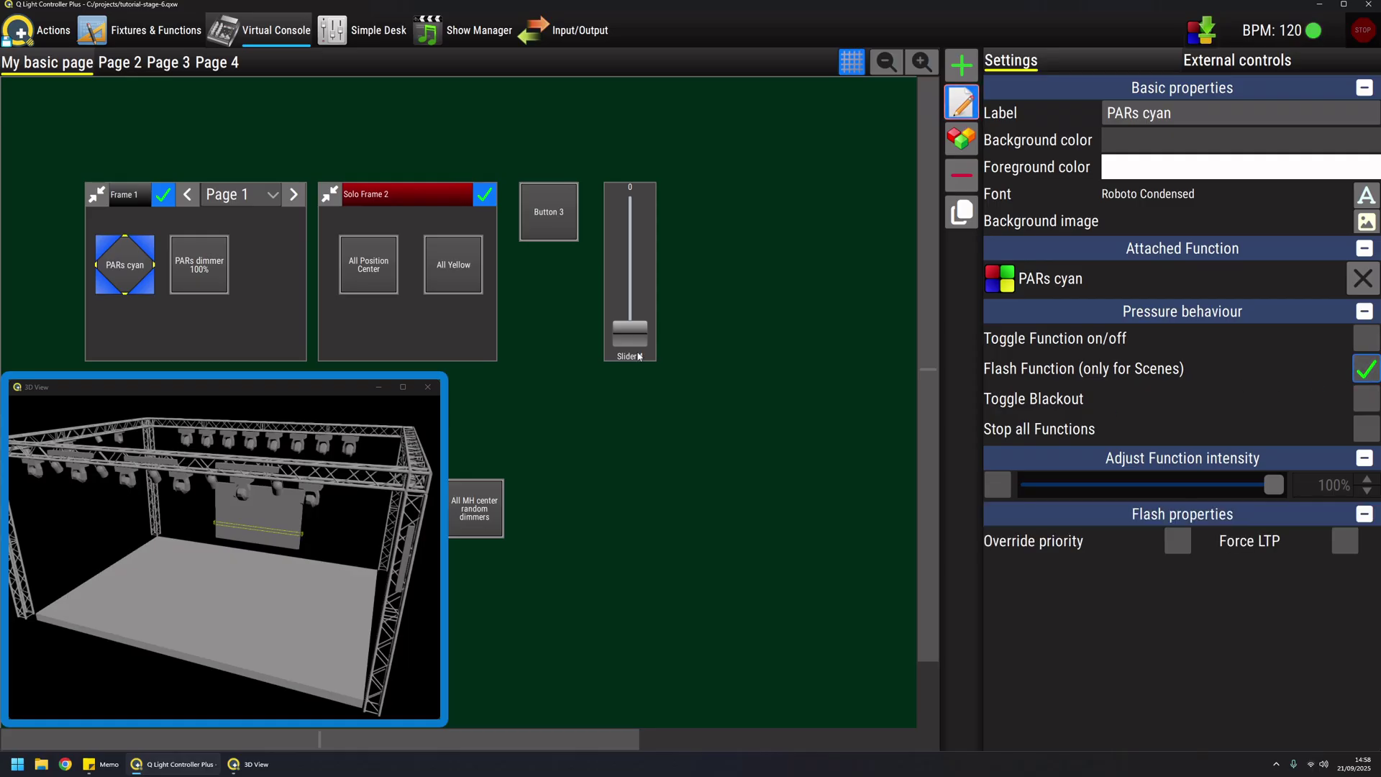
Leave edit mode, switch on PARs dimmer 100%, and flash PARs cyan repeatedly
left_click(961, 103)
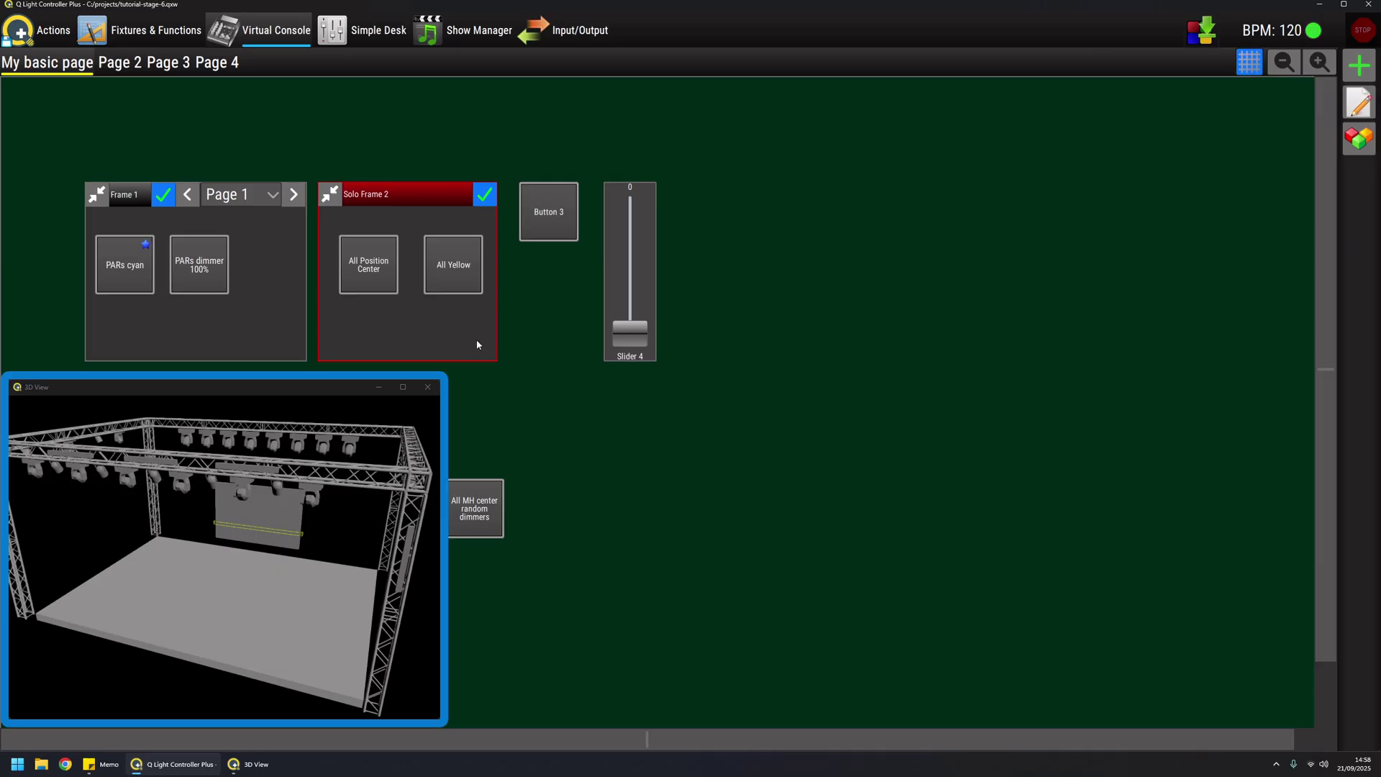
left_click(213, 266)
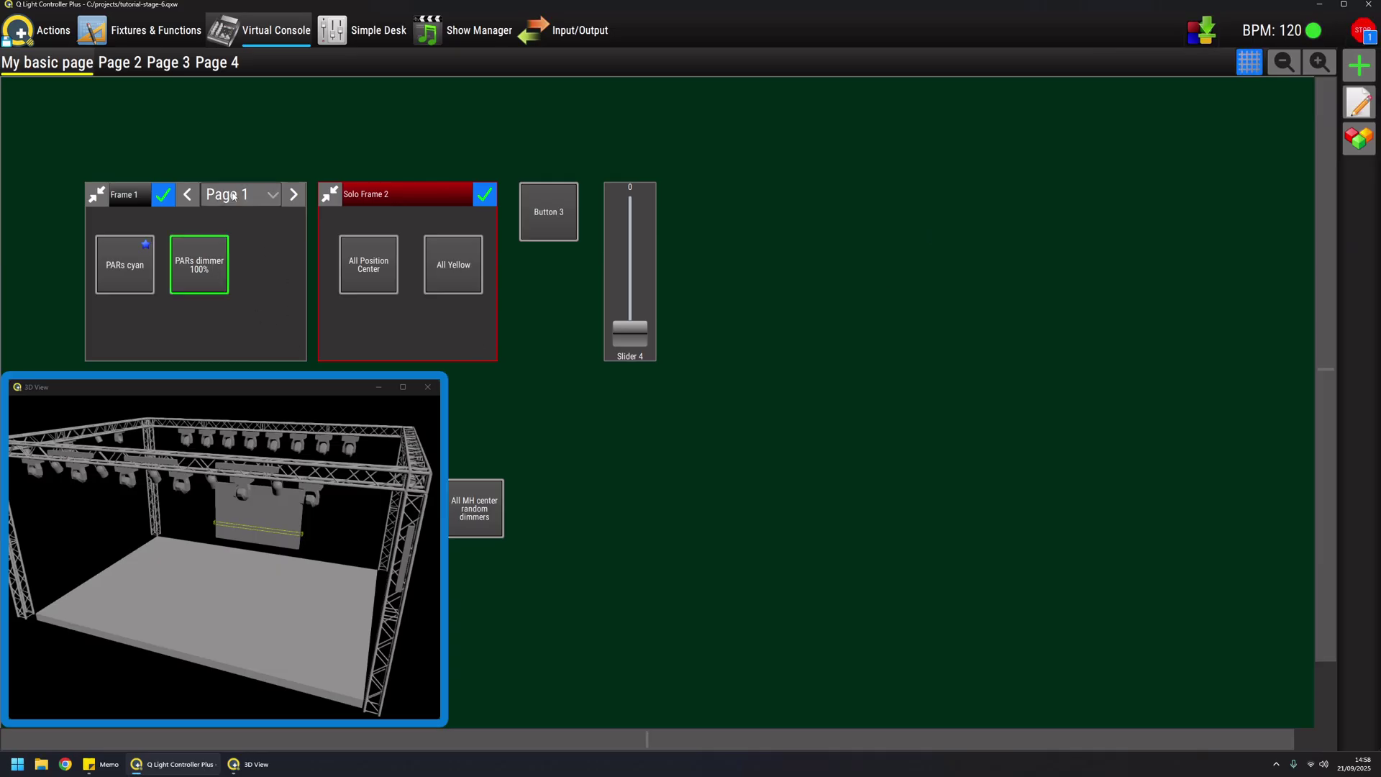
left_click(129, 271)
left_click(128, 271)
left_click(129, 271)
left_click(129, 271)
left_click(129, 270)
left_click(129, 270)
left_click(129, 270)
left_click(129, 270)
left_click(129, 270)
left_click(129, 270)
left_click(129, 270)
left_click(129, 271)
left_click(129, 271)
left_click(129, 270)
left_click(129, 270)
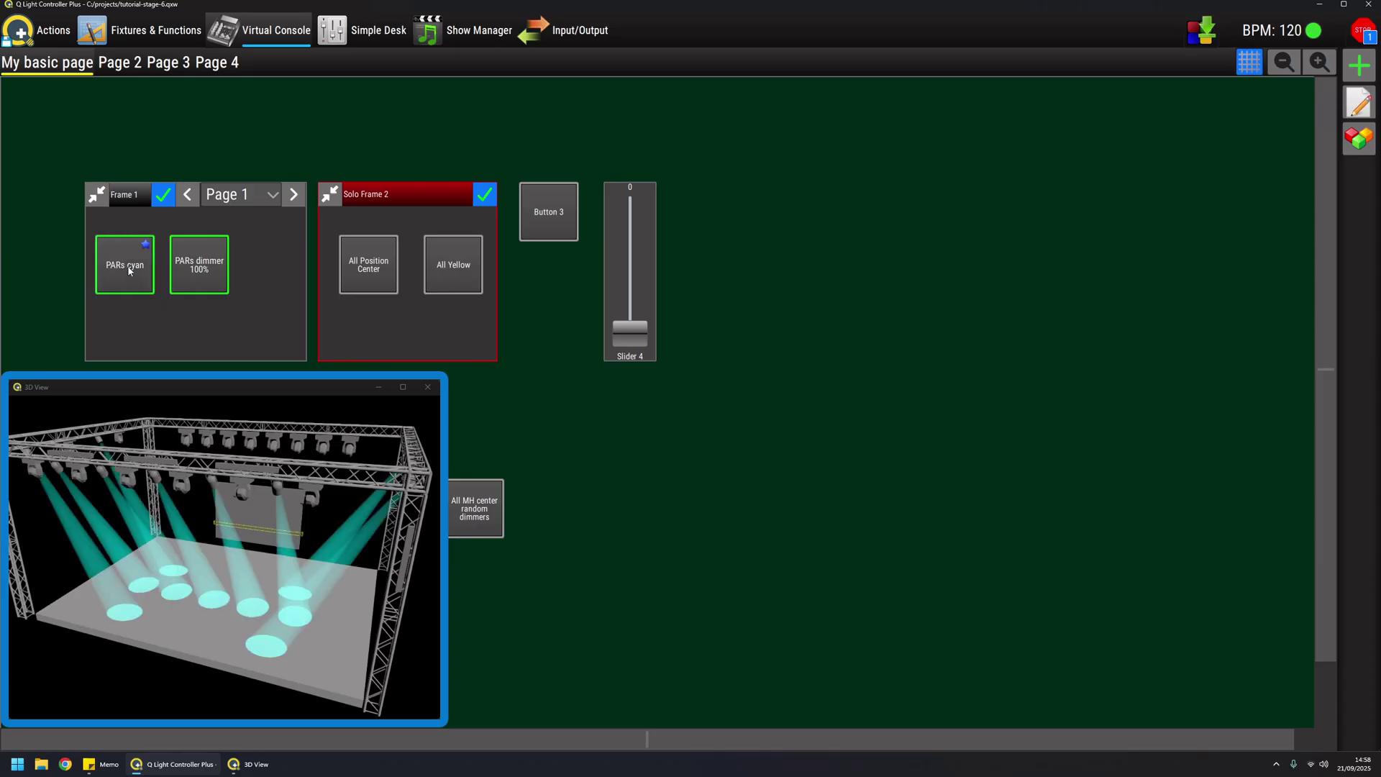
left_click(129, 271)
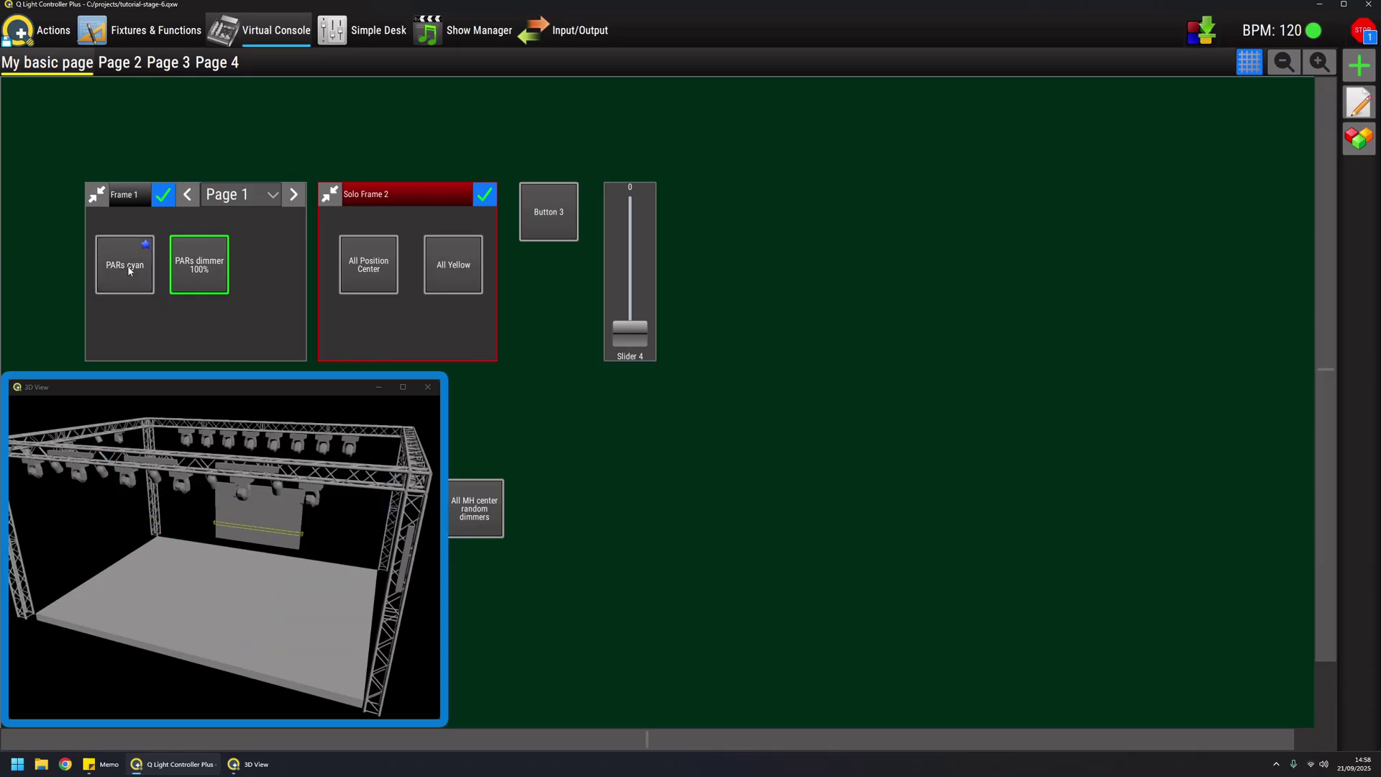
Toggle PARs cyan on and off and switch PARs dimmer 100% off
left_click(129, 271)
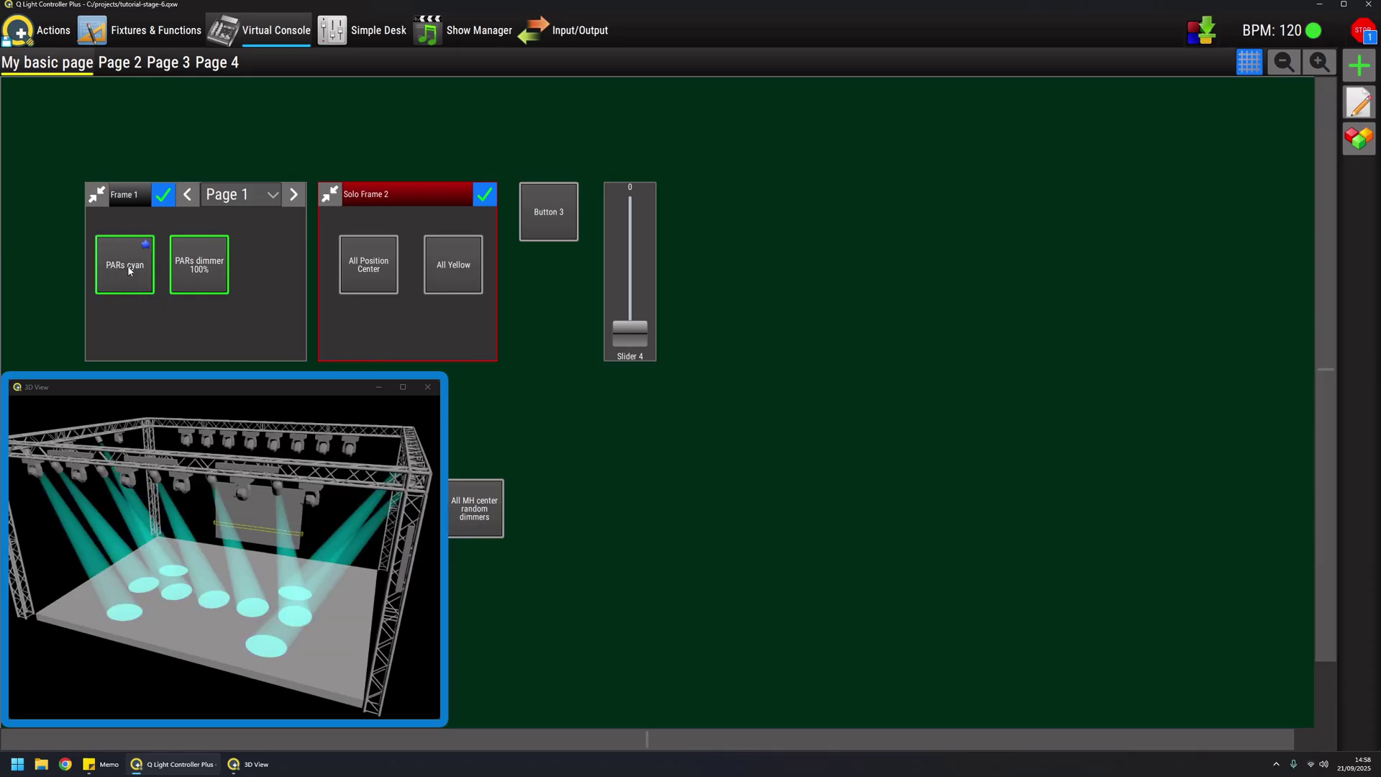
left_click(129, 270)
left_click(217, 275)
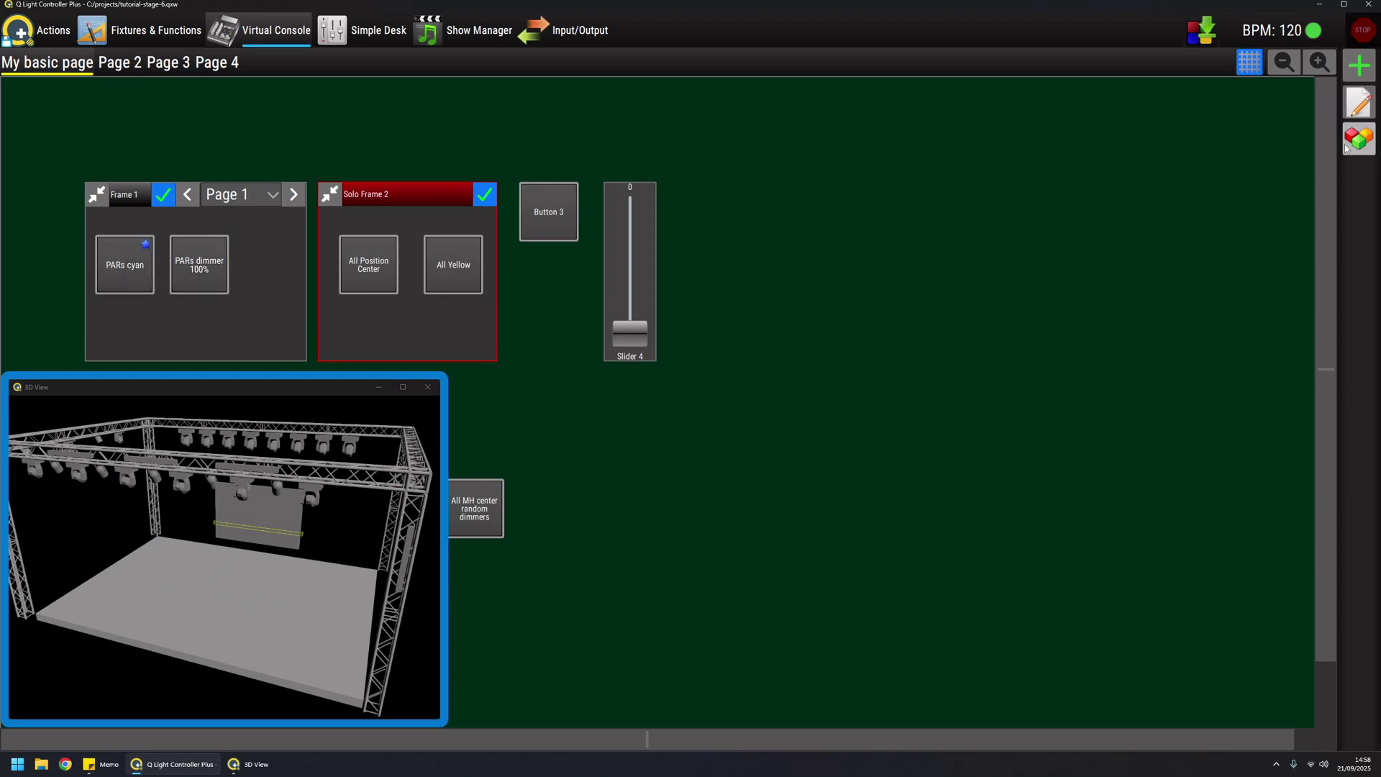
left_click(1359, 138)
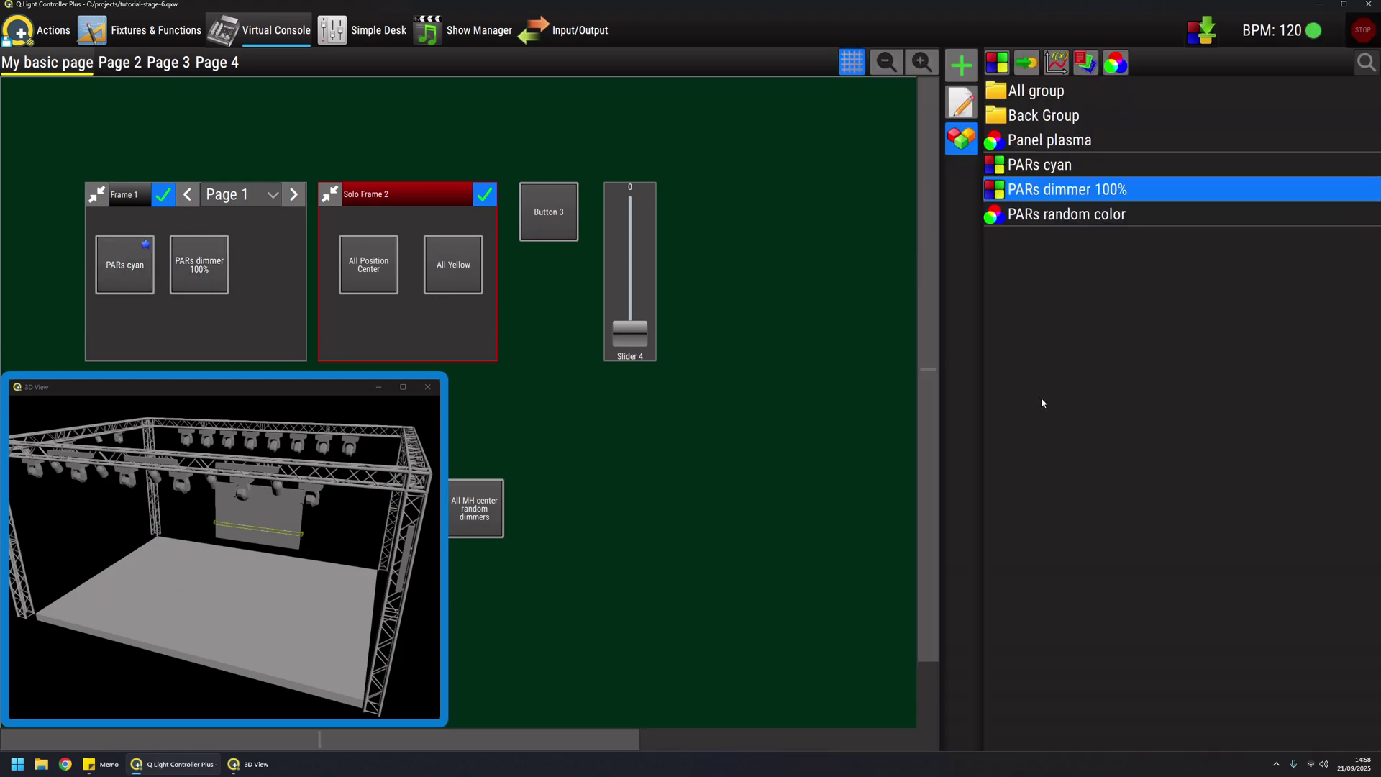
Give the PARs cyan scene a 500ms fade-out time in its editor
left_click(1052, 167)
double_click(1029, 170)
left_click(1216, 737)
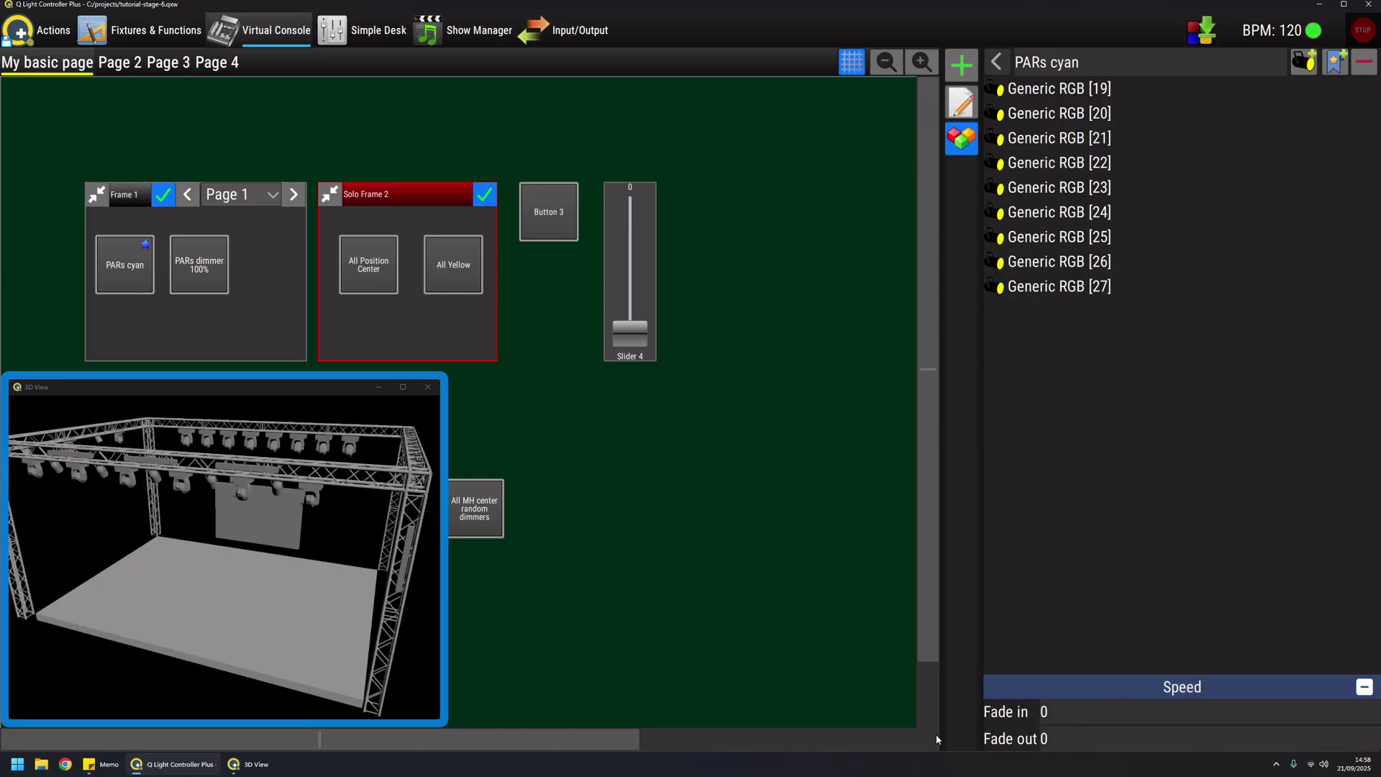
left_click(1066, 741)
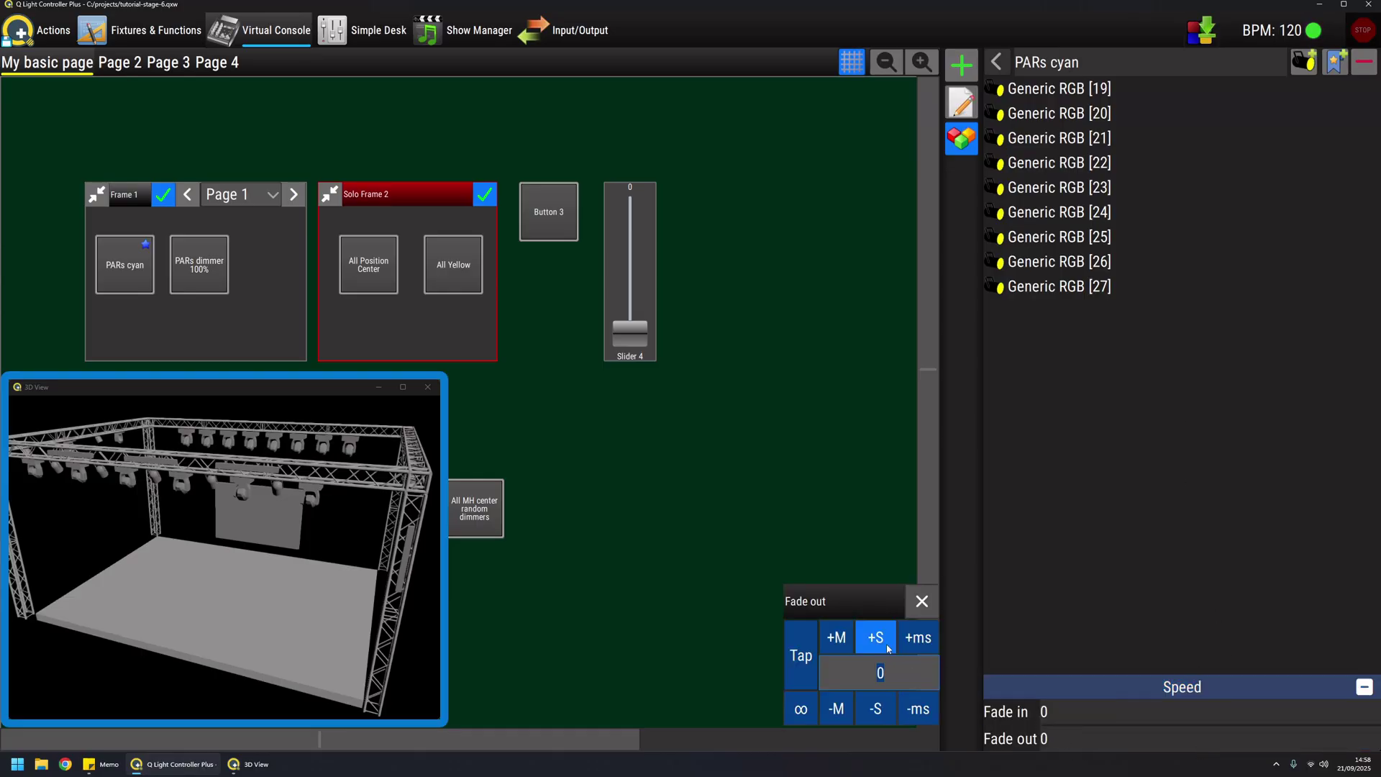
type("500")
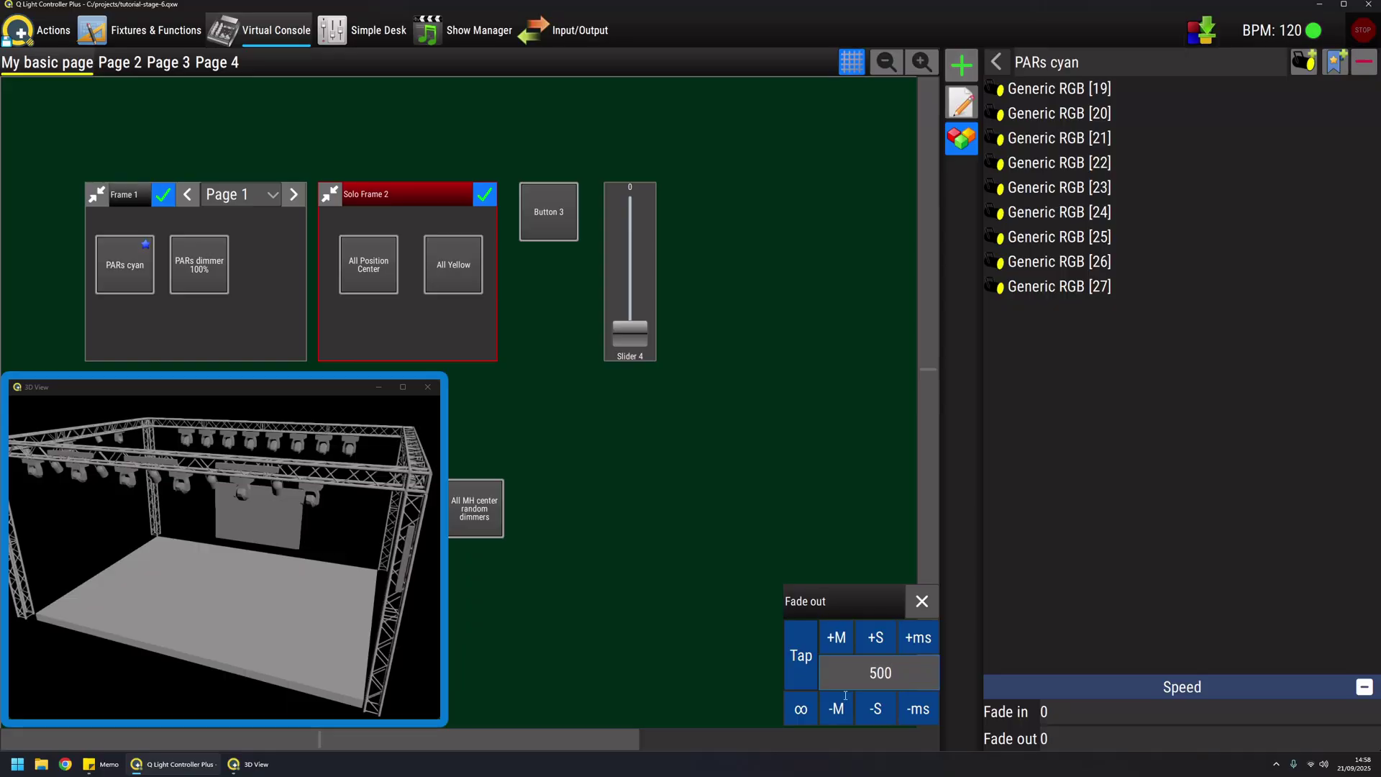
key("Return")
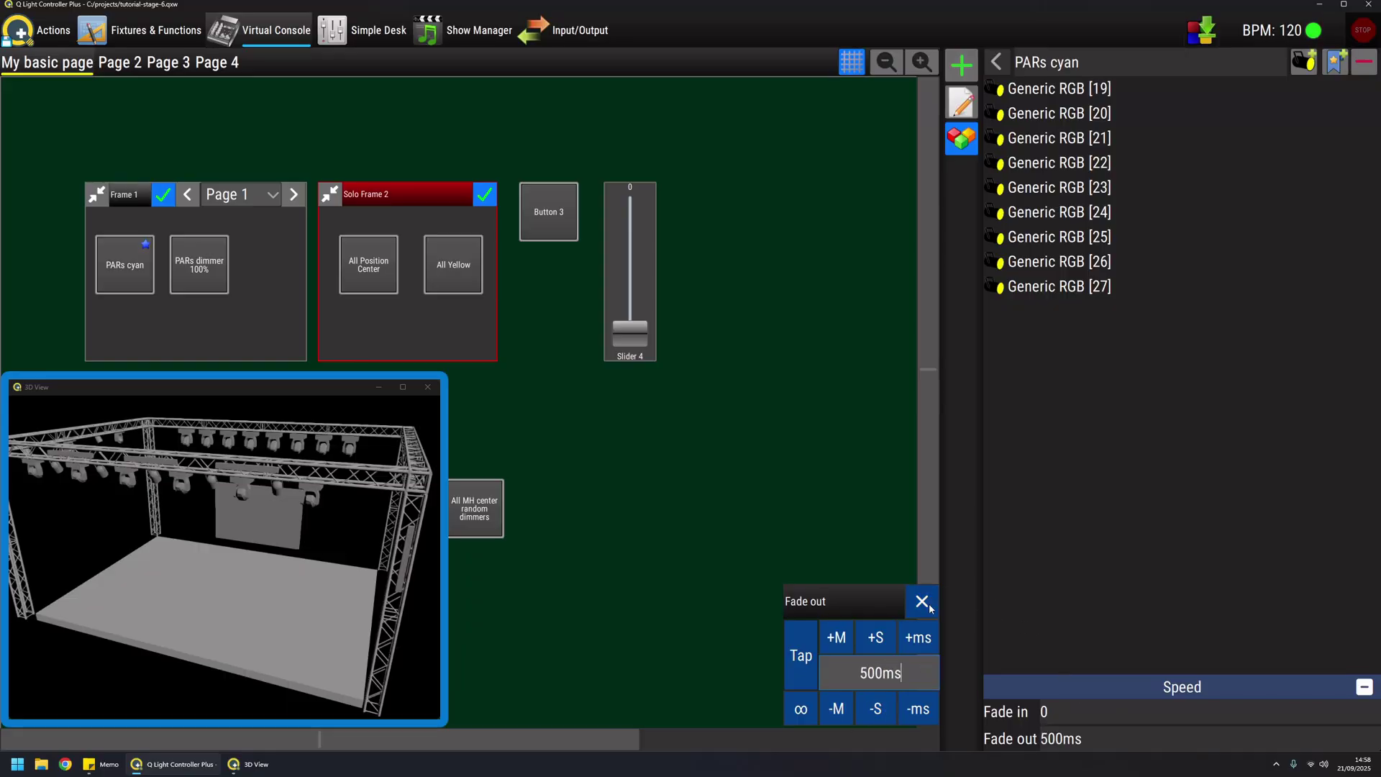
left_click(922, 600)
left_click(964, 137)
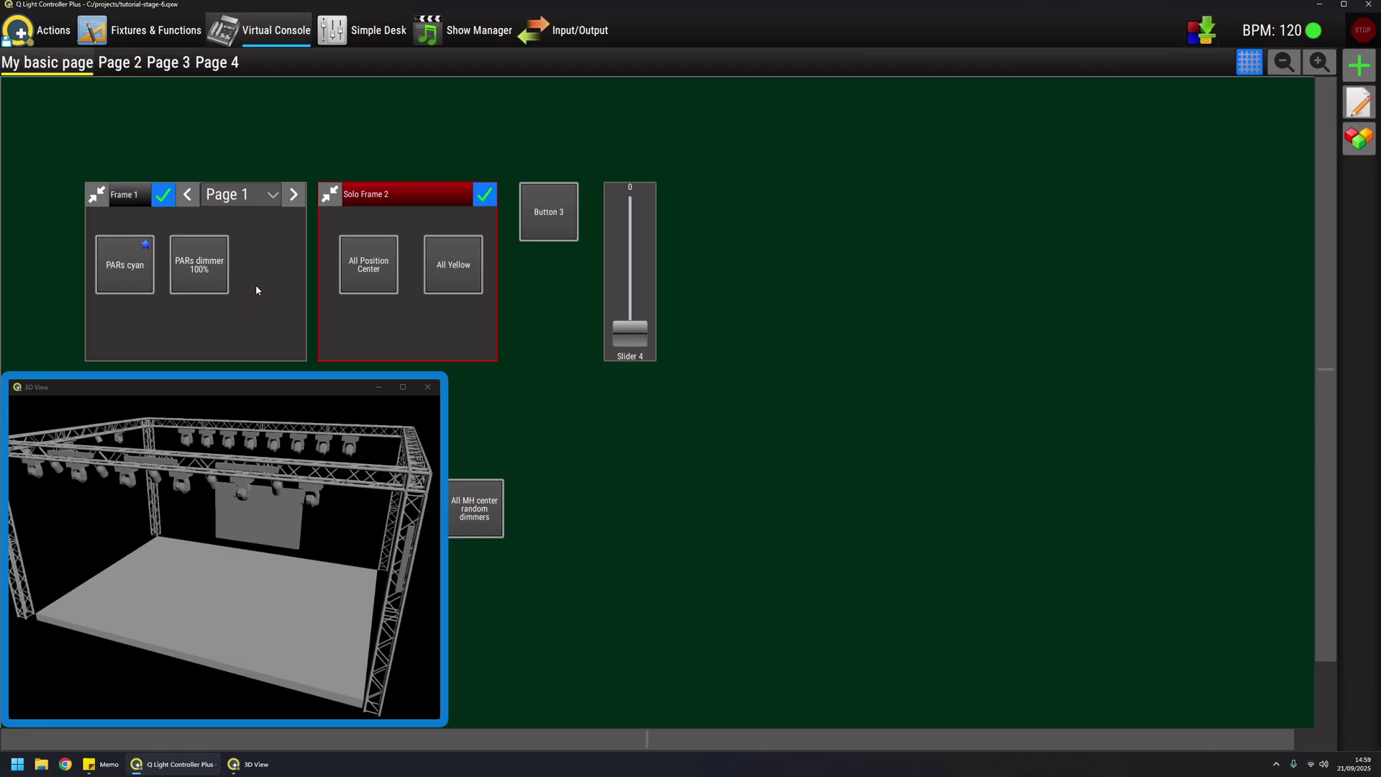
left_click(205, 264)
left_click(123, 270)
left_click(123, 271)
left_click(125, 270)
left_click(124, 270)
left_click(124, 271)
left_click(125, 271)
left_click(124, 271)
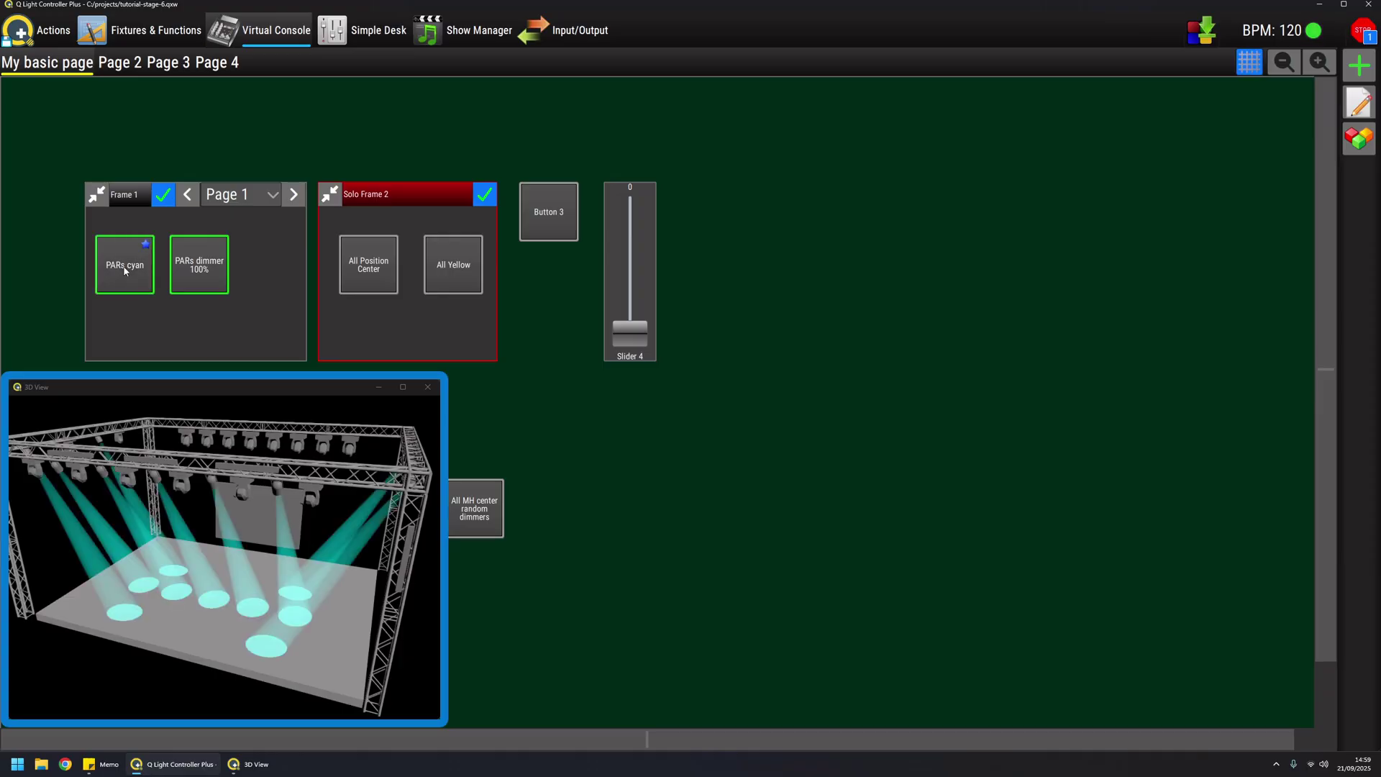
left_click(125, 270)
left_click(124, 271)
left_click(124, 271)
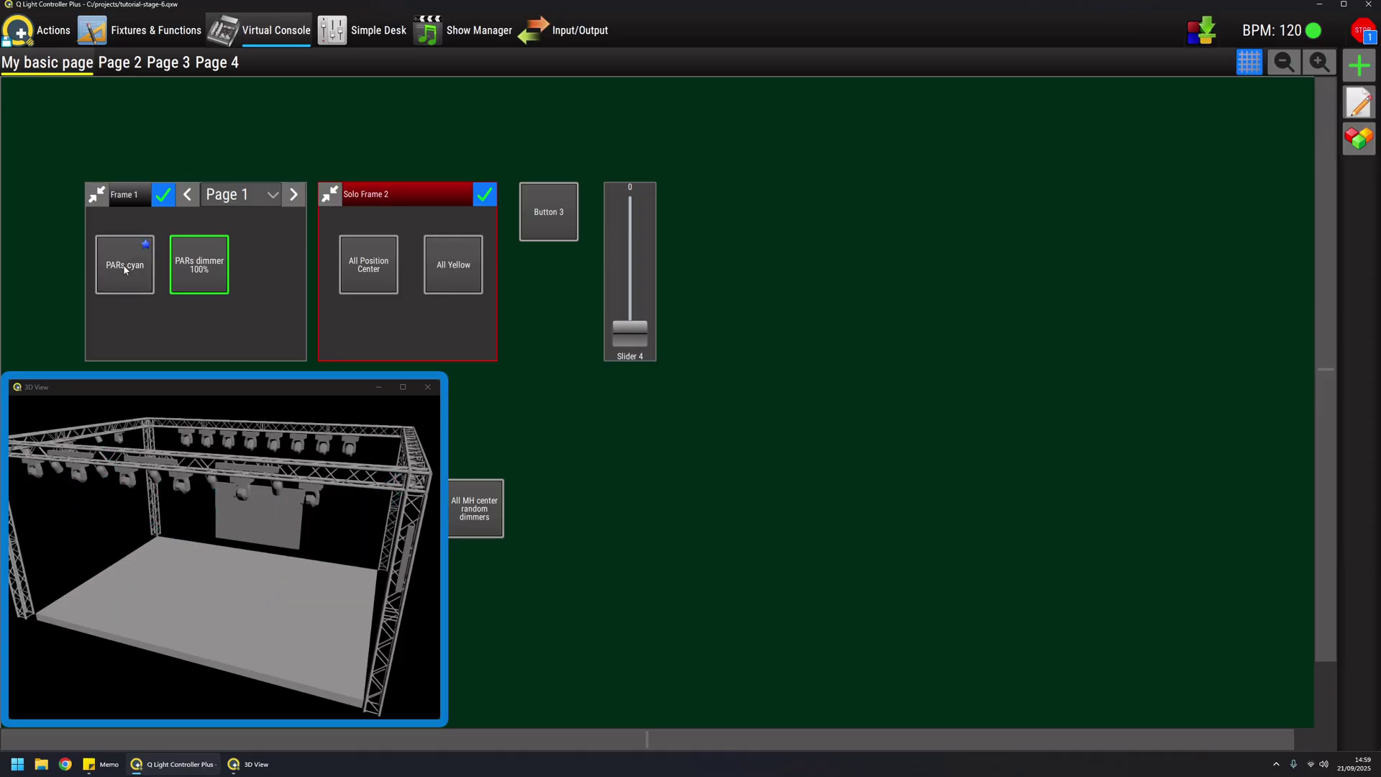
left_click(124, 270)
left_click(124, 270)
left_click(125, 270)
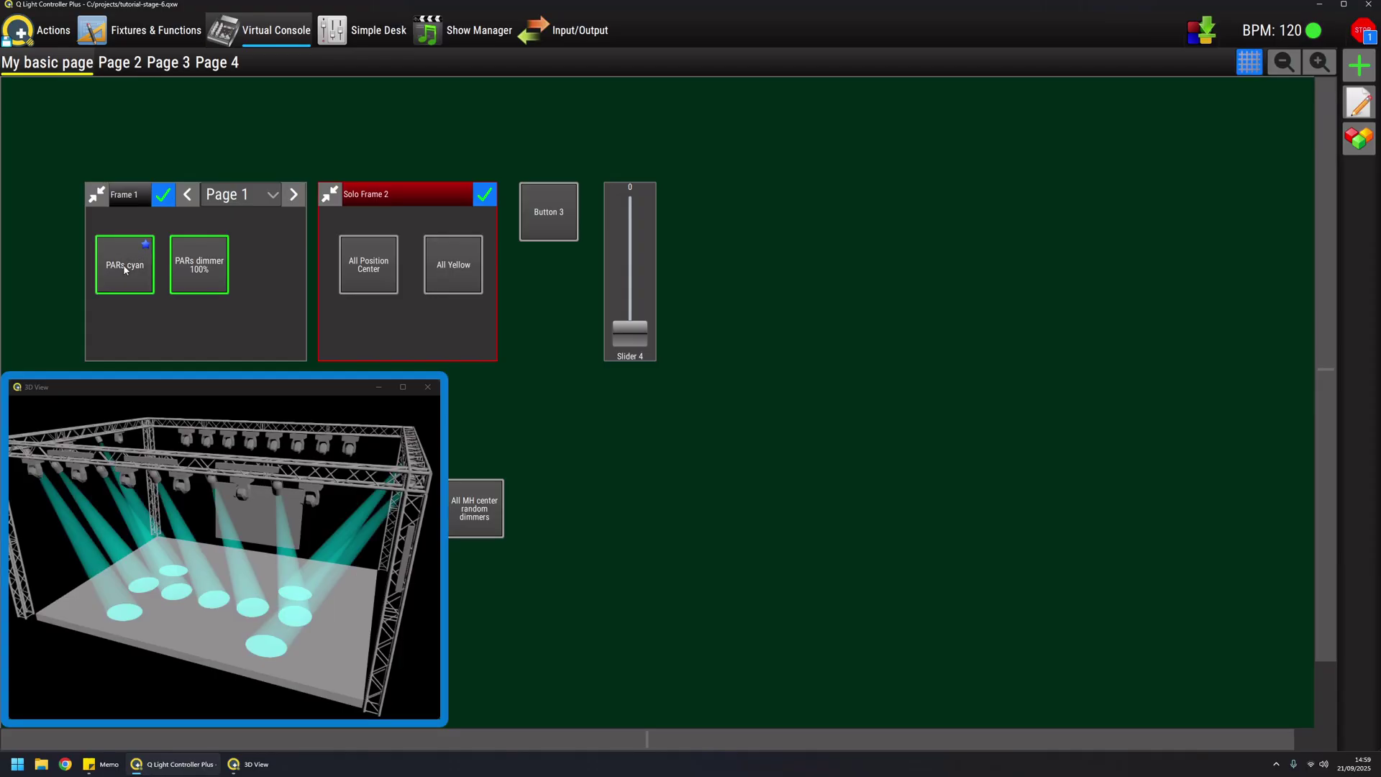
left_click(124, 271)
left_click(125, 270)
left_click(124, 270)
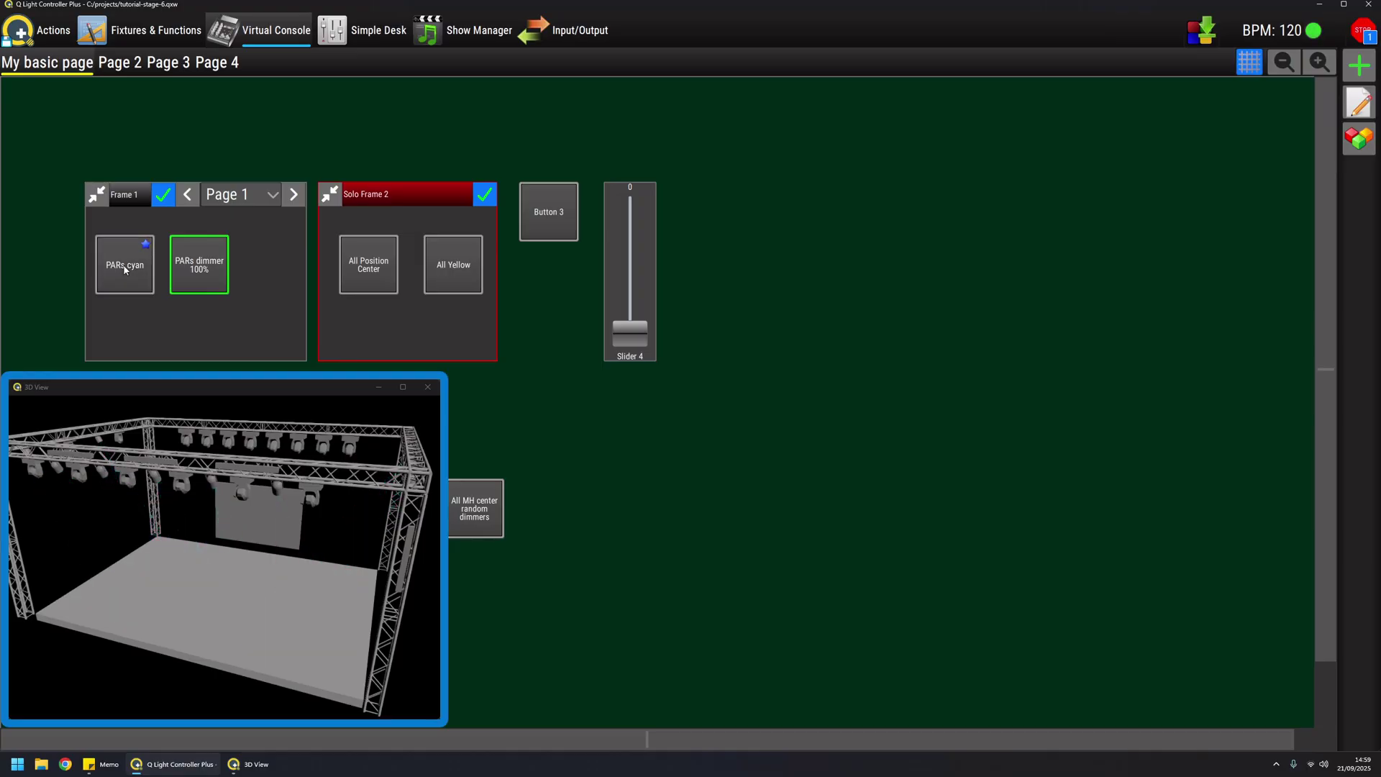
left_click(202, 264)
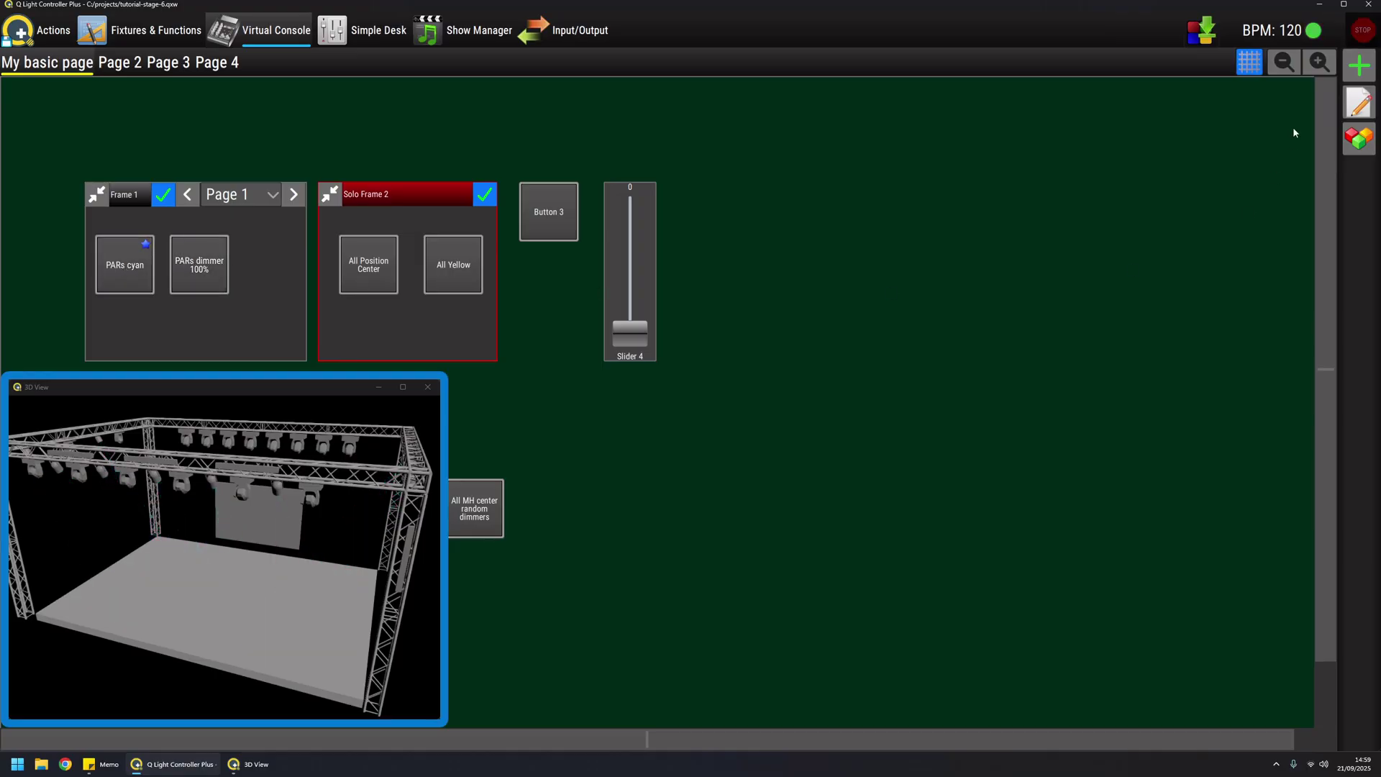
In edit mode, make Button 3 a Stop all Functions button
left_click(1360, 103)
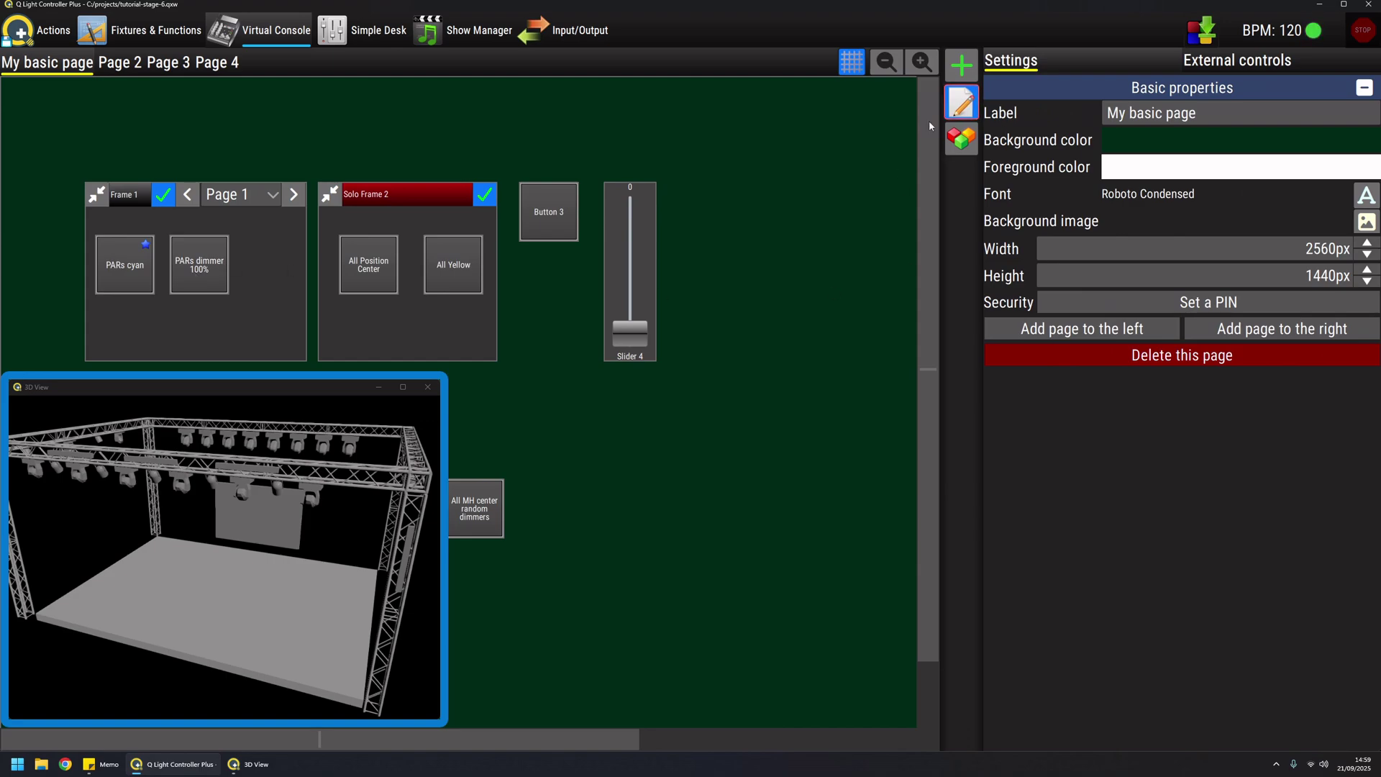
left_click(549, 211)
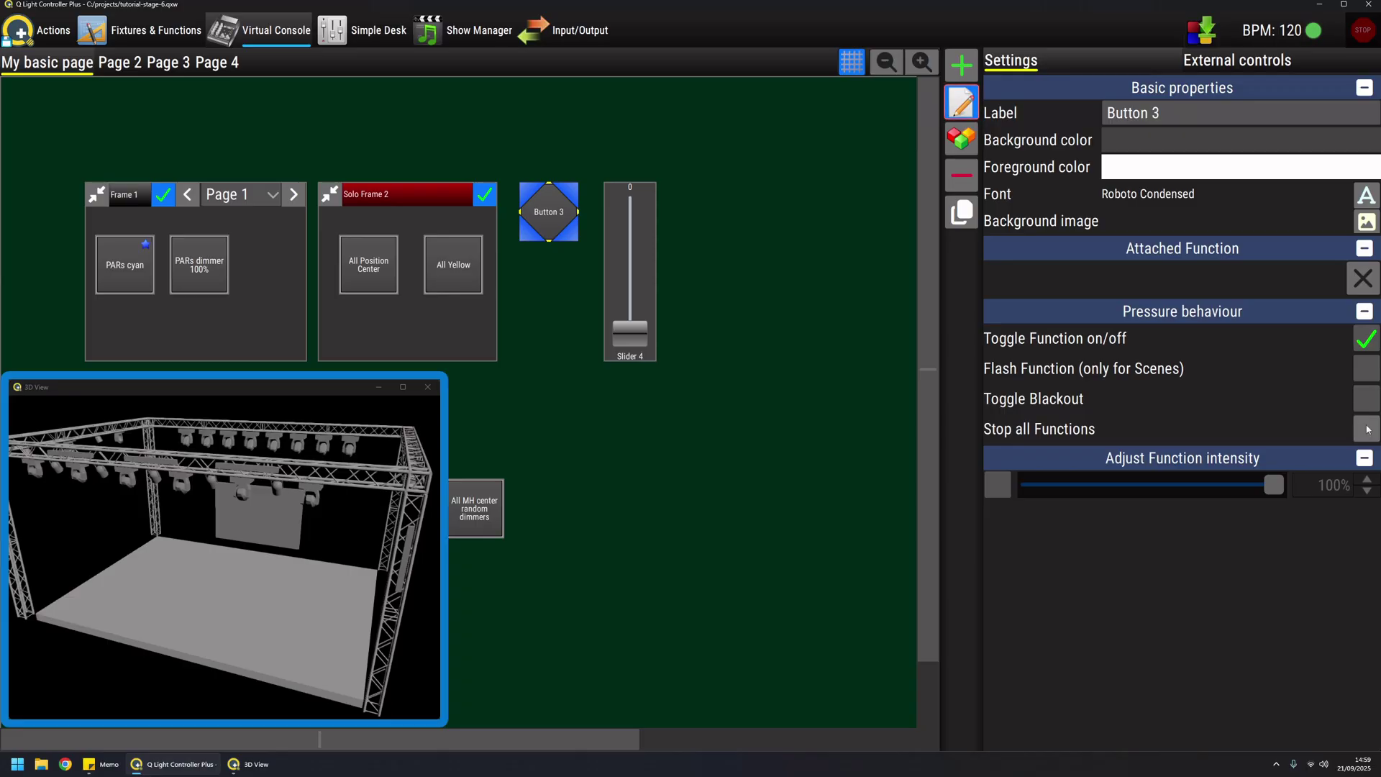
left_click(1368, 402)
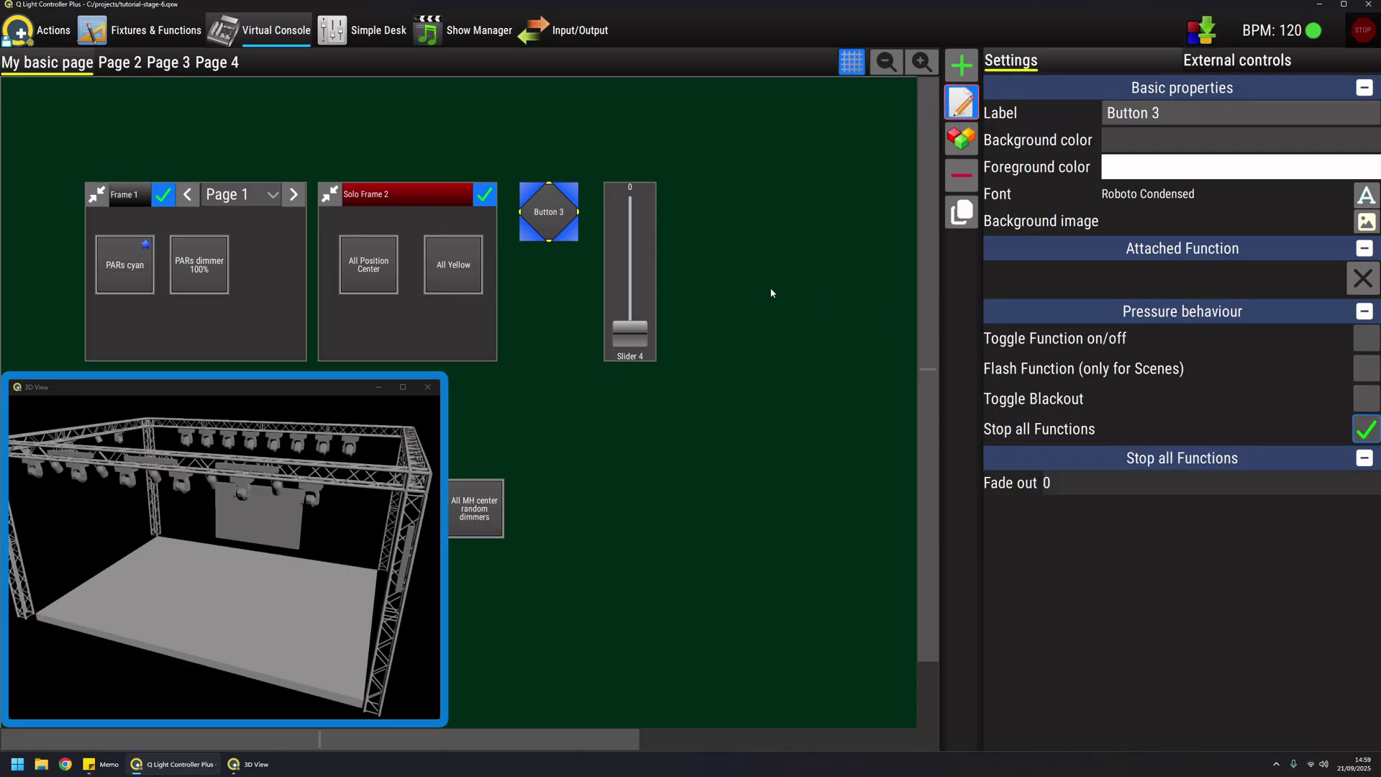
left_click(706, 267)
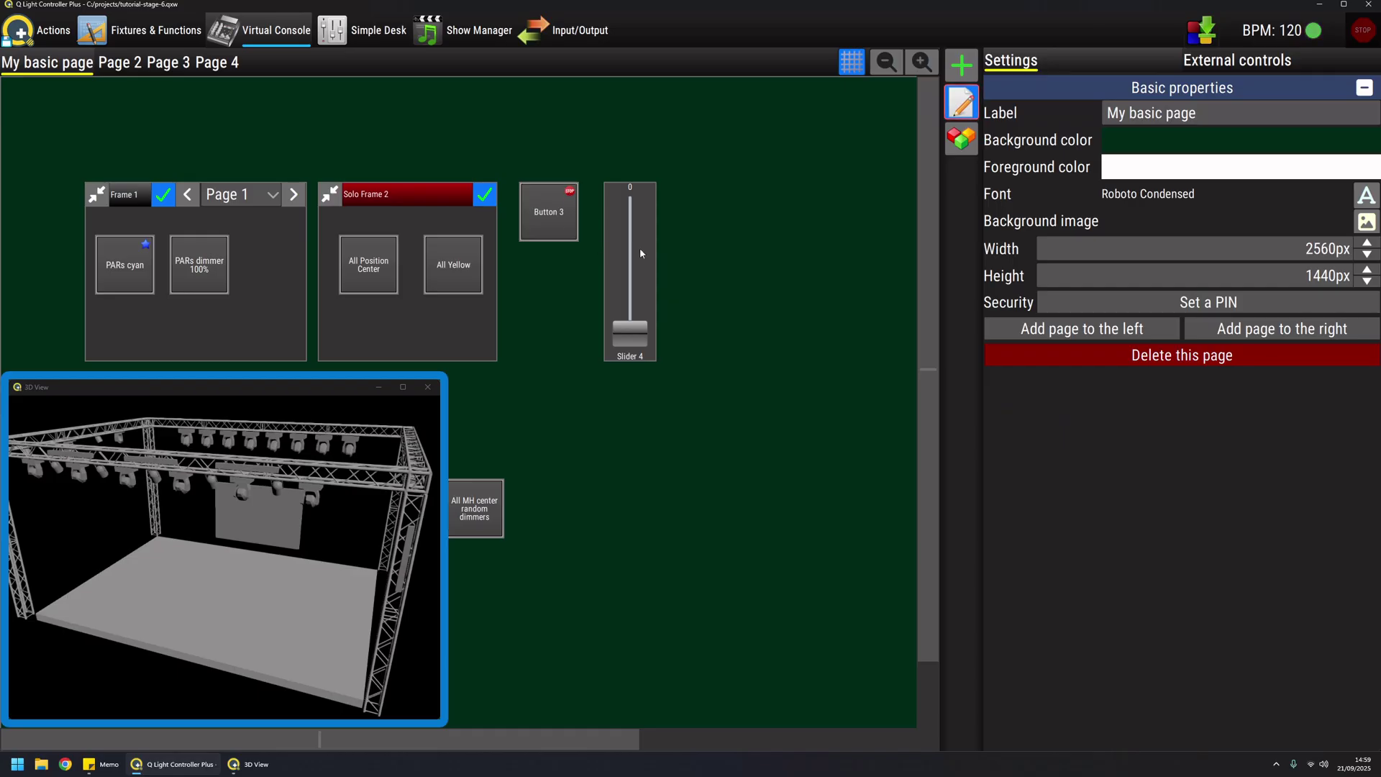
Move the All MH center random dimmers button directly below Button 3
left_click(959, 105)
left_click(1367, 101)
left_click(481, 512)
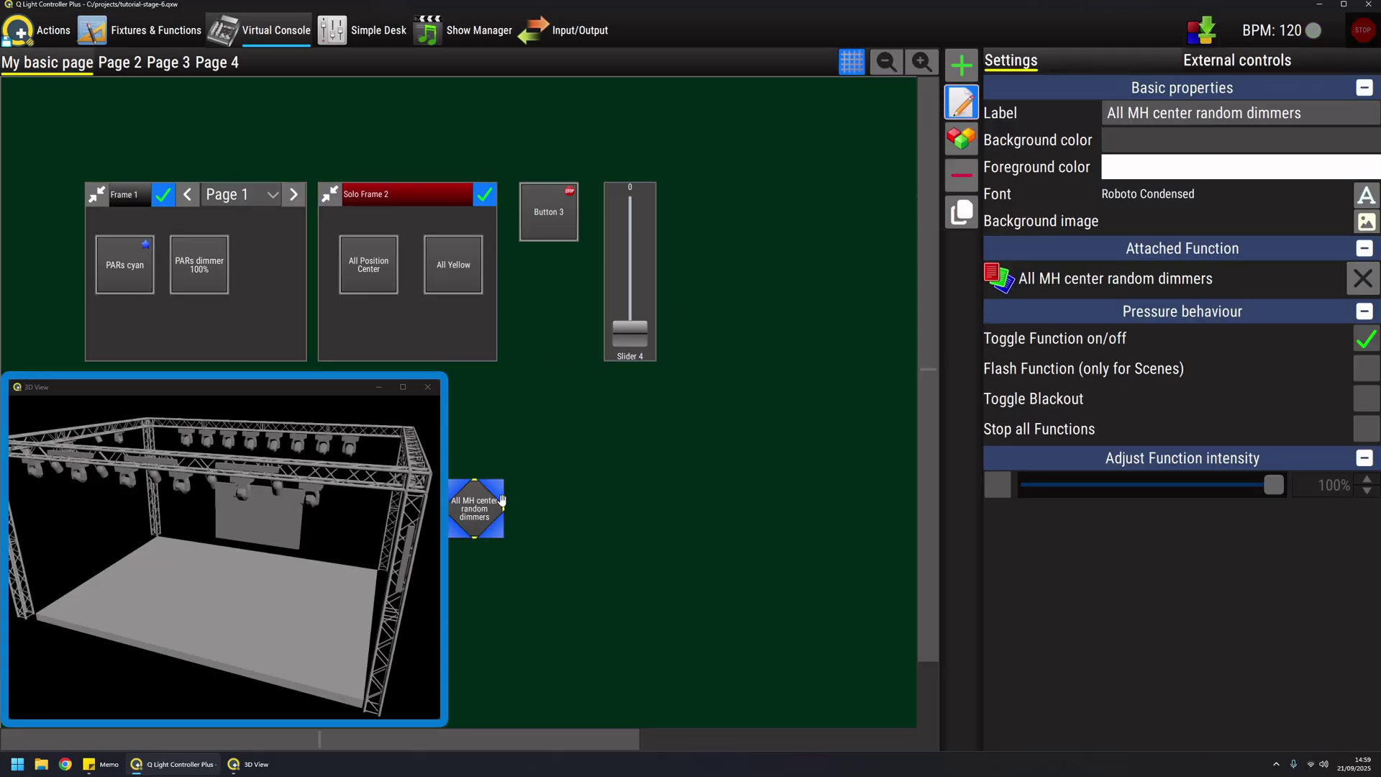
left_click_drag(481, 513, 553, 290)
Start All MH center random dimmers, then stop everything with Button 3
left_click(961, 102)
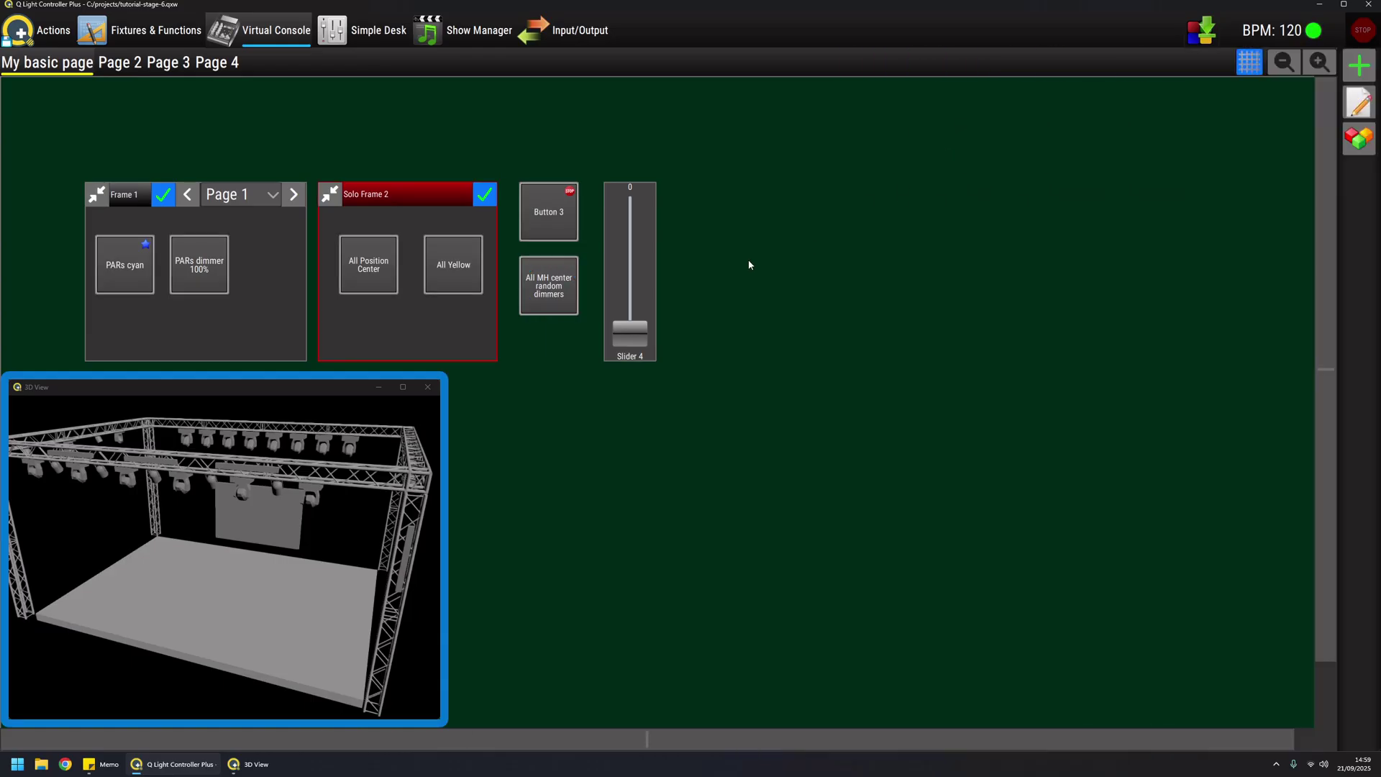
left_click(556, 283)
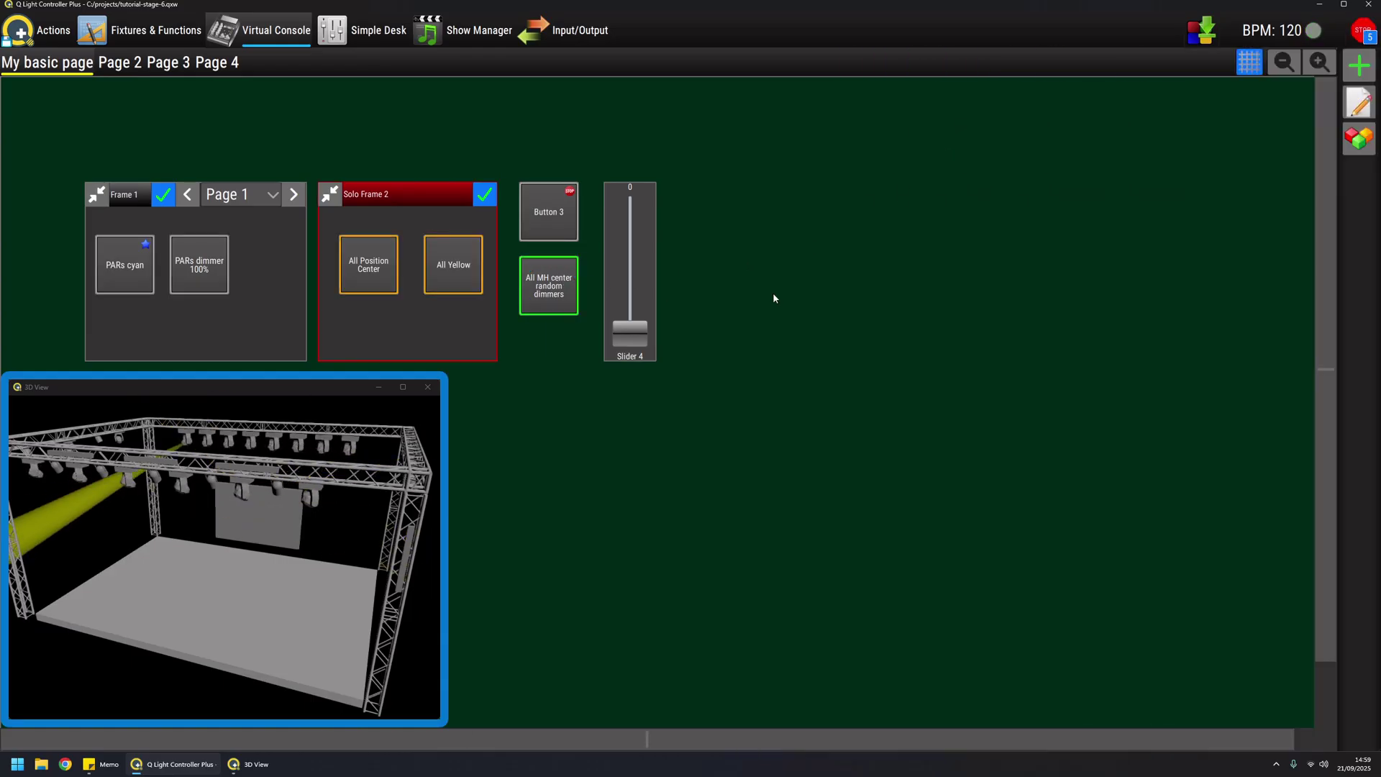
left_click(564, 213)
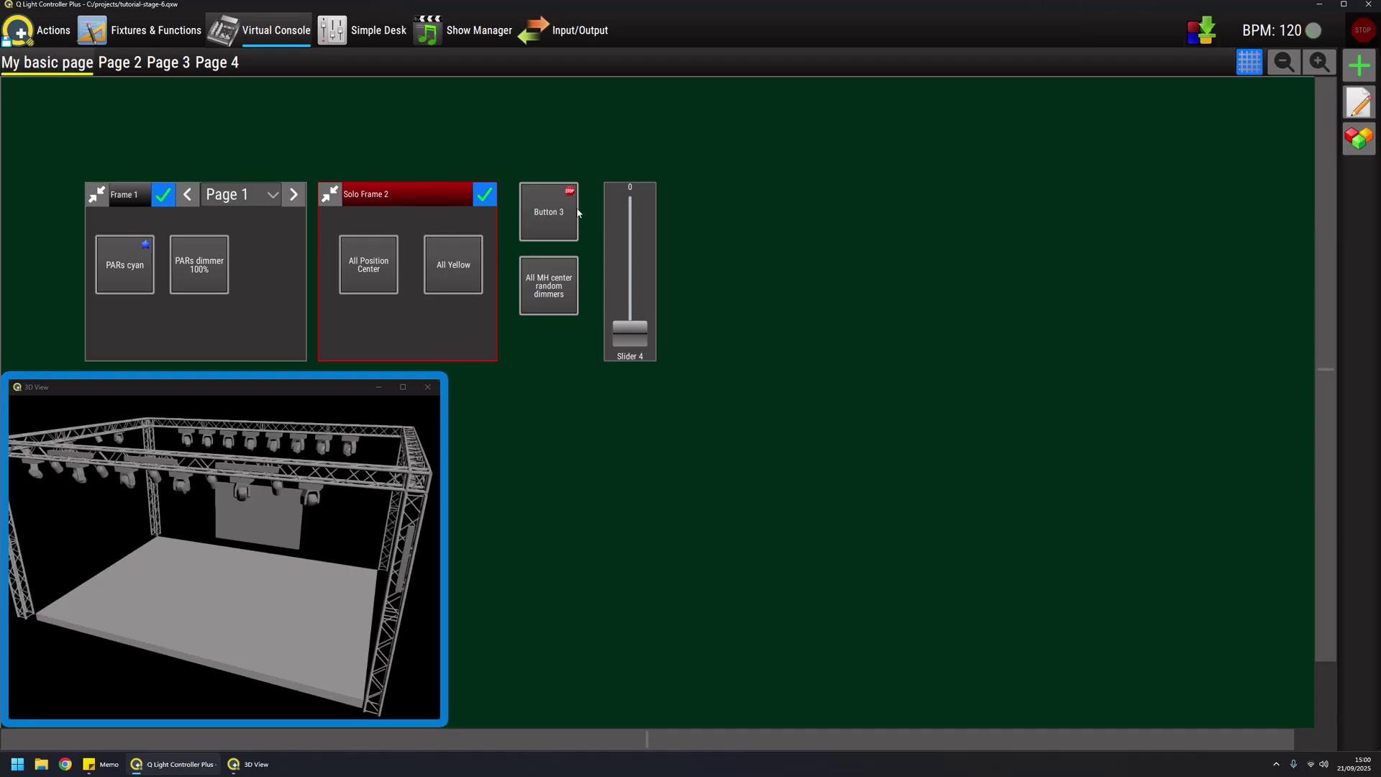
Change Button 3's pressure behaviour to Toggle Blackout
left_click(1359, 102)
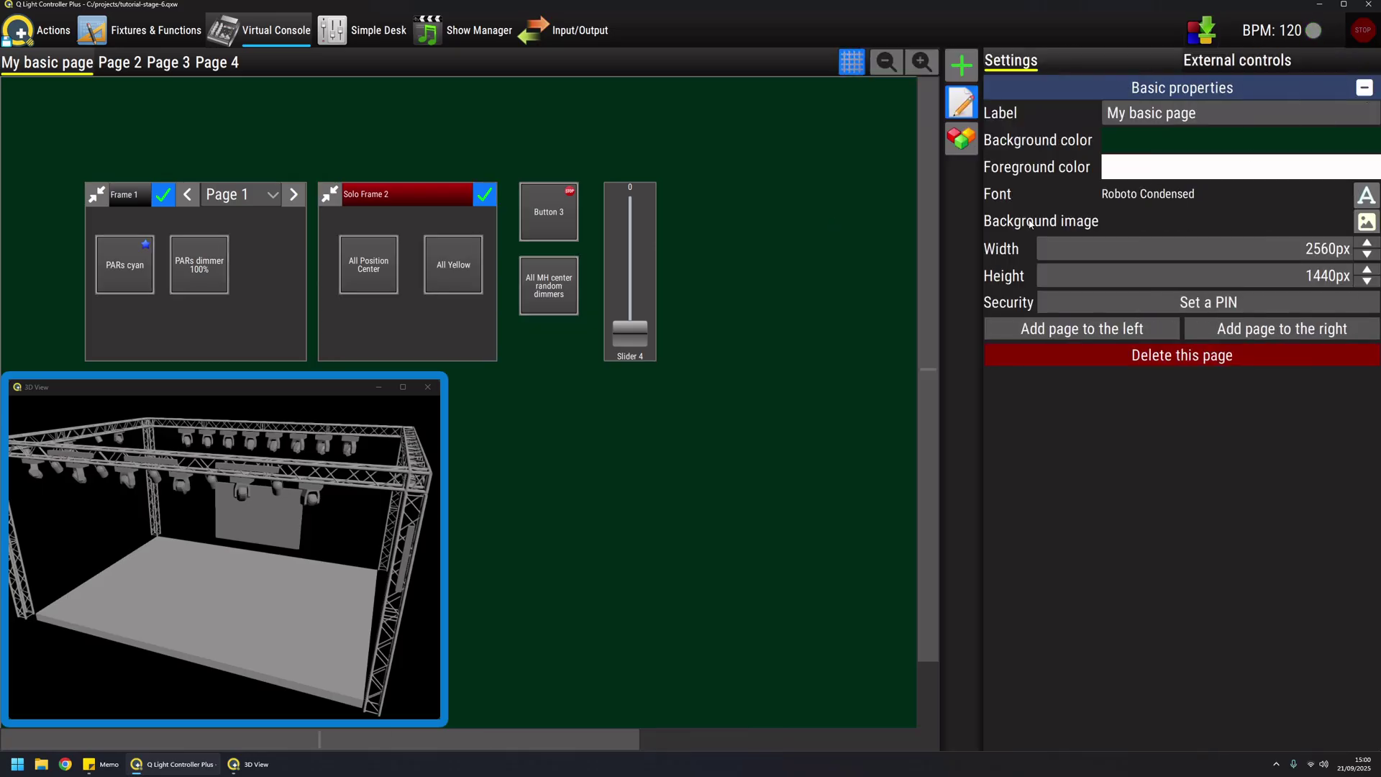
left_click(552, 208)
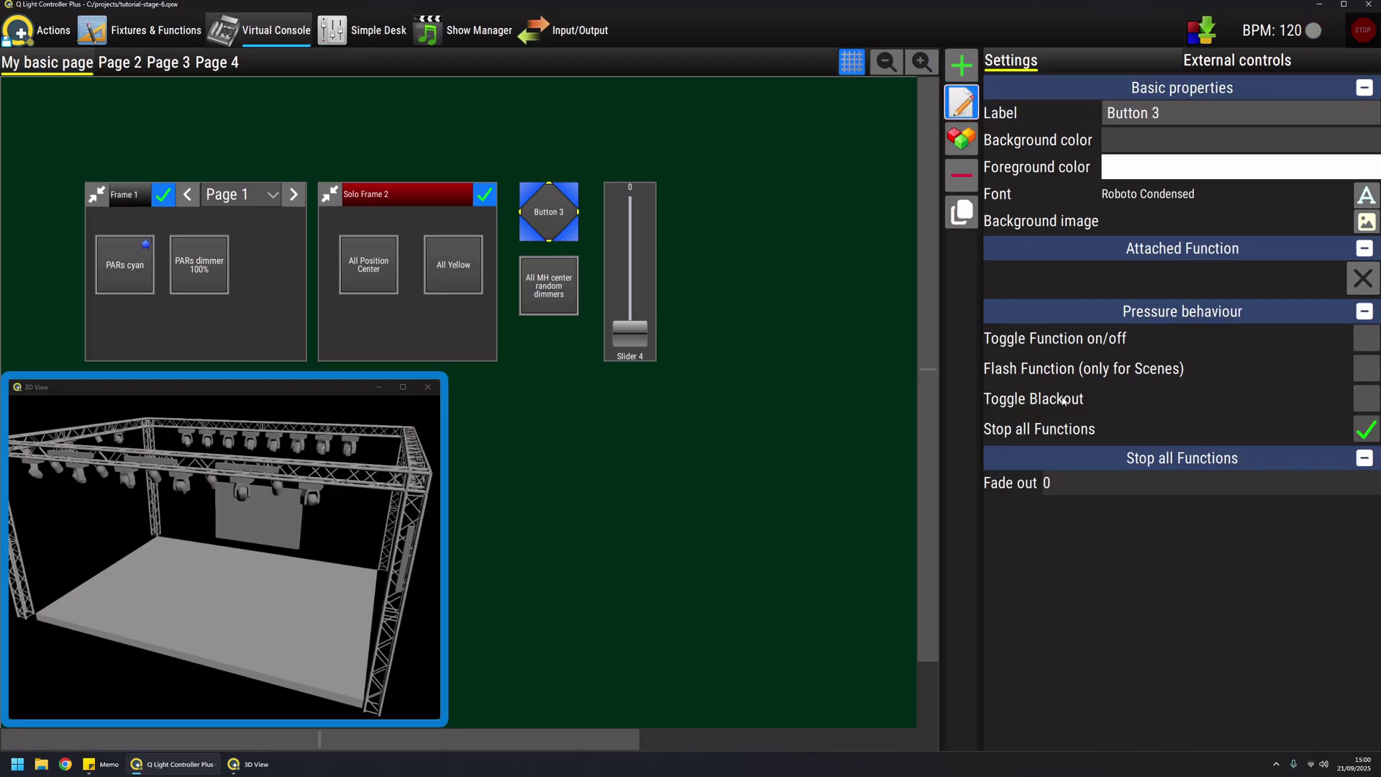
left_click(1366, 400)
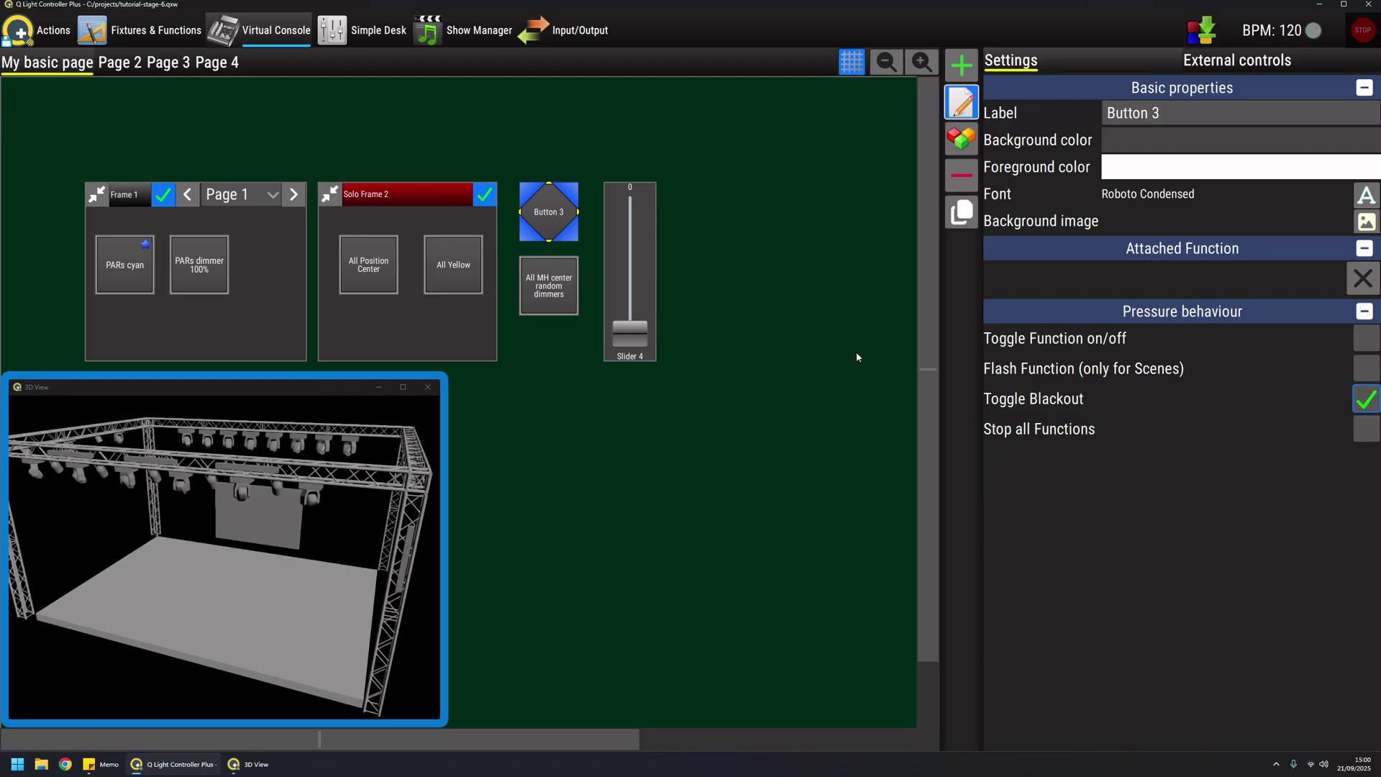
Turn blackout on, then switch on PARs dimmer 100% and toggle PARs cyan
left_click(962, 103)
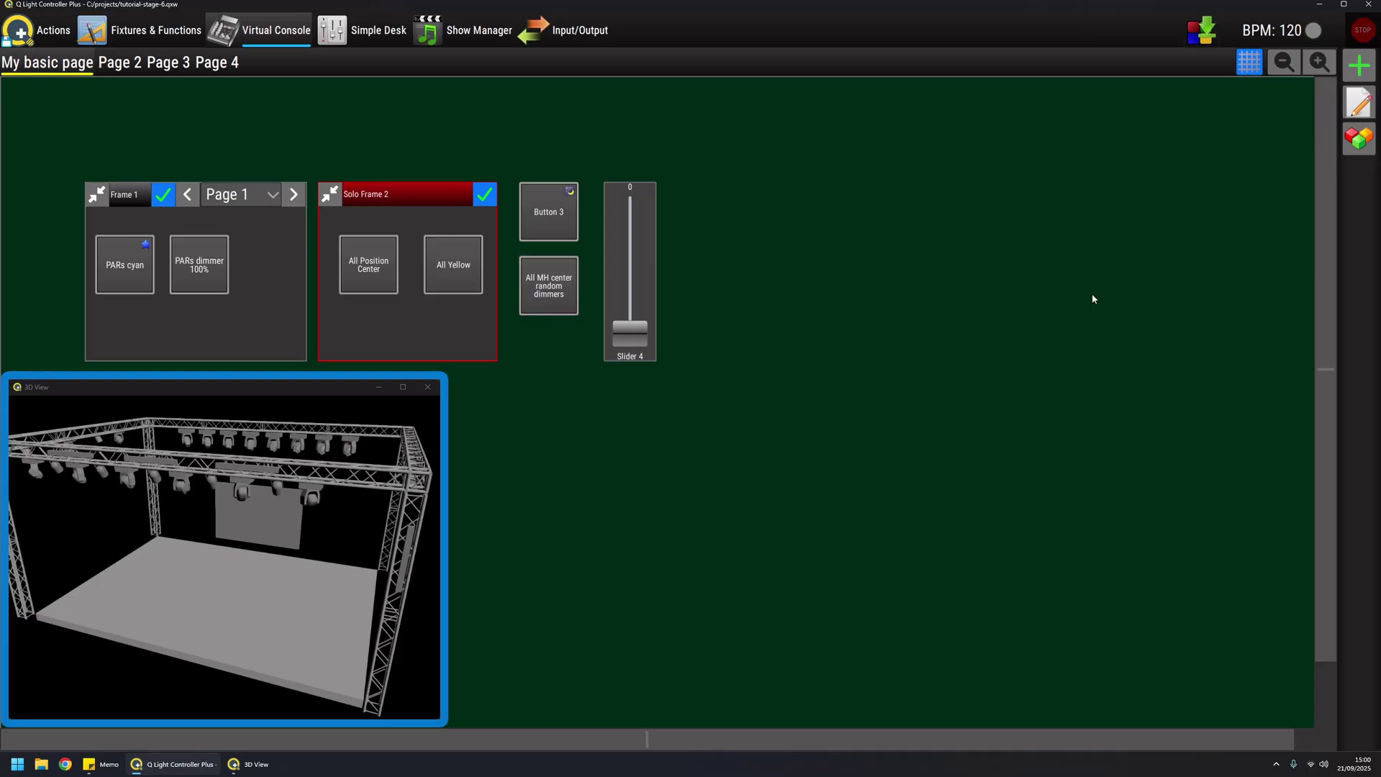
left_click(564, 210)
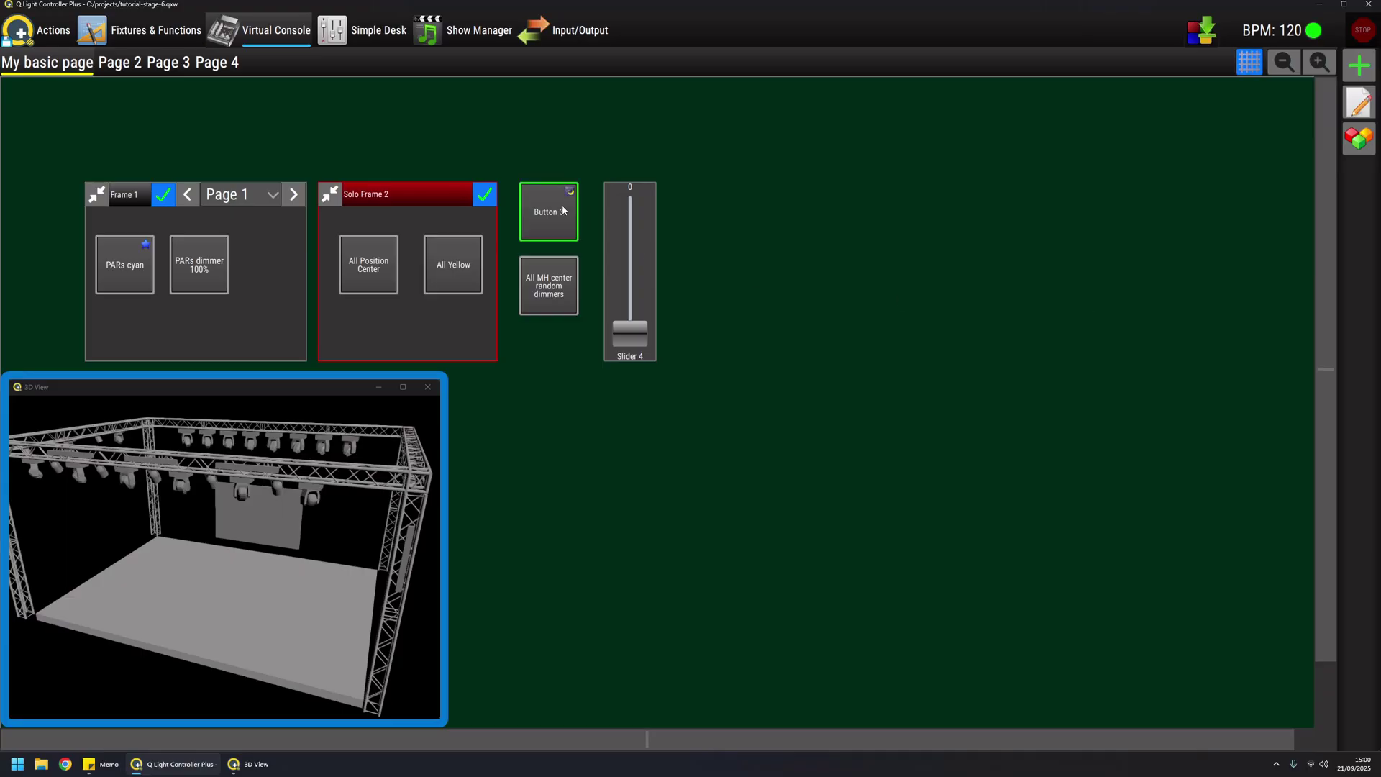
left_click(193, 270)
left_click(120, 280)
left_click(120, 277)
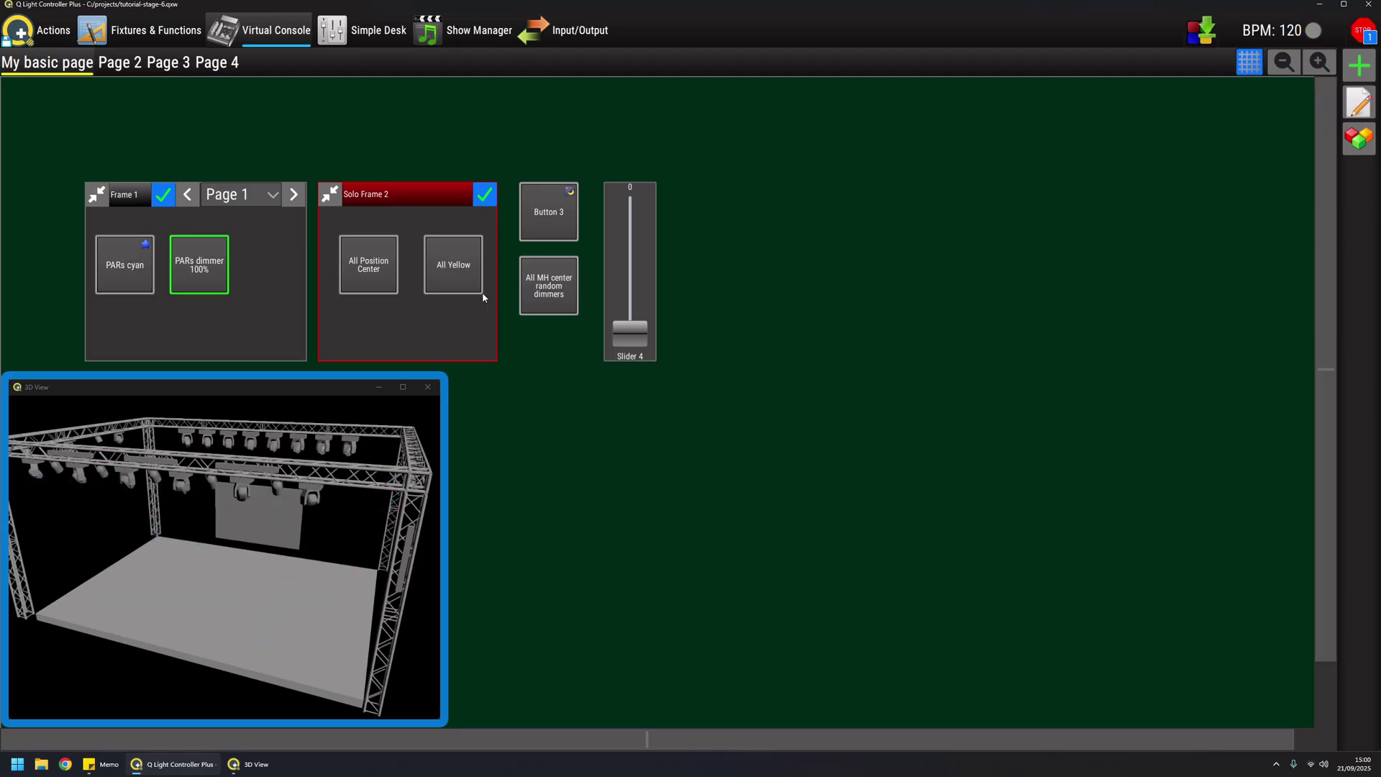
Start All MH center random dimmers, toggle blackout on and off, then stop All MH
left_click(550, 305)
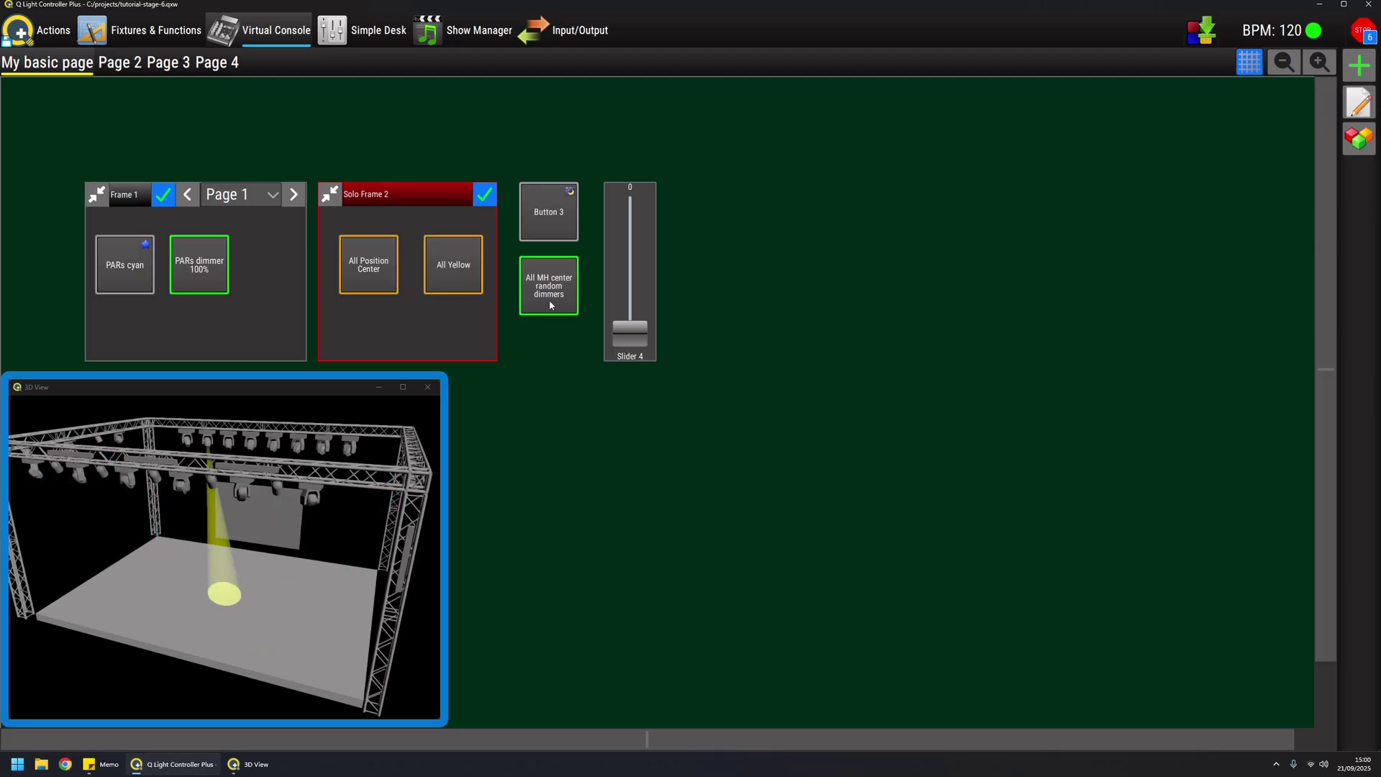
left_click(549, 213)
left_click(549, 209)
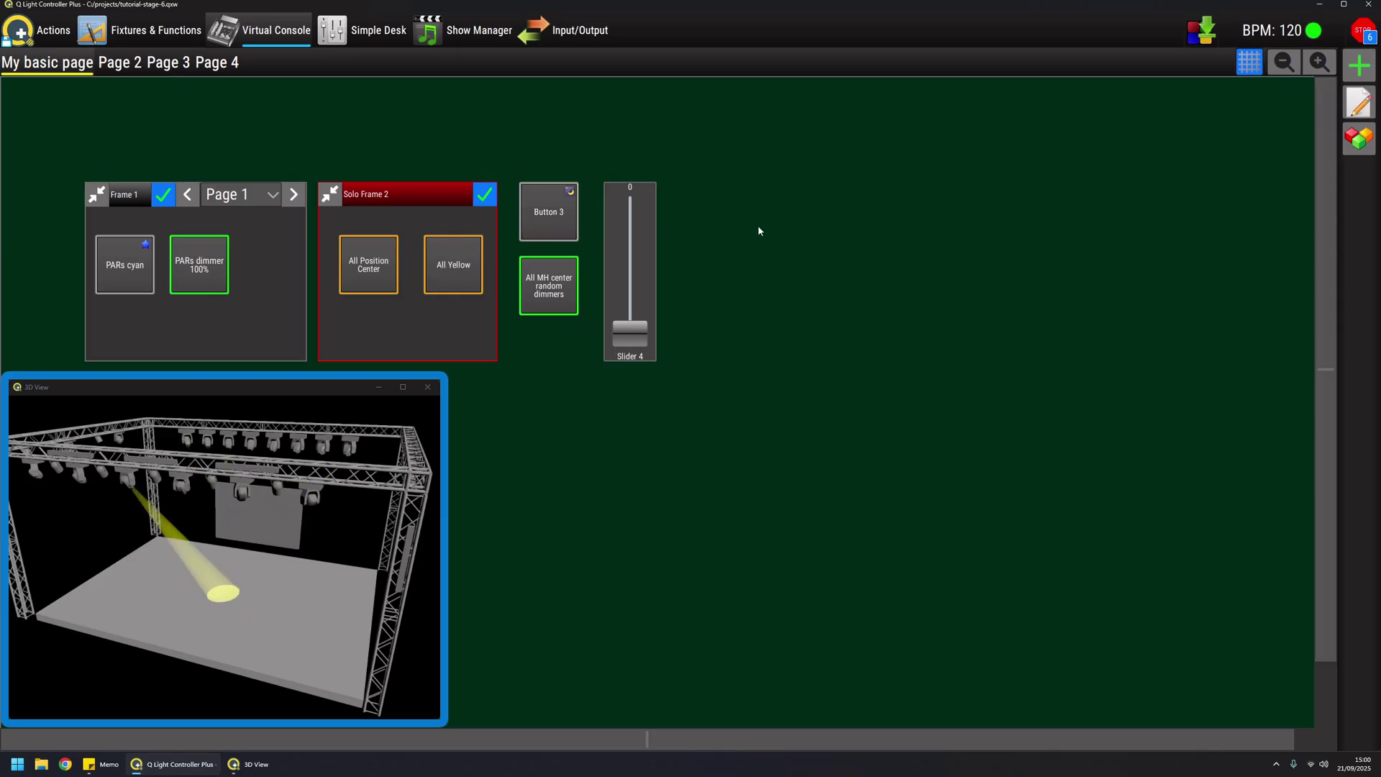
left_click(545, 297)
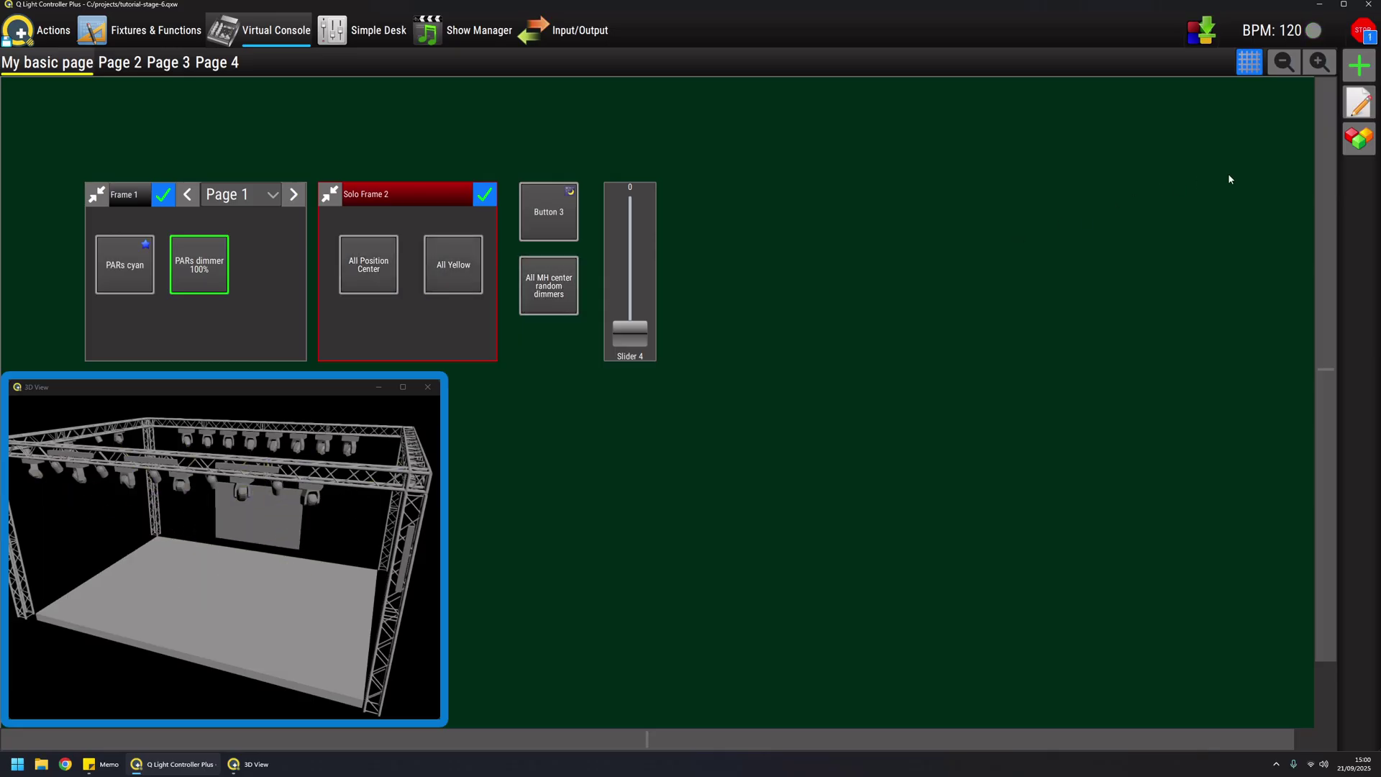